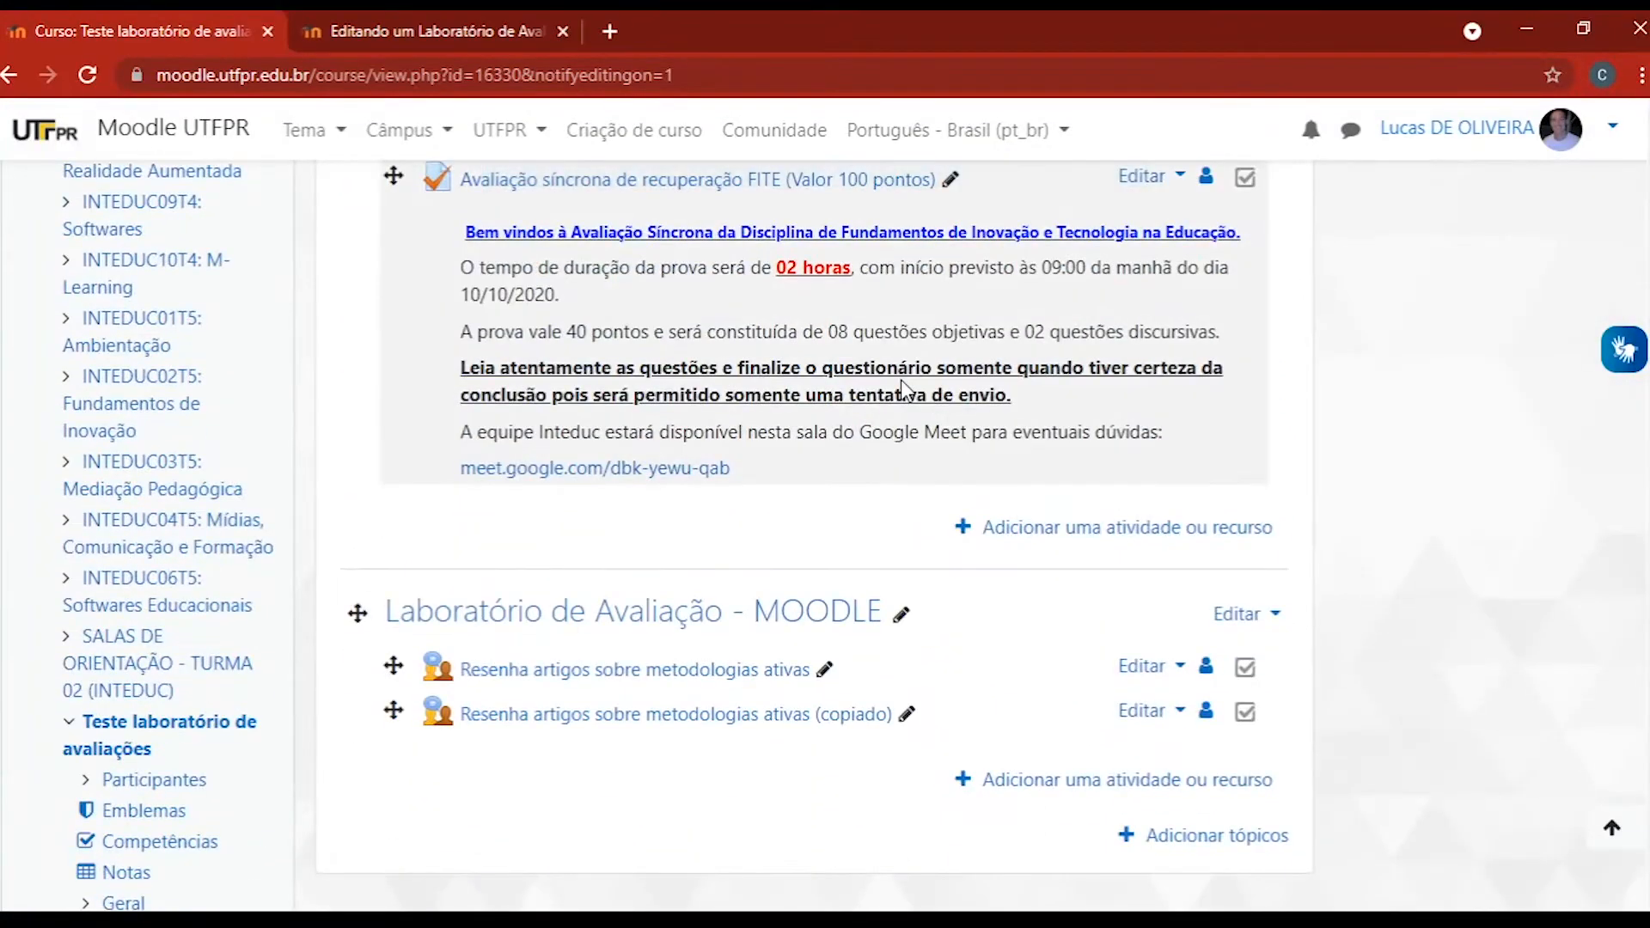
- Start adding a new Laboratório de Avaliação activity to the "Laboratório de Avaliação - MOODLE" topic
scroll(910, 426, "down", 3)
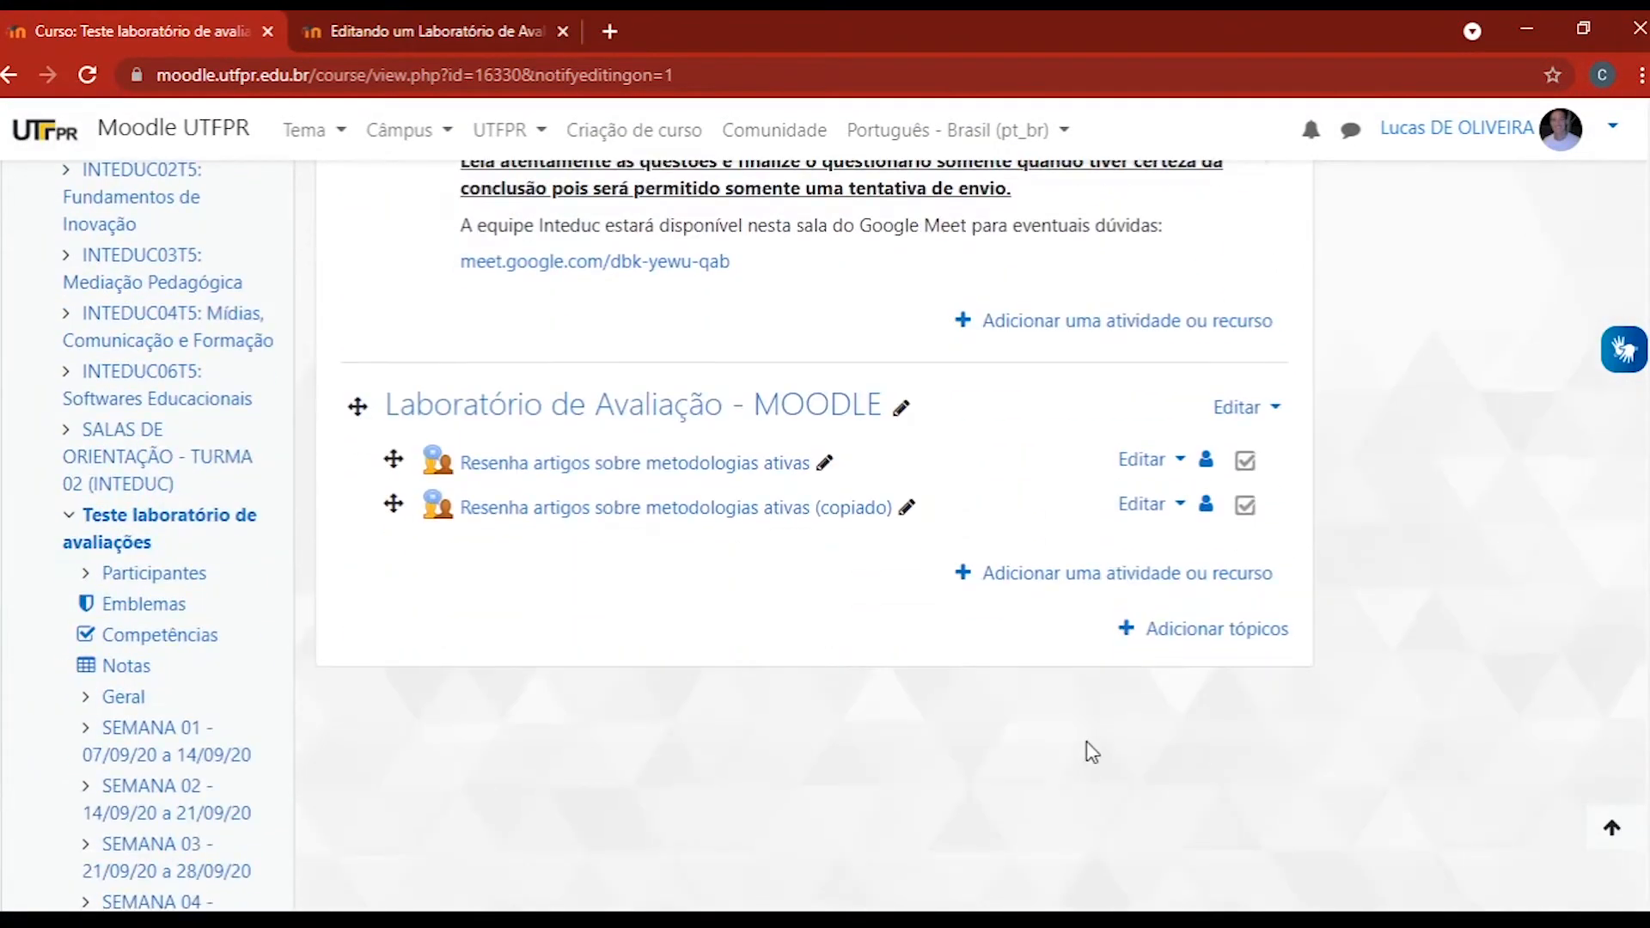
left_click(1068, 582)
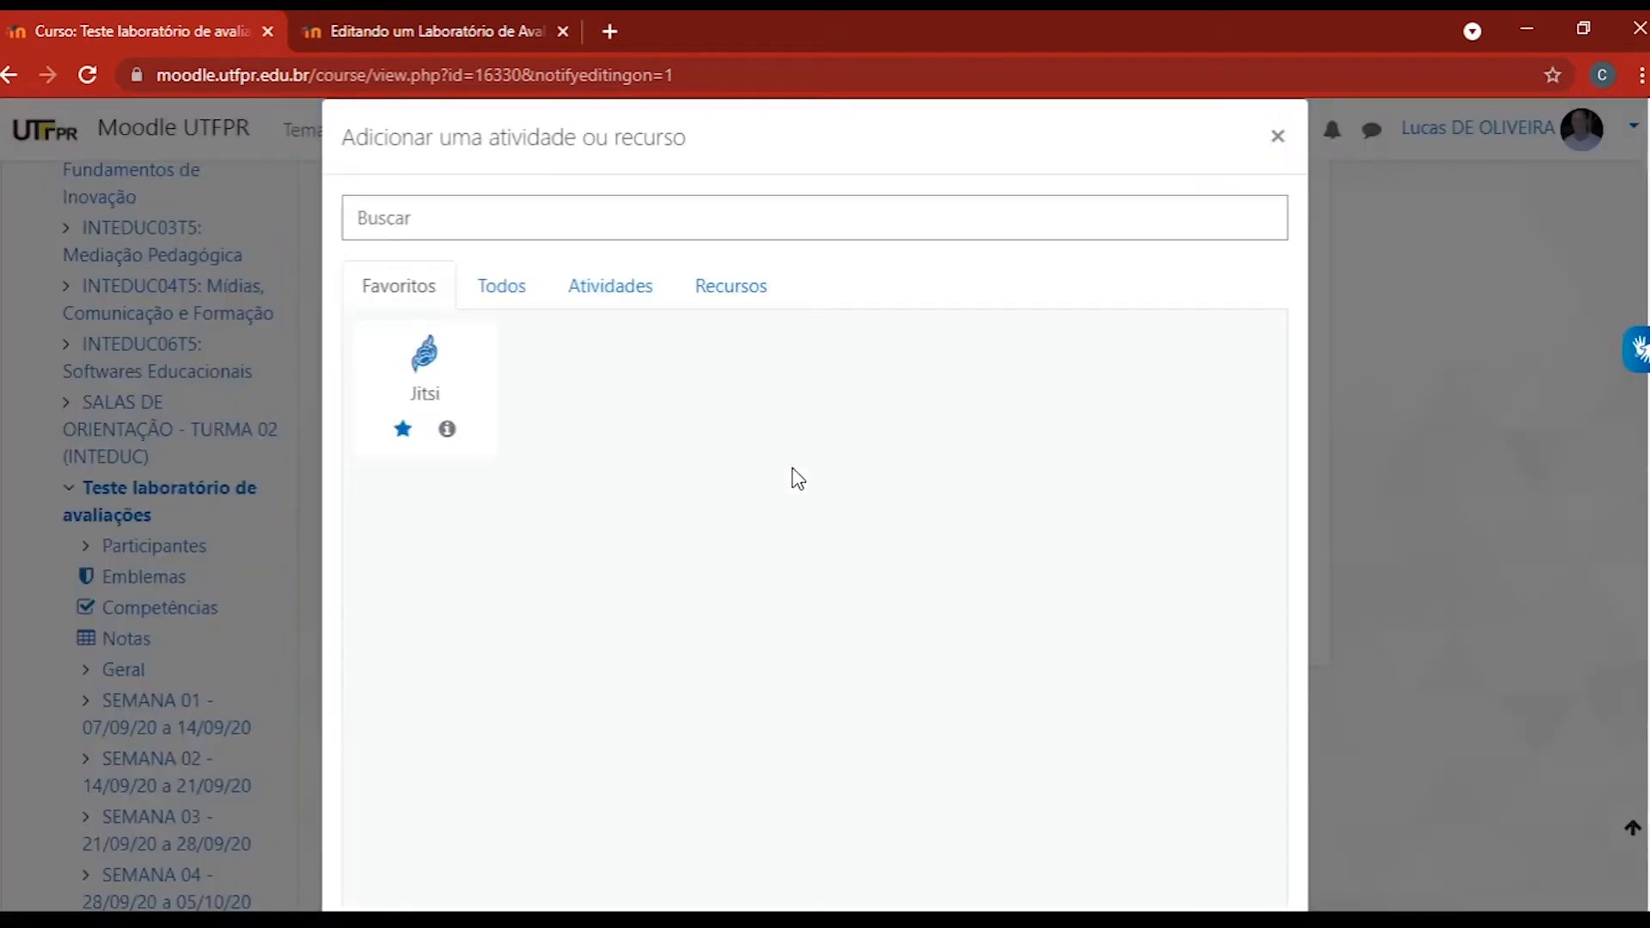
left_click(623, 308)
left_click(599, 746)
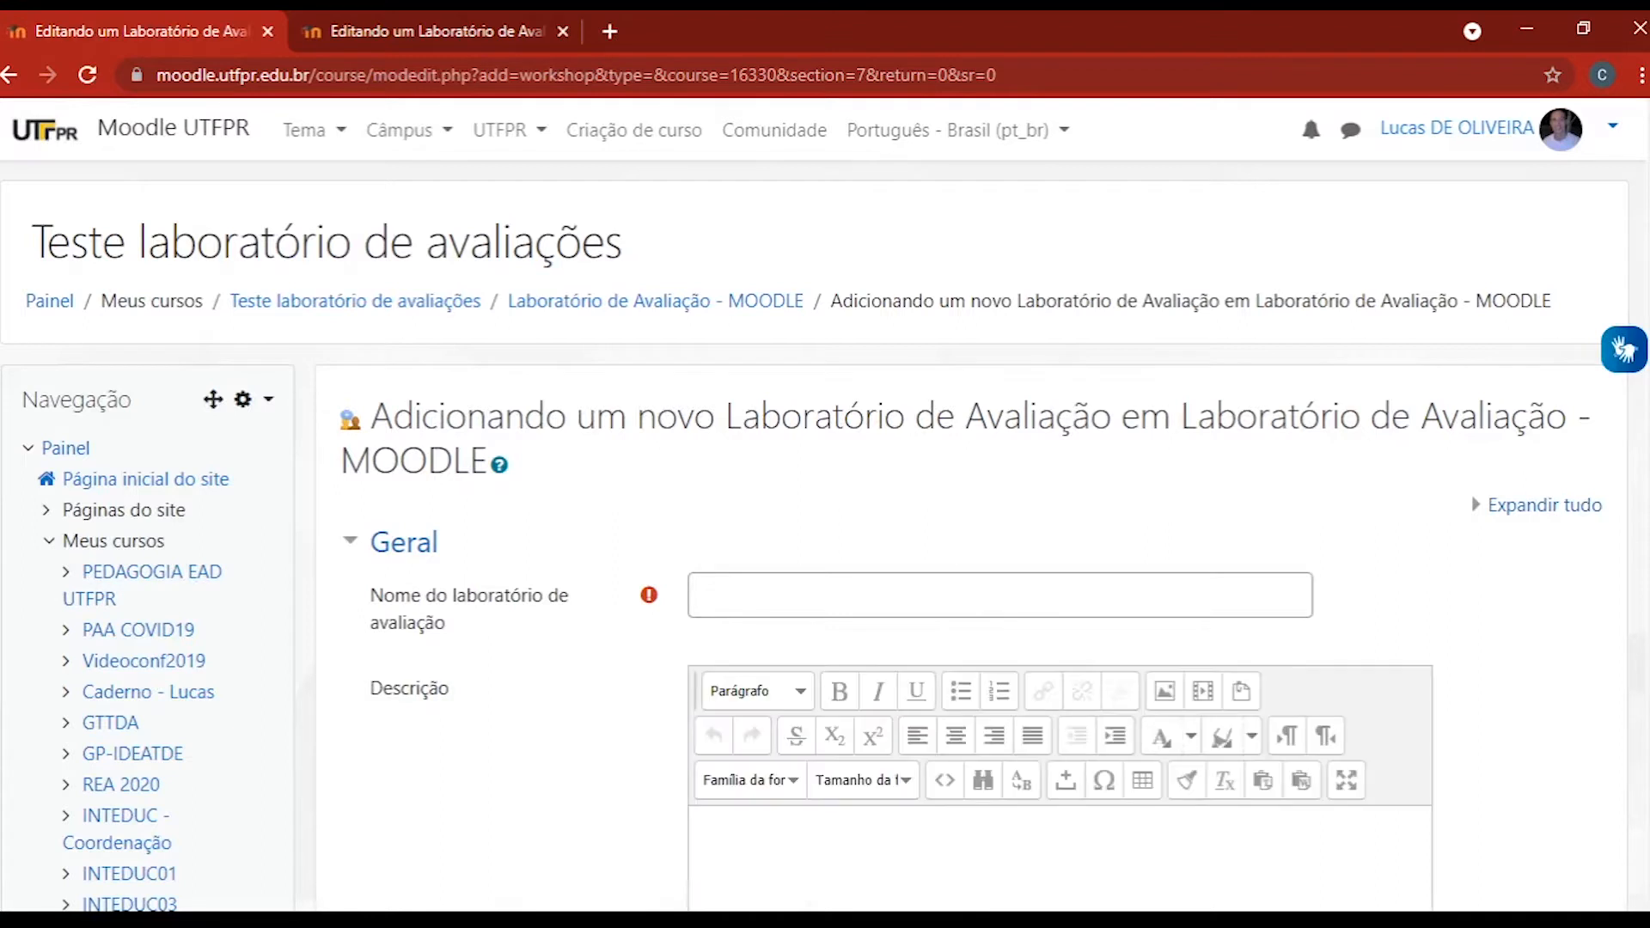
- Switch to the settings page of the copied "Resenha artigos sobre metodologias ativas" activity and examine the name and description fields under Geral
key("ctrl+Tab")
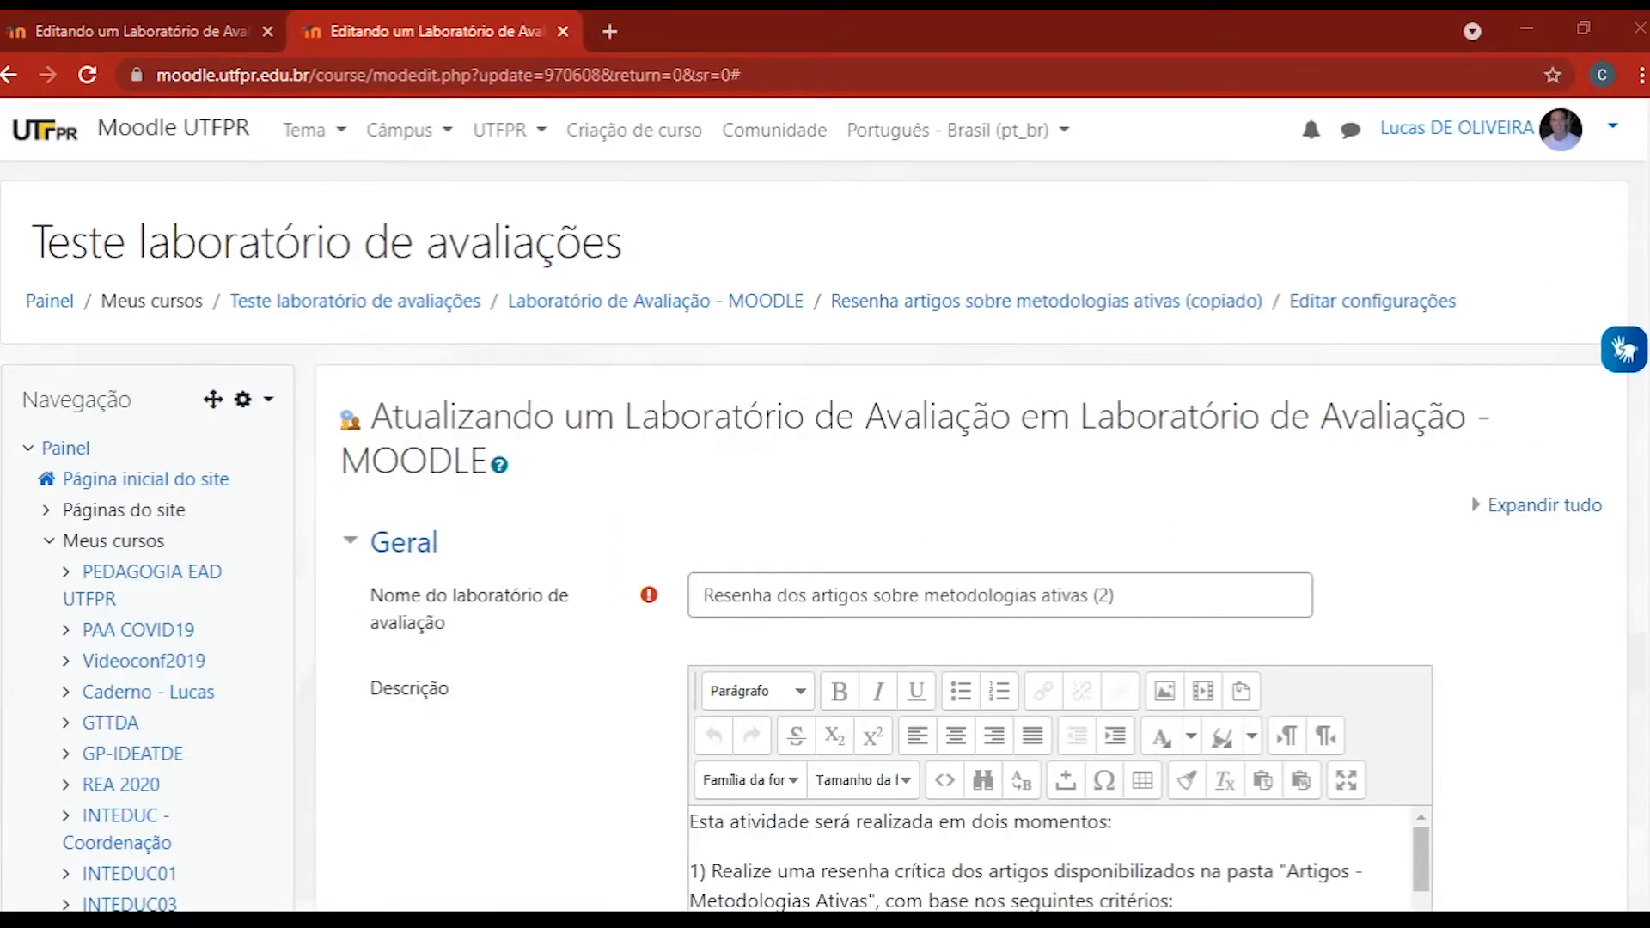
left_click_drag(626, 417, 1011, 417)
scroll(1221, 241, "down", 3)
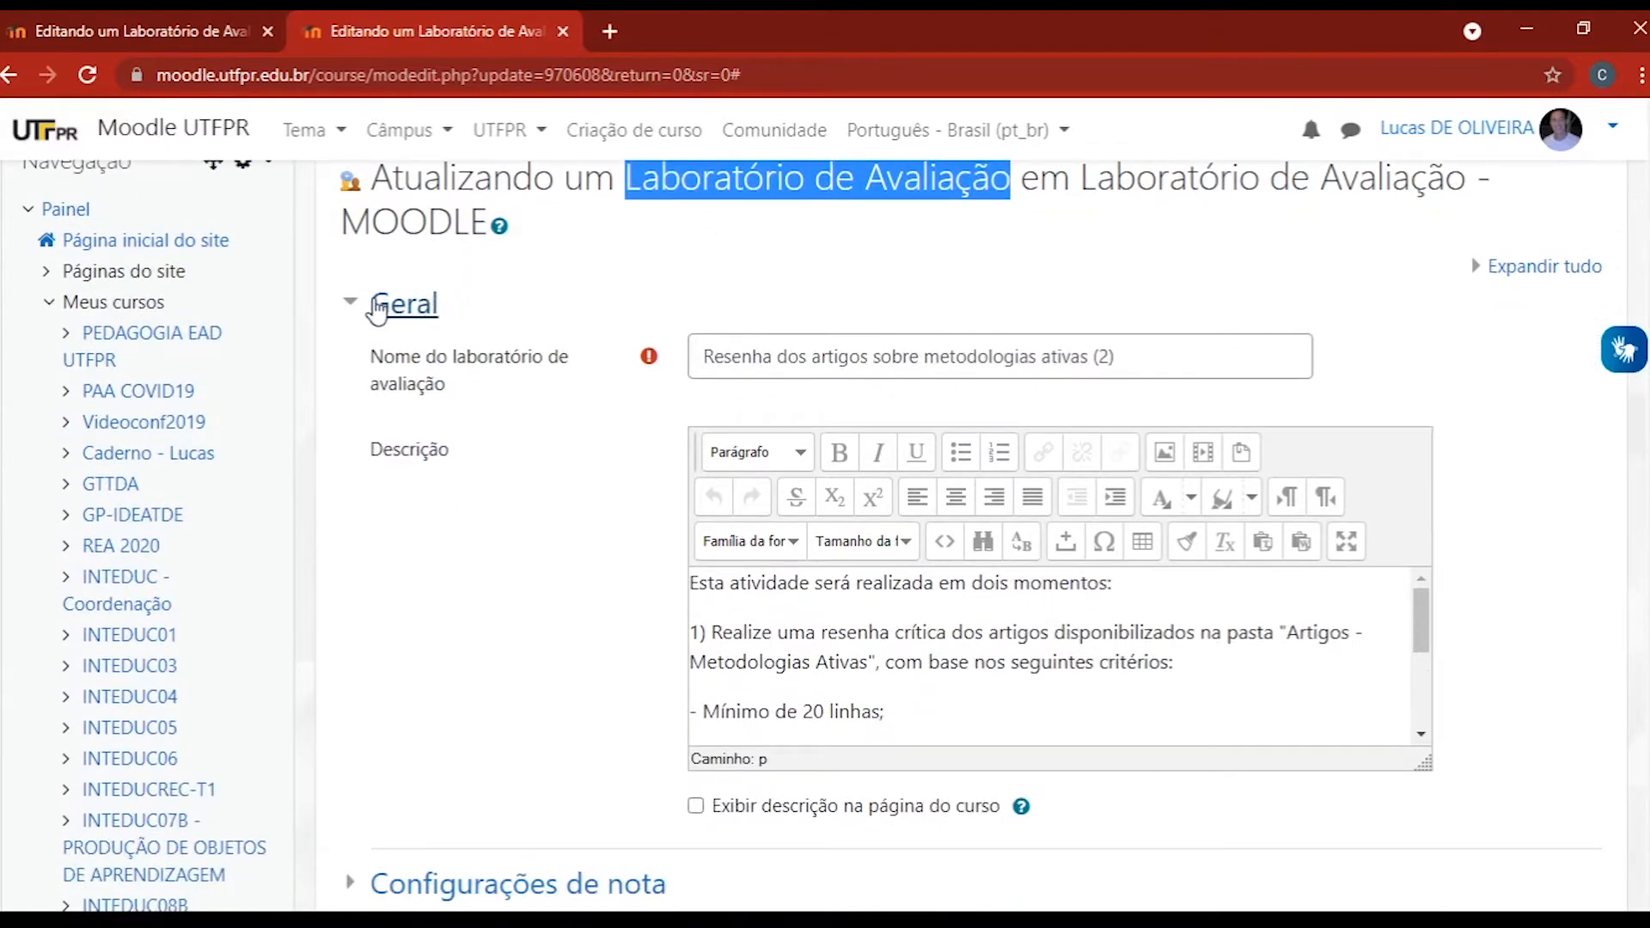
left_click(381, 363)
left_click_drag(380, 364, 430, 365)
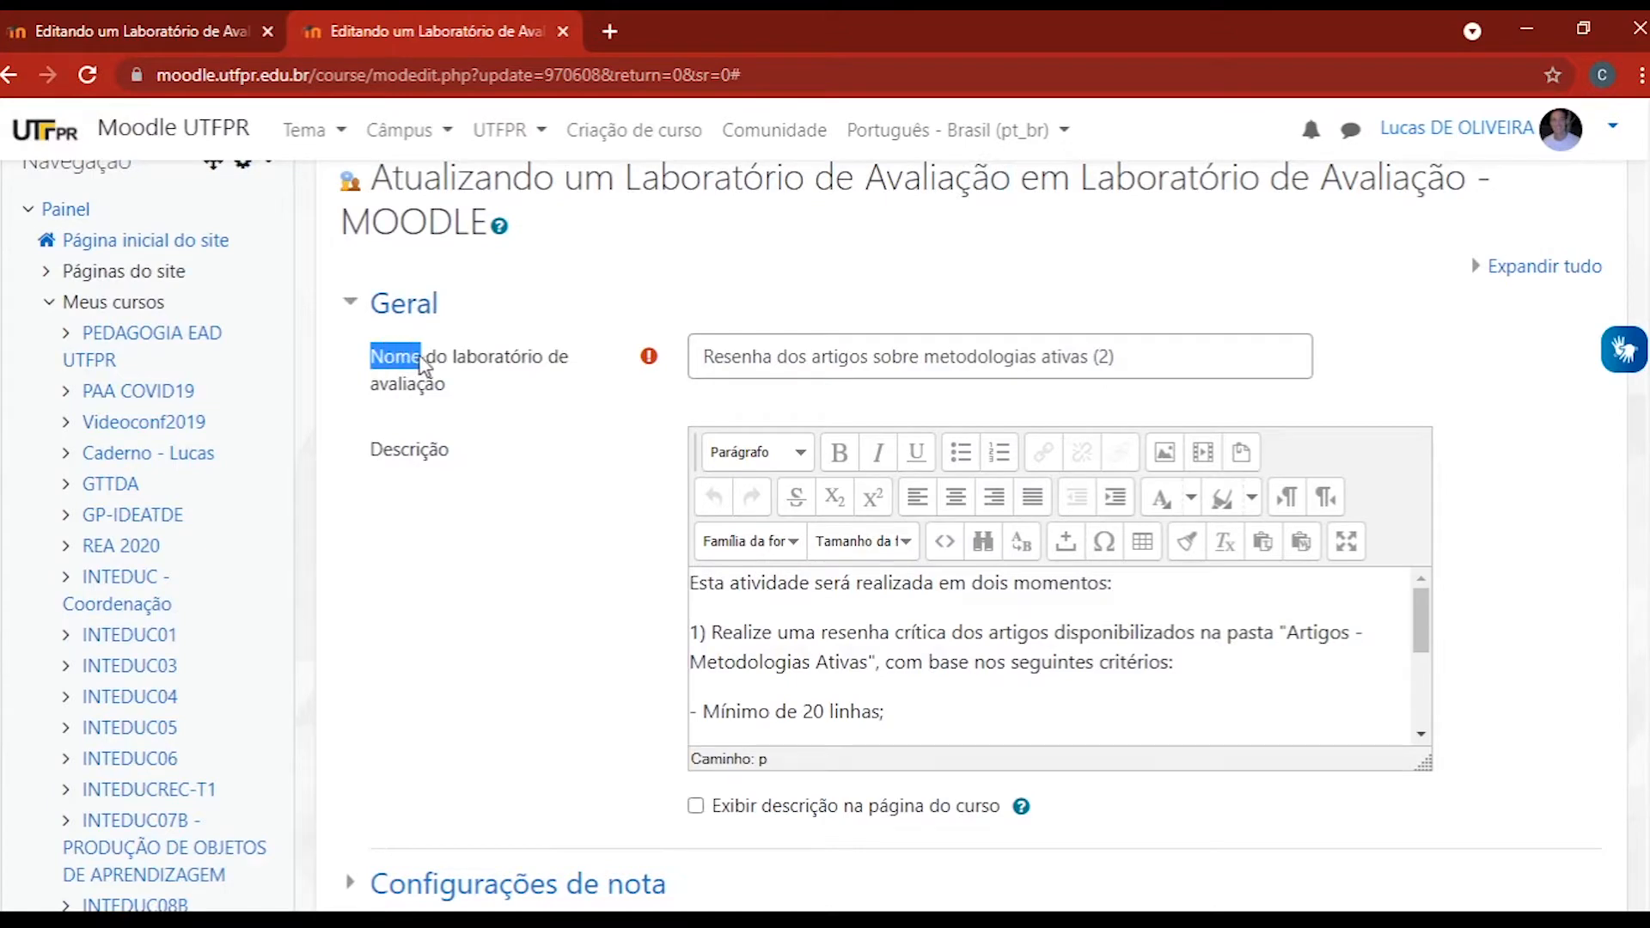
left_click_drag(375, 447, 463, 466)
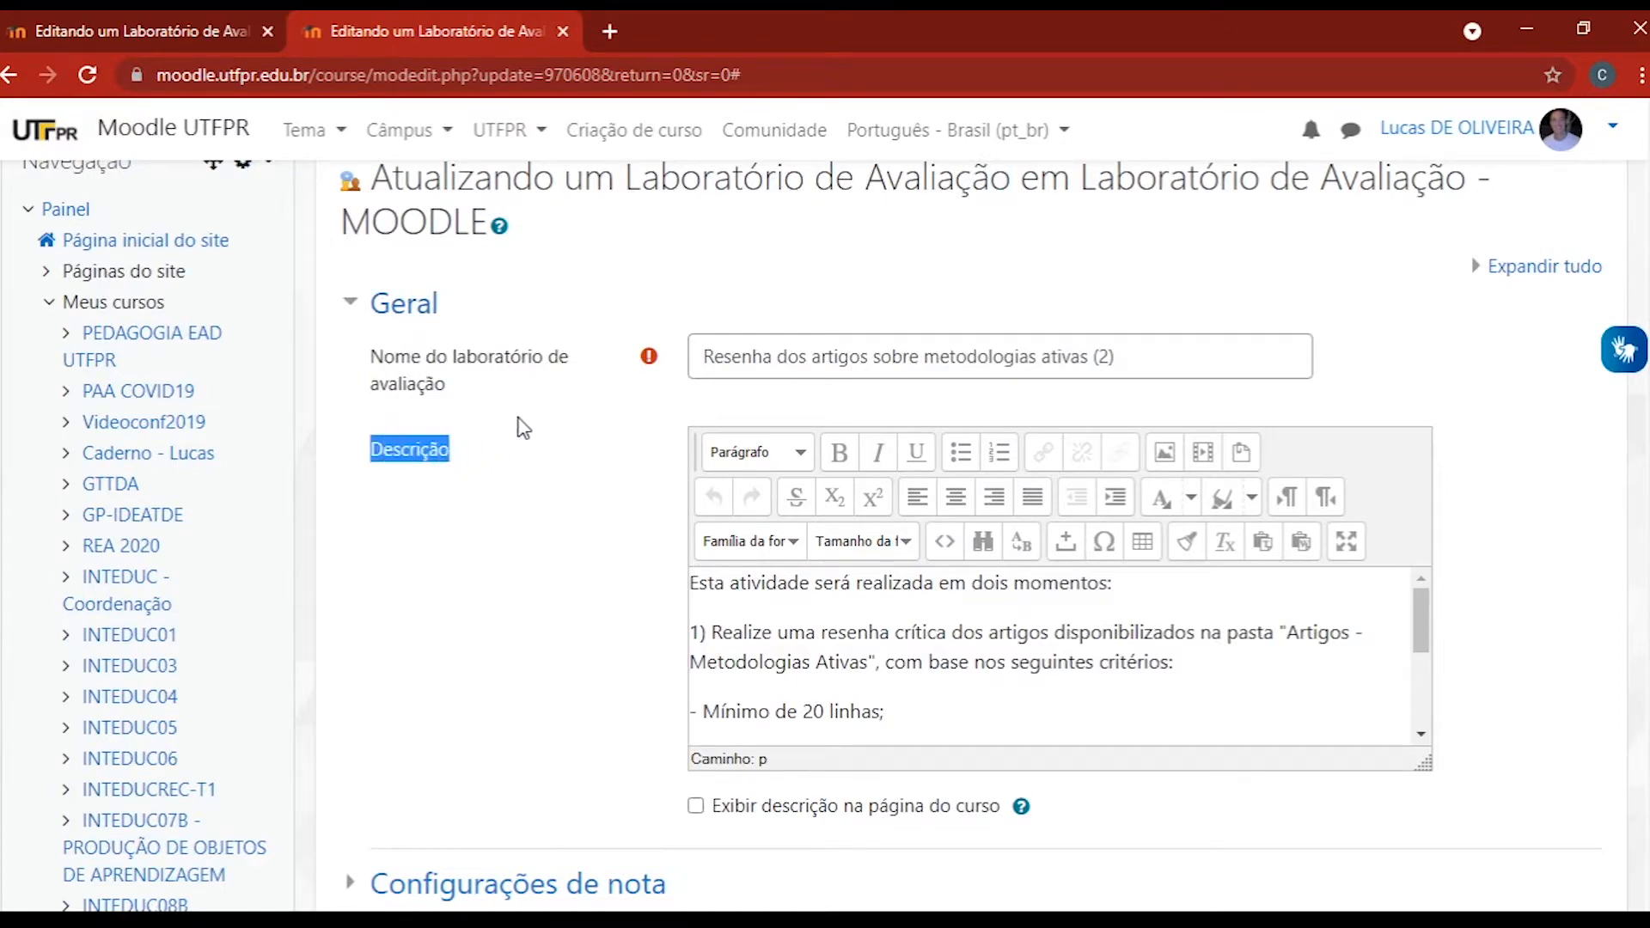
left_click_drag(698, 356, 1126, 361)
- Read through the activity description, covering the critical review of the articles and the contributory analysis of a classmate's review
scroll(945, 361, "down", 2)
left_click_drag(372, 292, 463, 316)
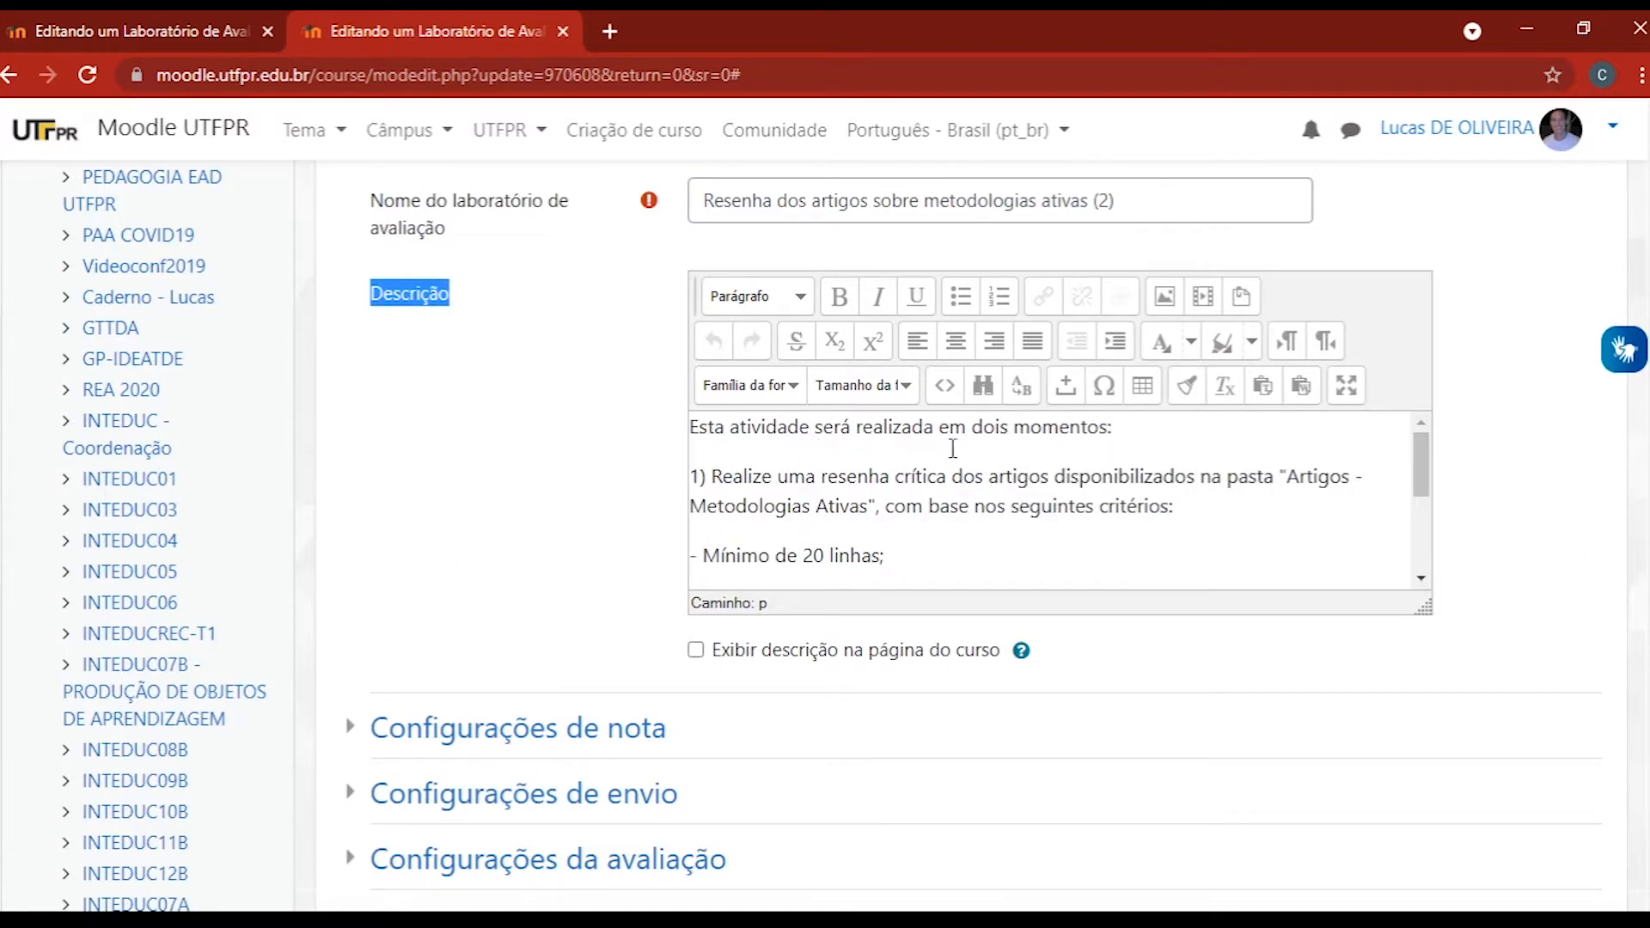
left_click_drag(863, 430, 1096, 446)
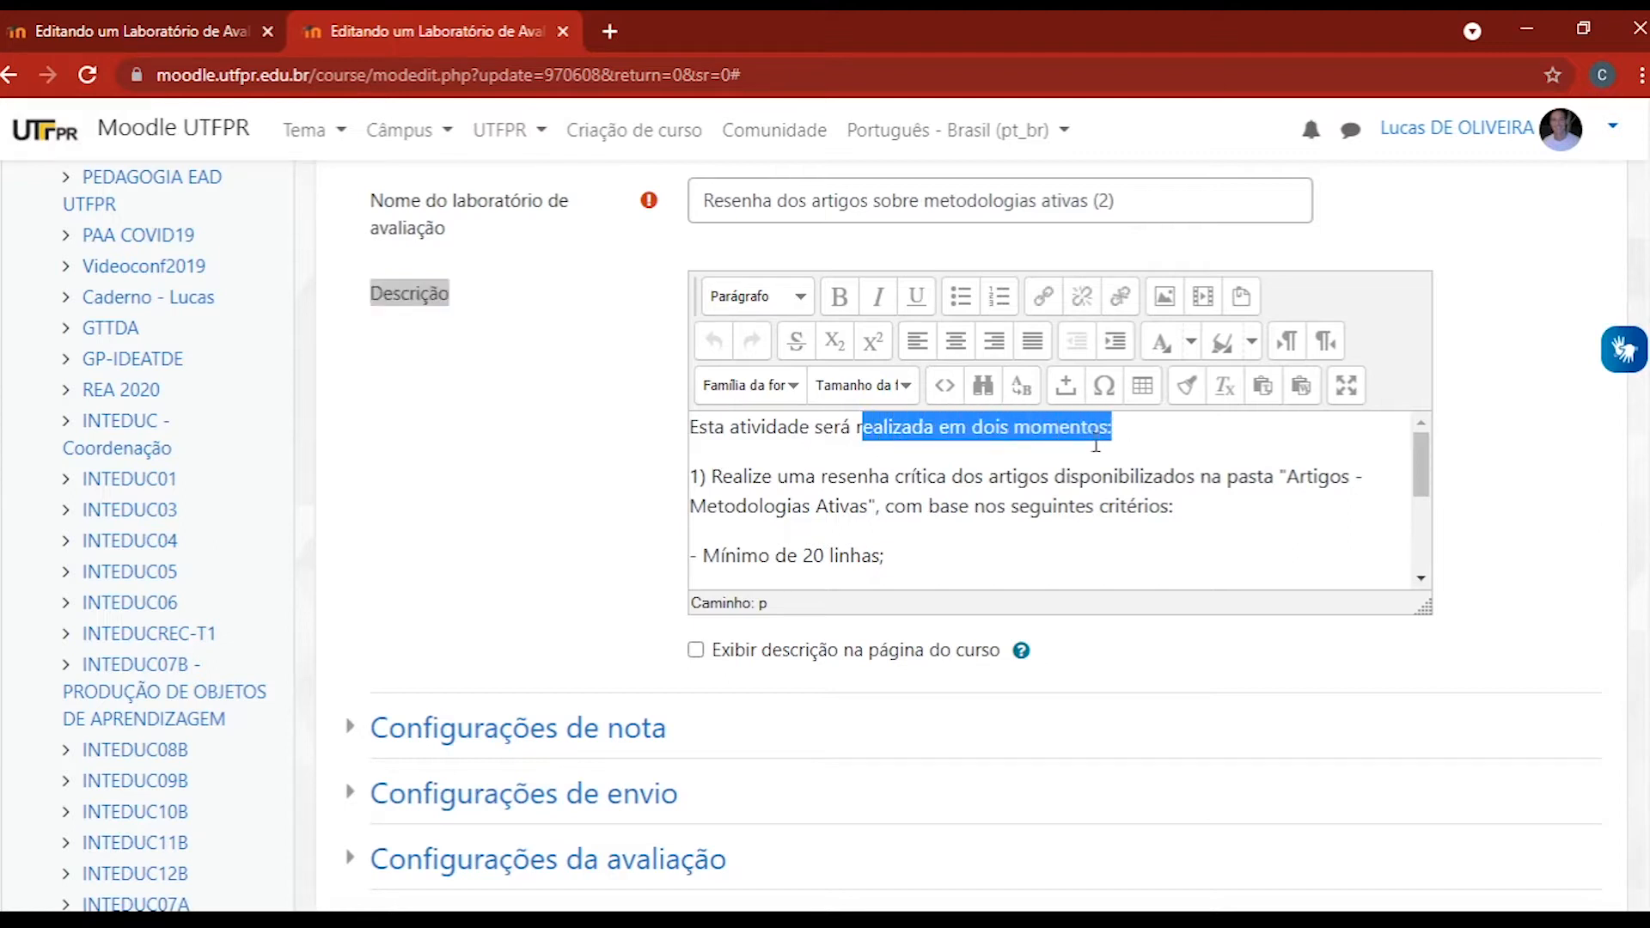
left_click(777, 476)
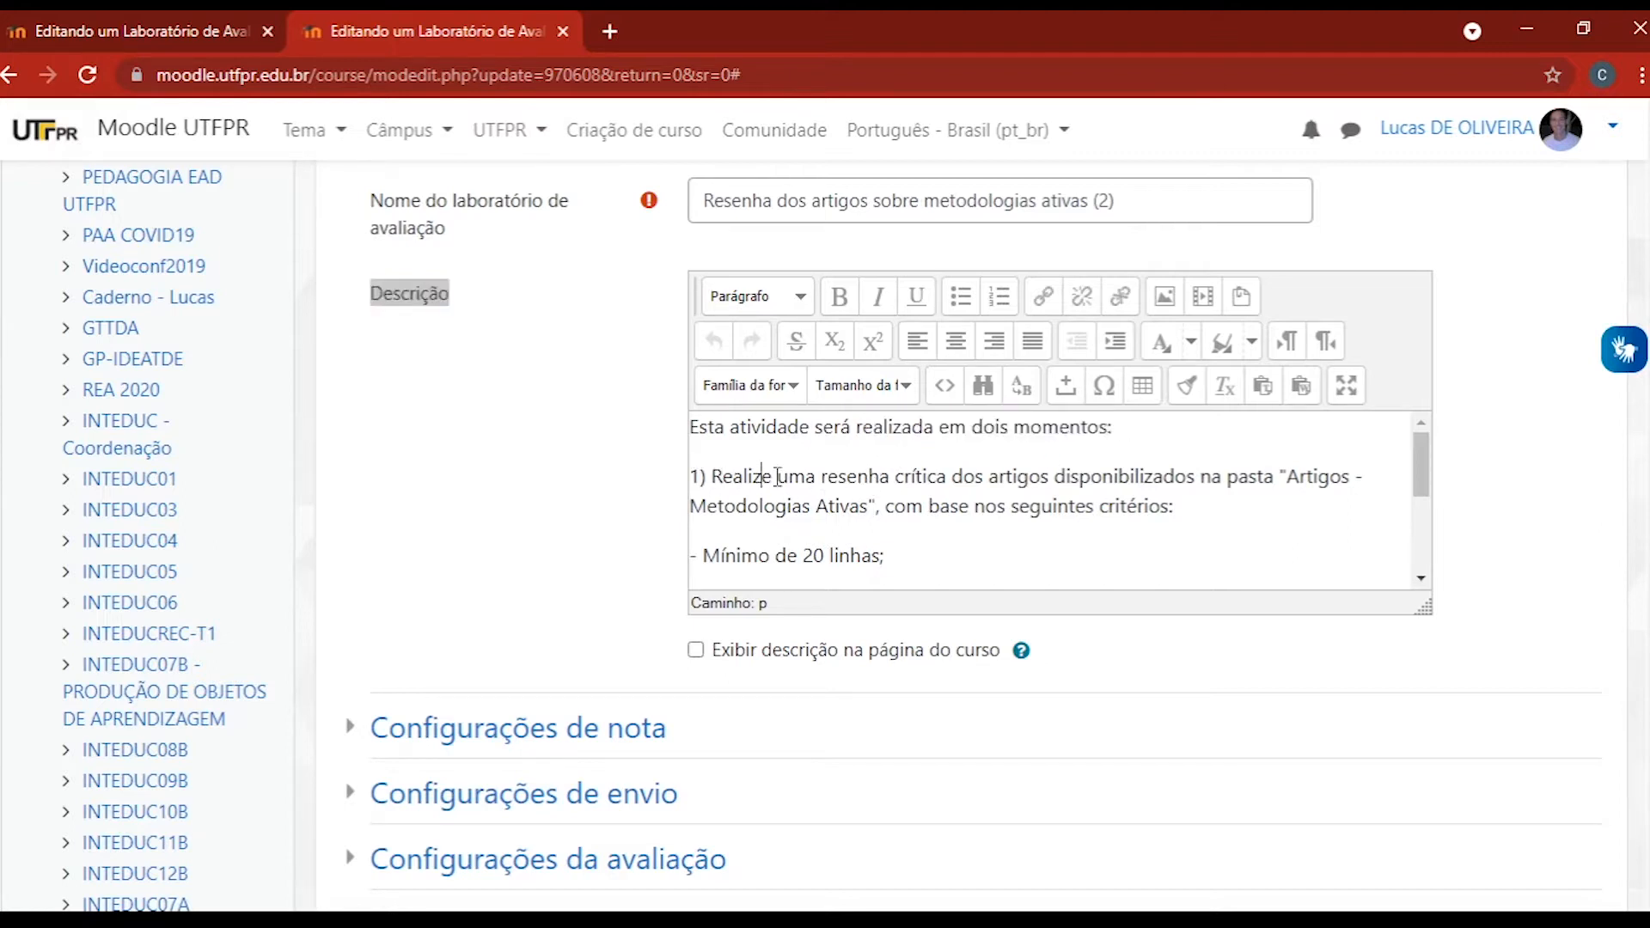
left_click_drag(721, 478, 952, 478)
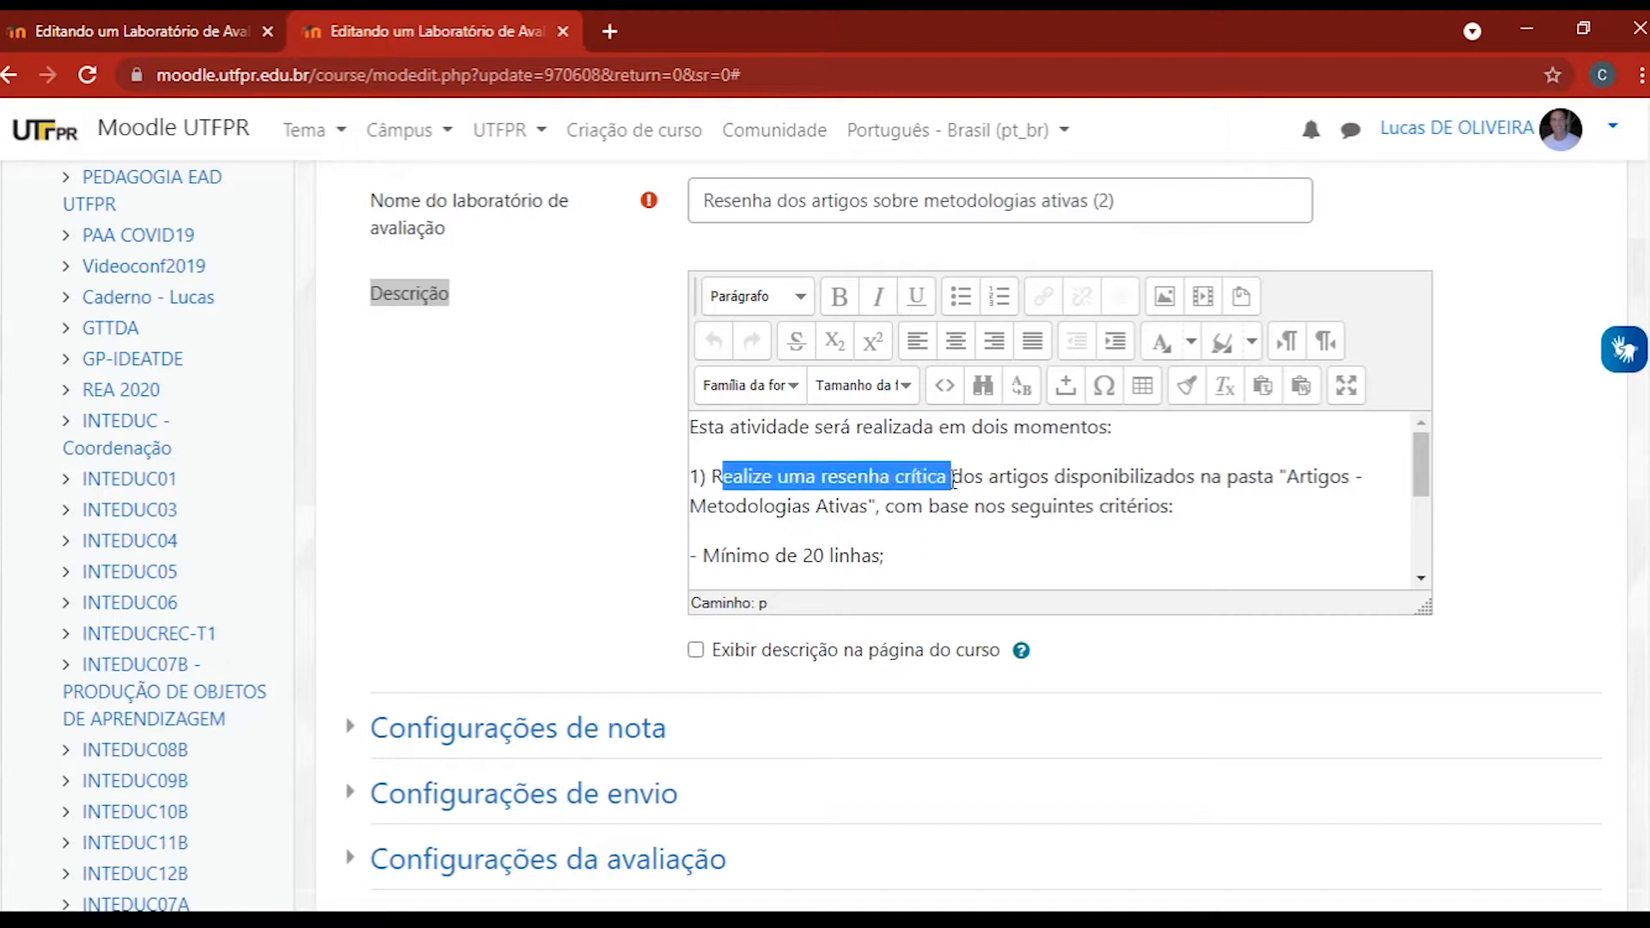
left_click_drag(1417, 468, 1420, 554)
left_click_drag(708, 556, 1199, 570)
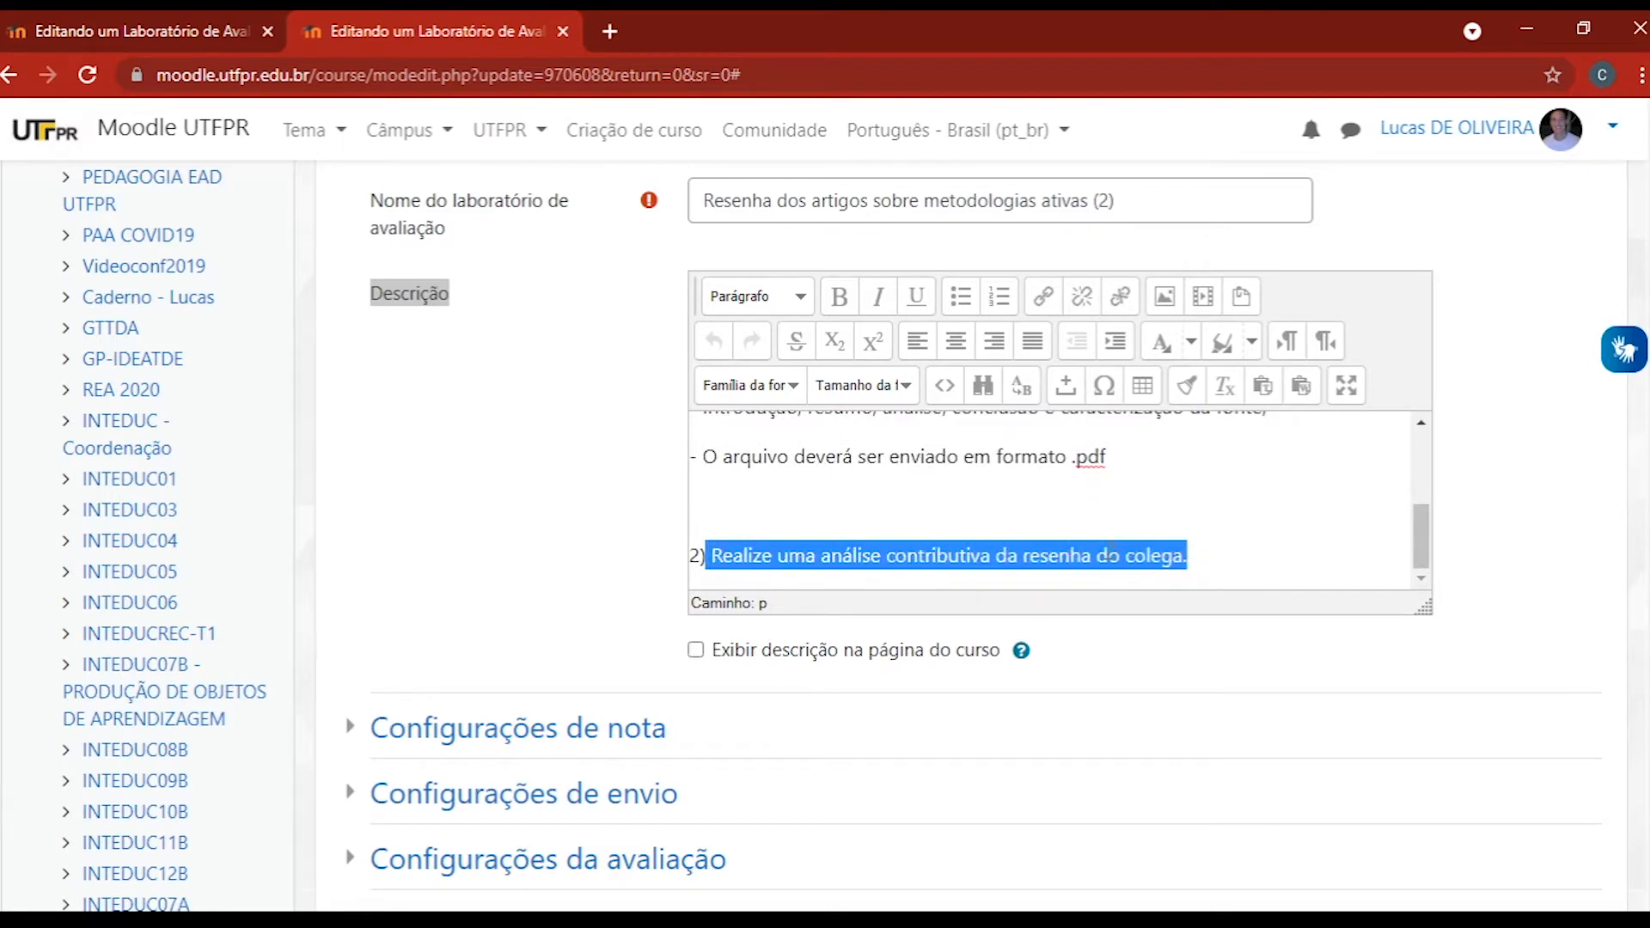
left_click(630, 475)
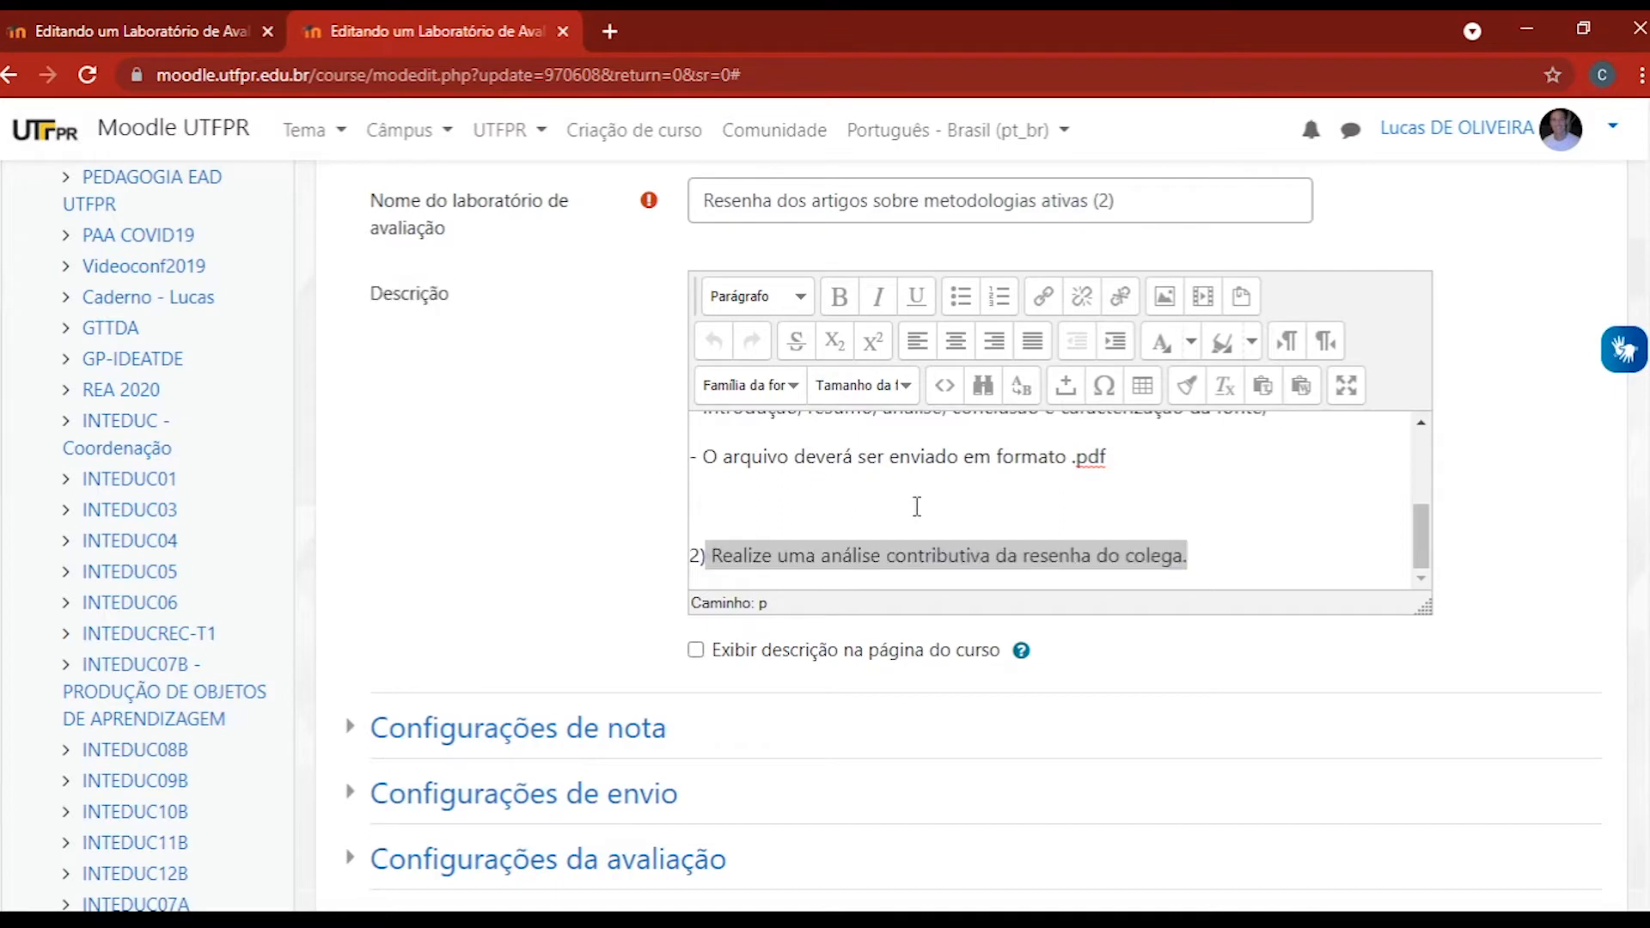
scroll(914, 504, "up", 5)
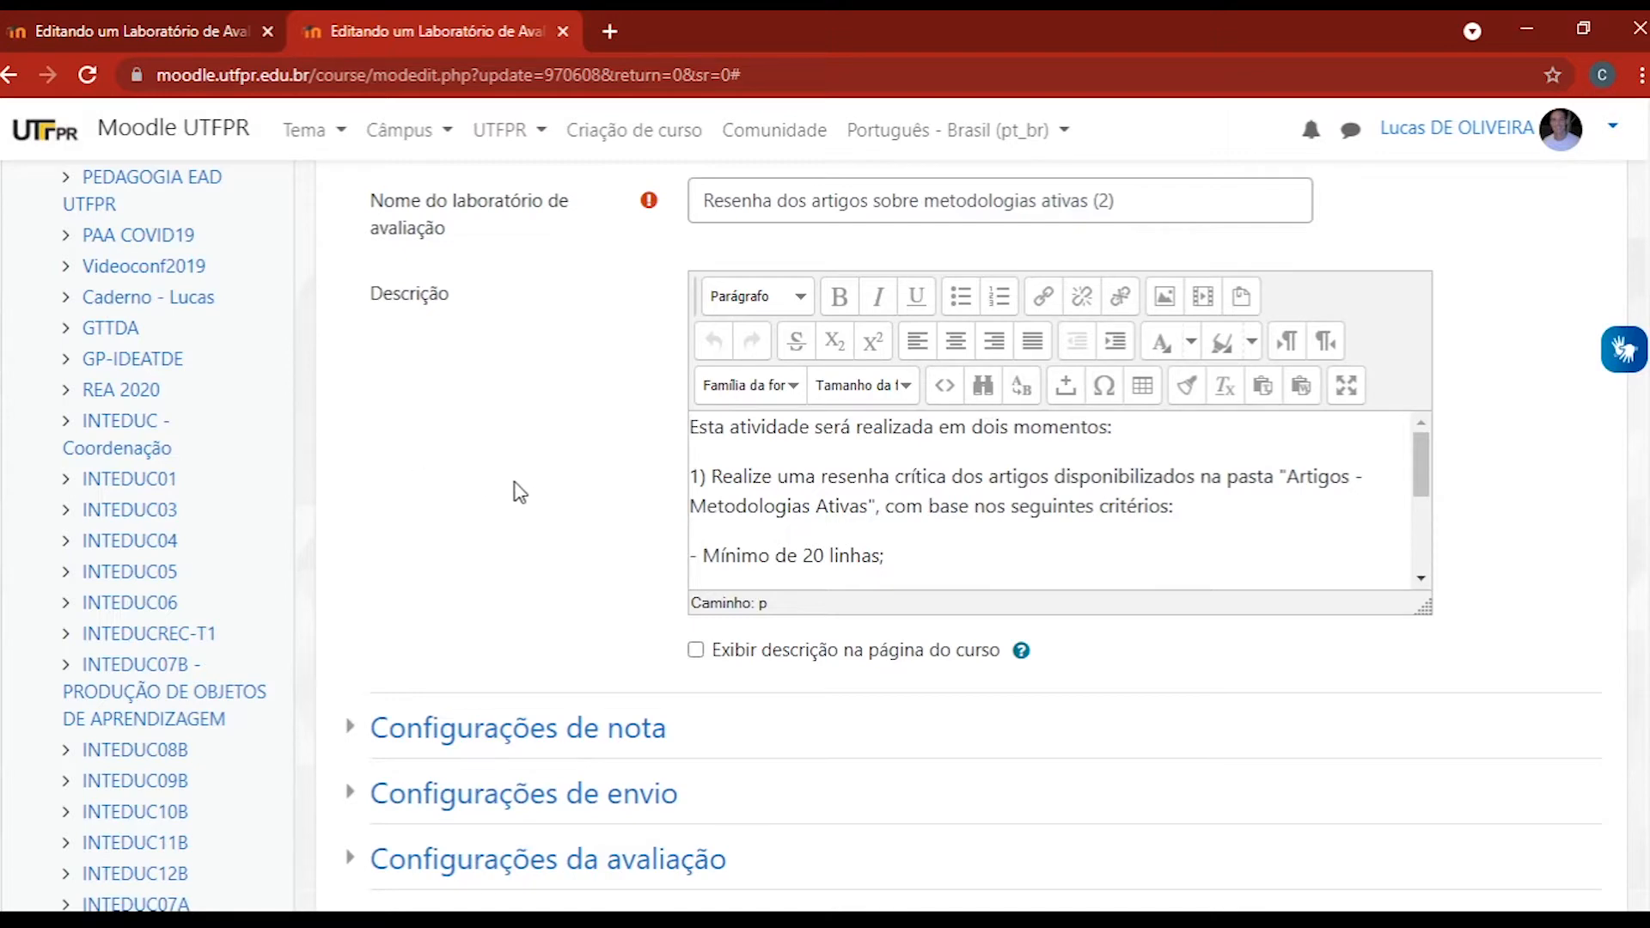
scroll(520, 492, "up", 3)
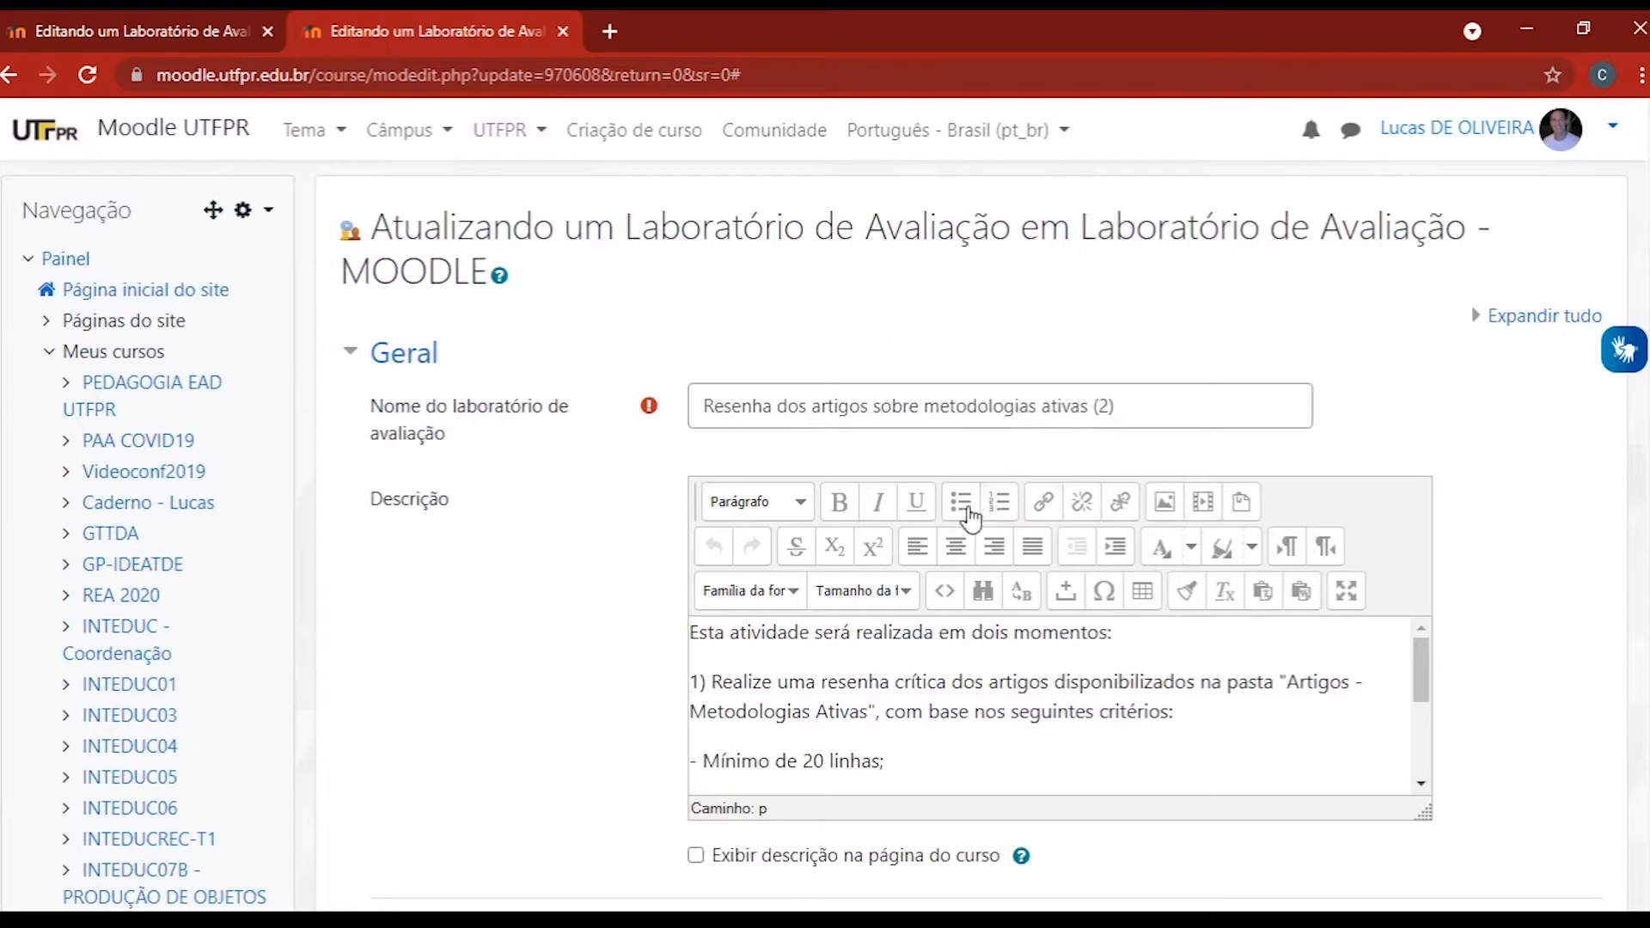
scroll(537, 219, "down", 3)
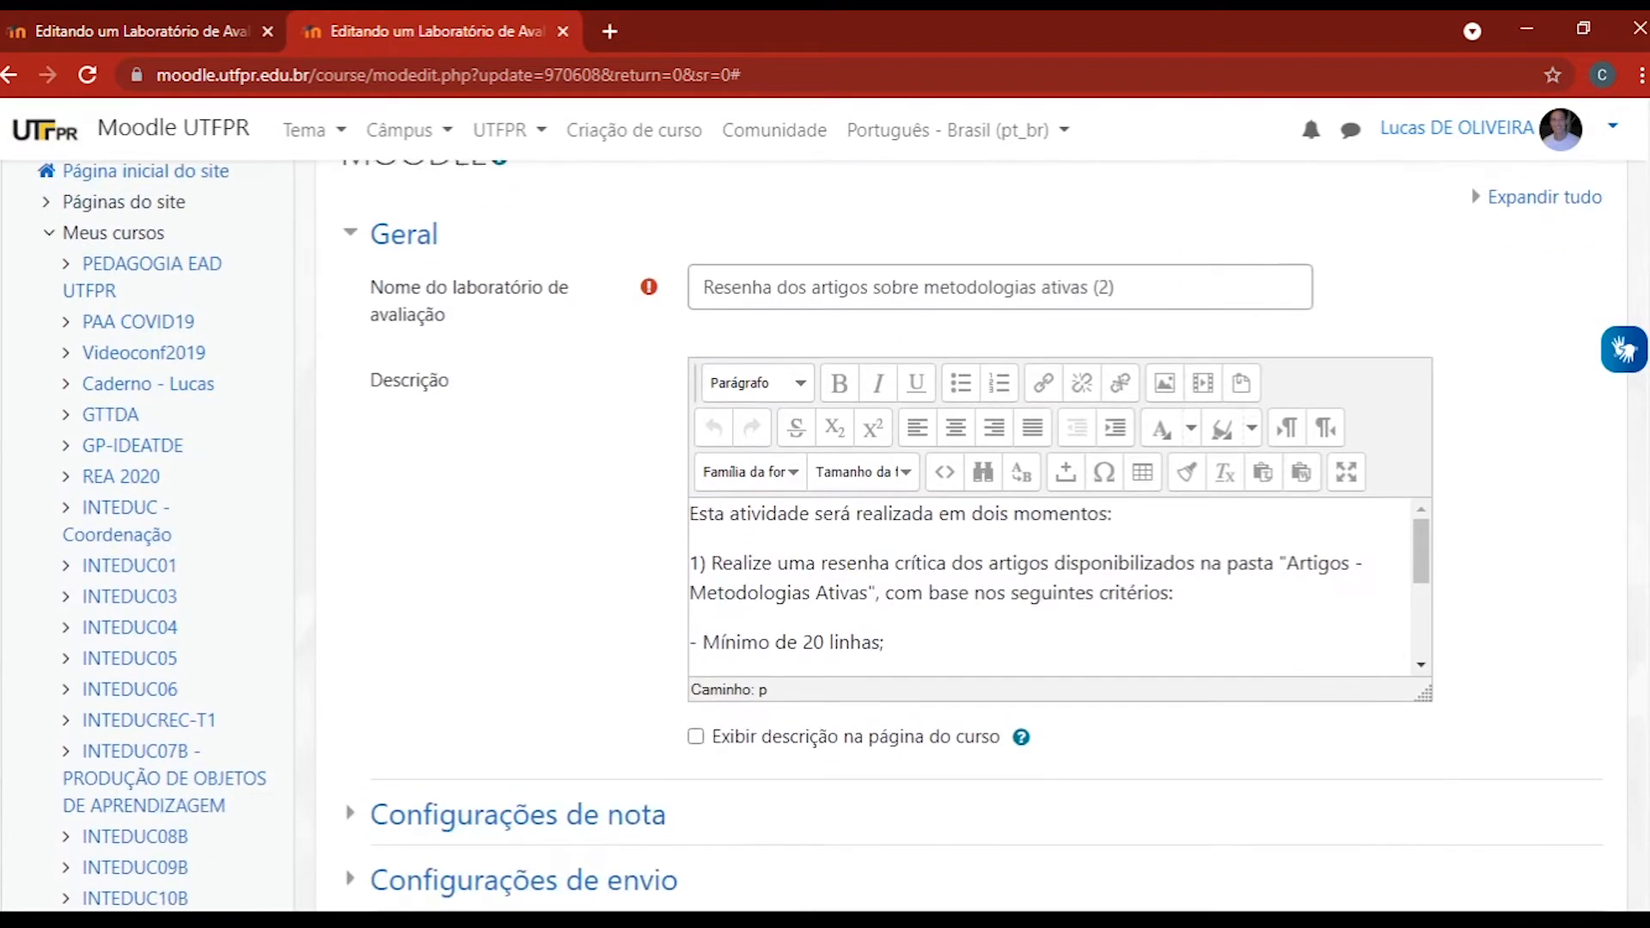
scroll(537, 219, "up", 2)
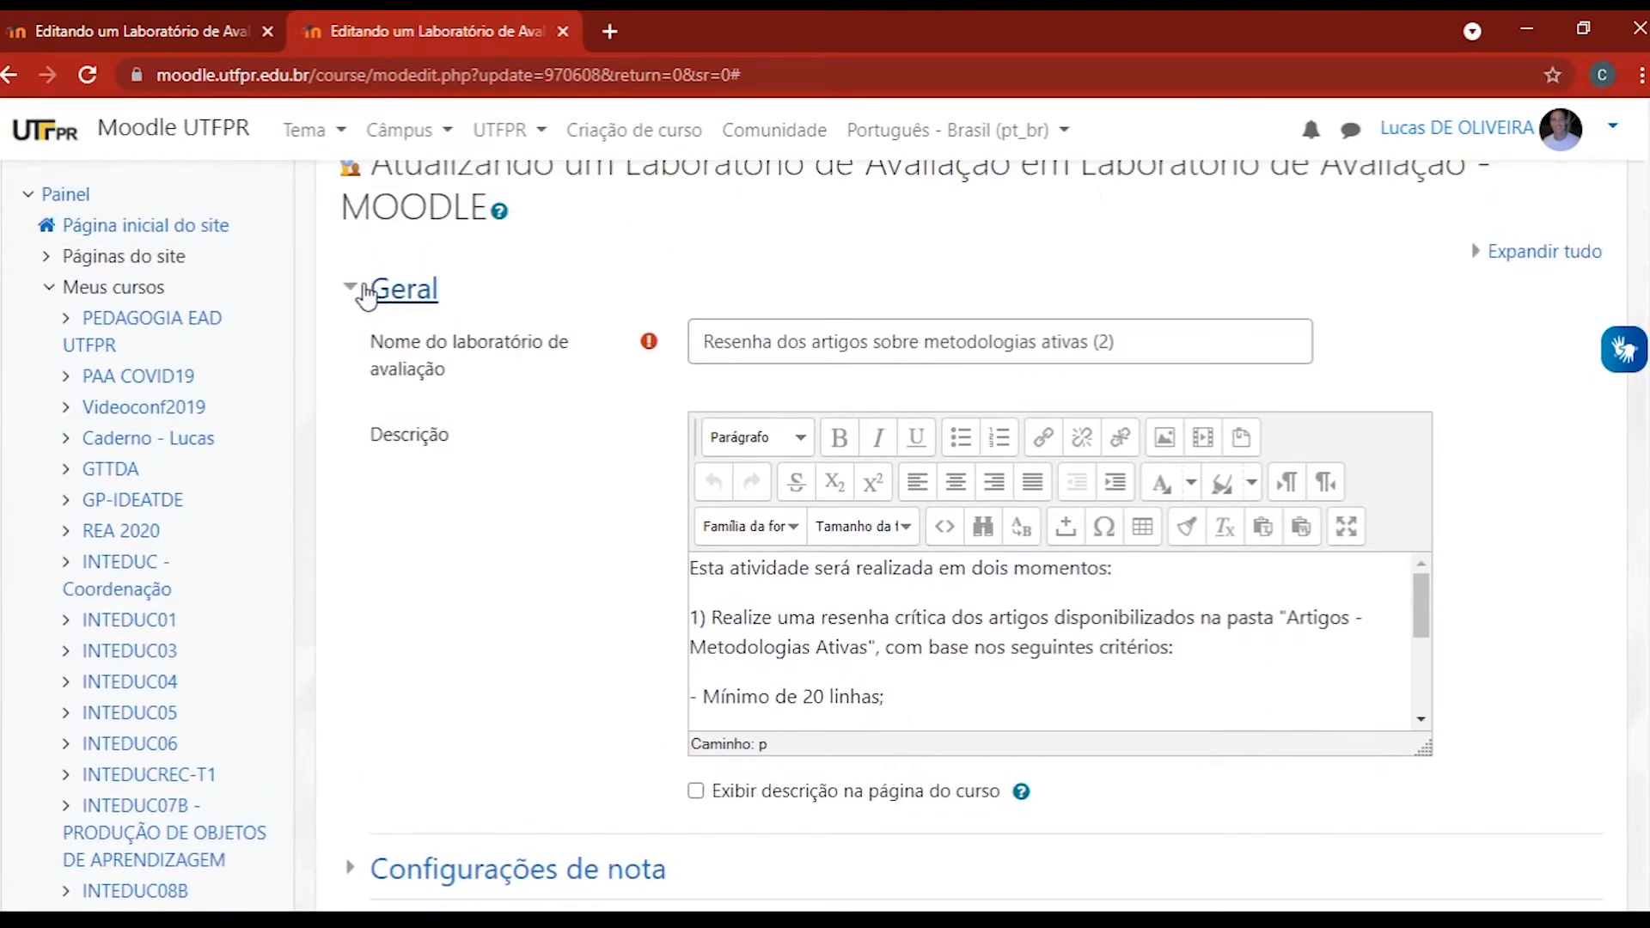
- Collapse Geral, expand Configurações de nota, and examine the grading strategy options and the submission and assessment grade fields
left_click(353, 288)
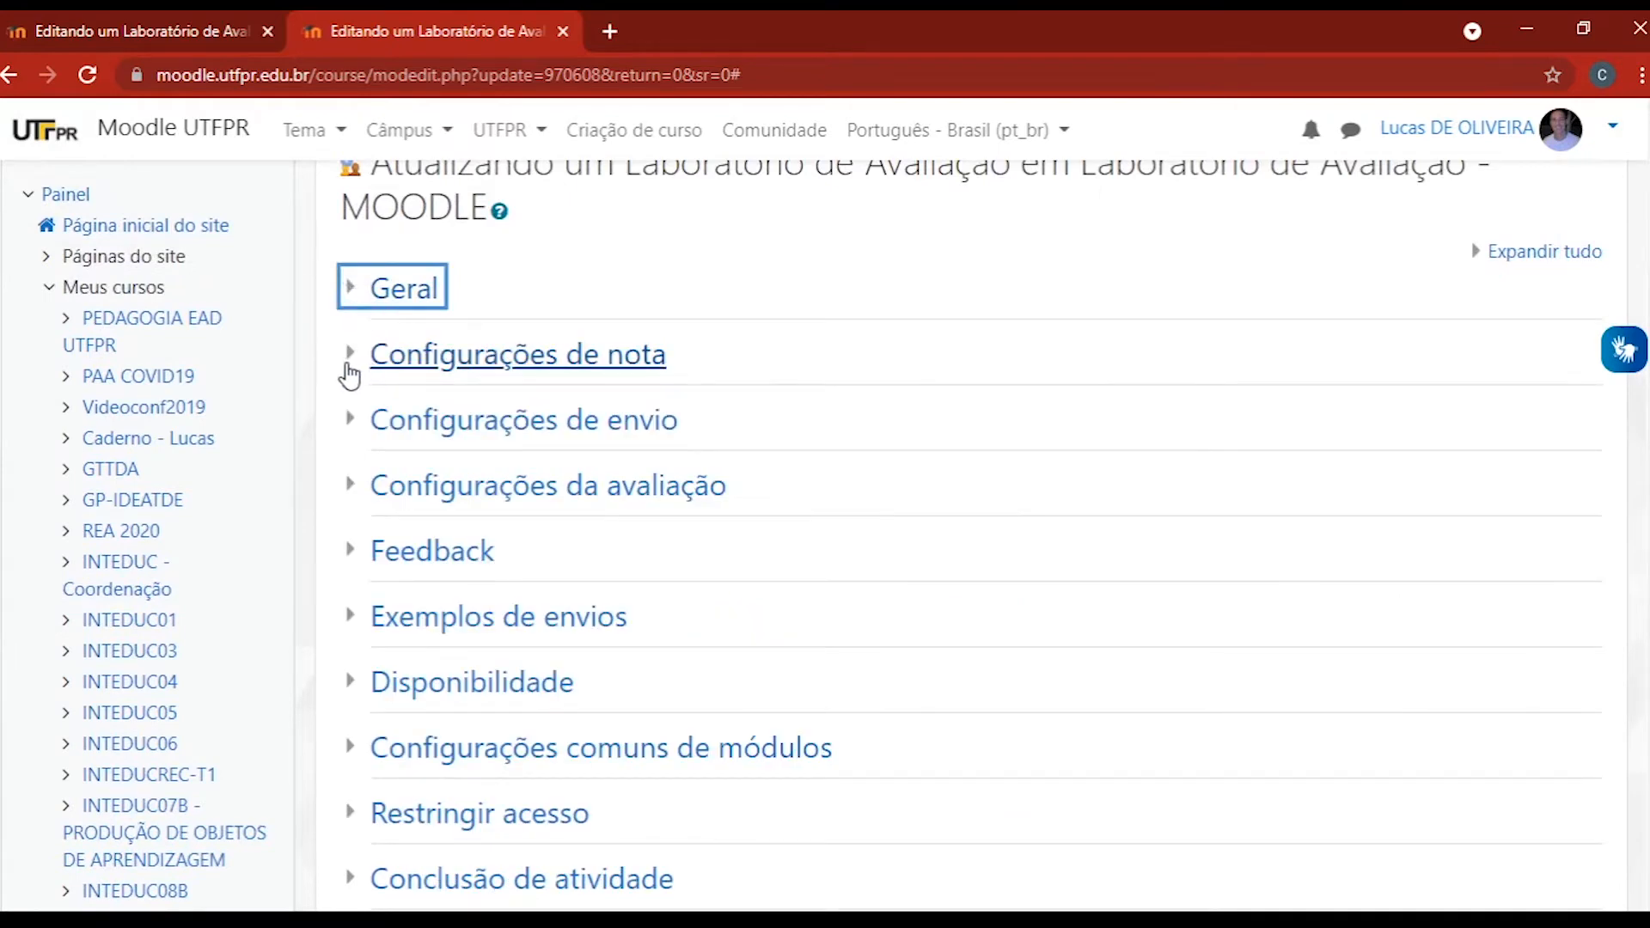
left_click(353, 371)
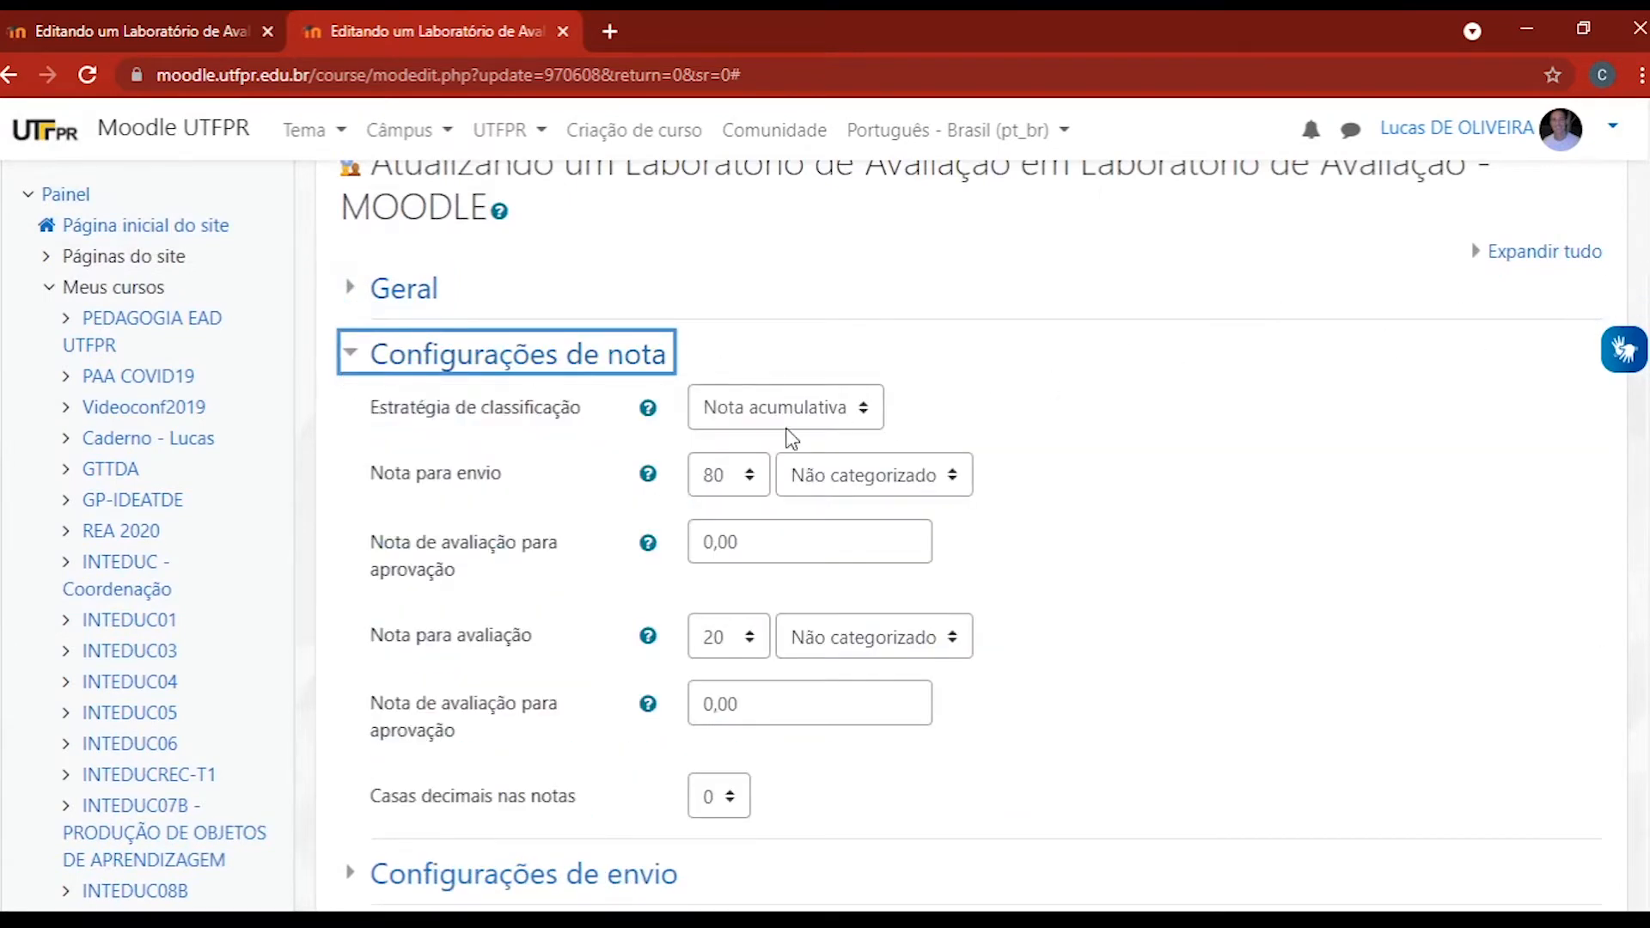
left_click_drag(375, 418, 560, 432)
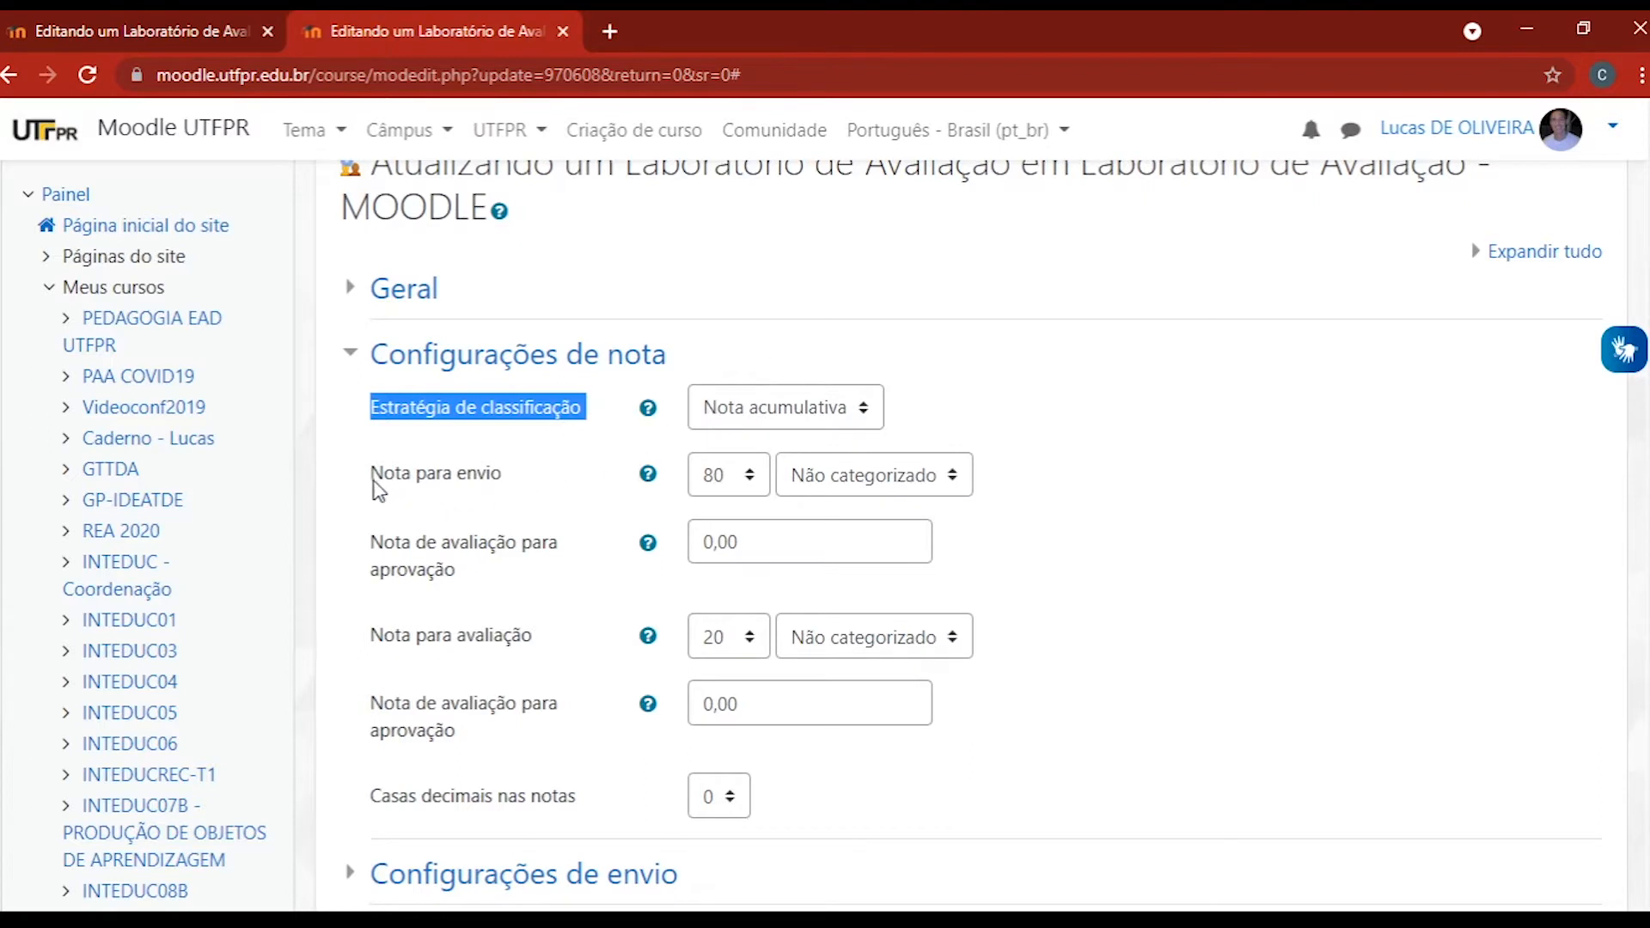
left_click_drag(372, 478, 519, 489)
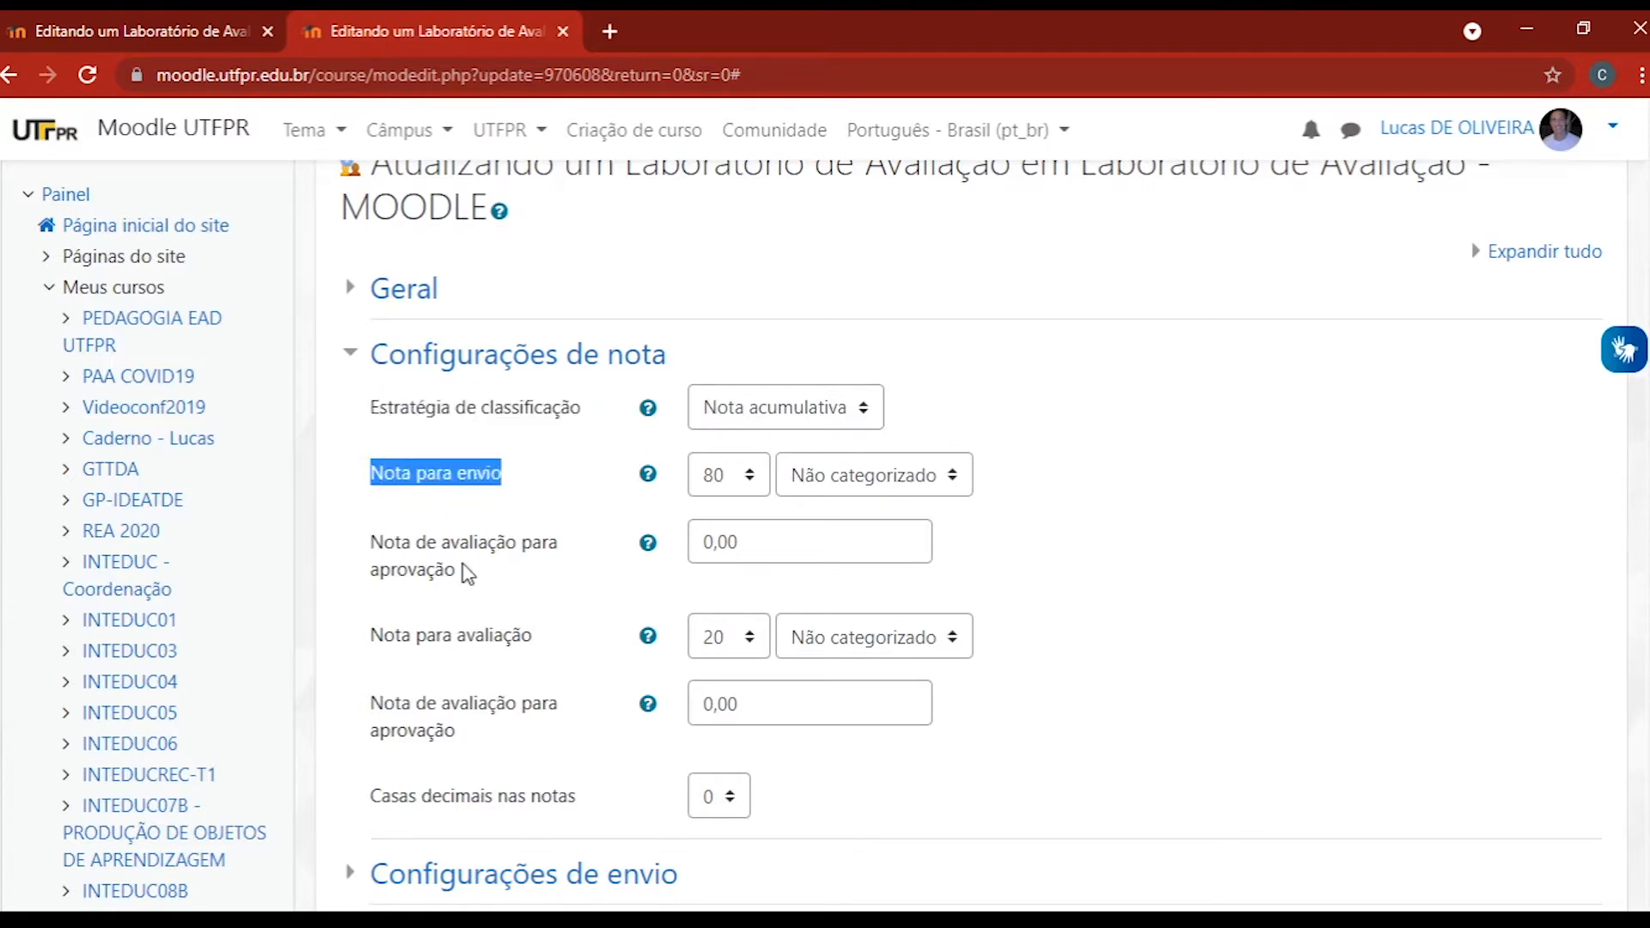
left_click_drag(375, 647, 584, 627)
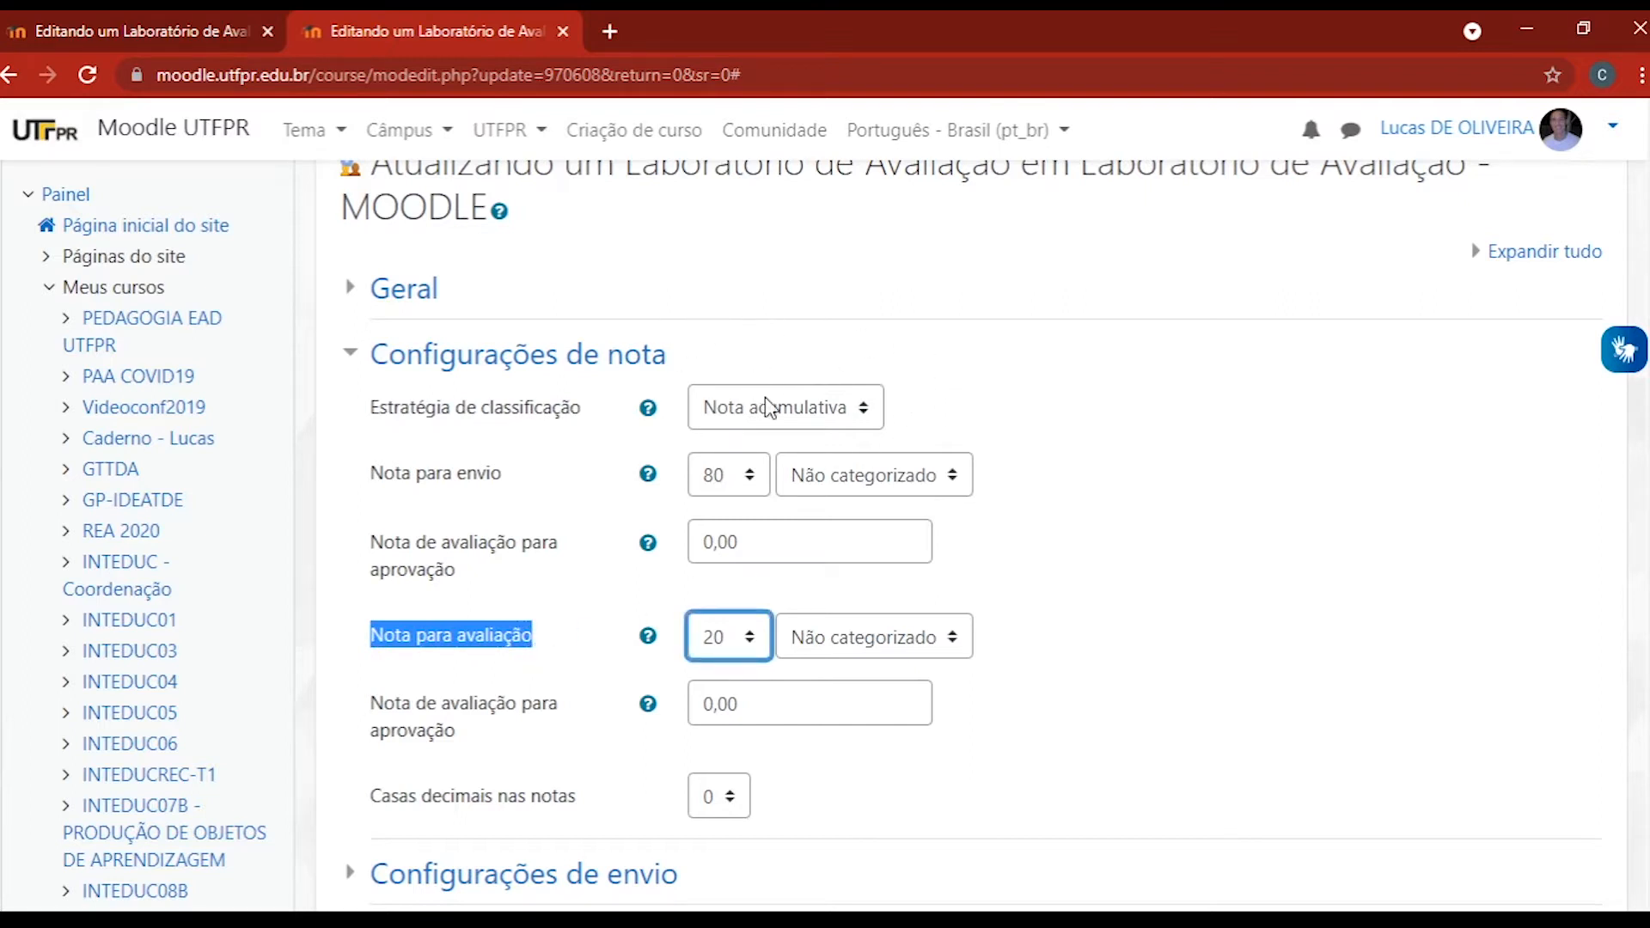
left_click(804, 340)
left_click(791, 409)
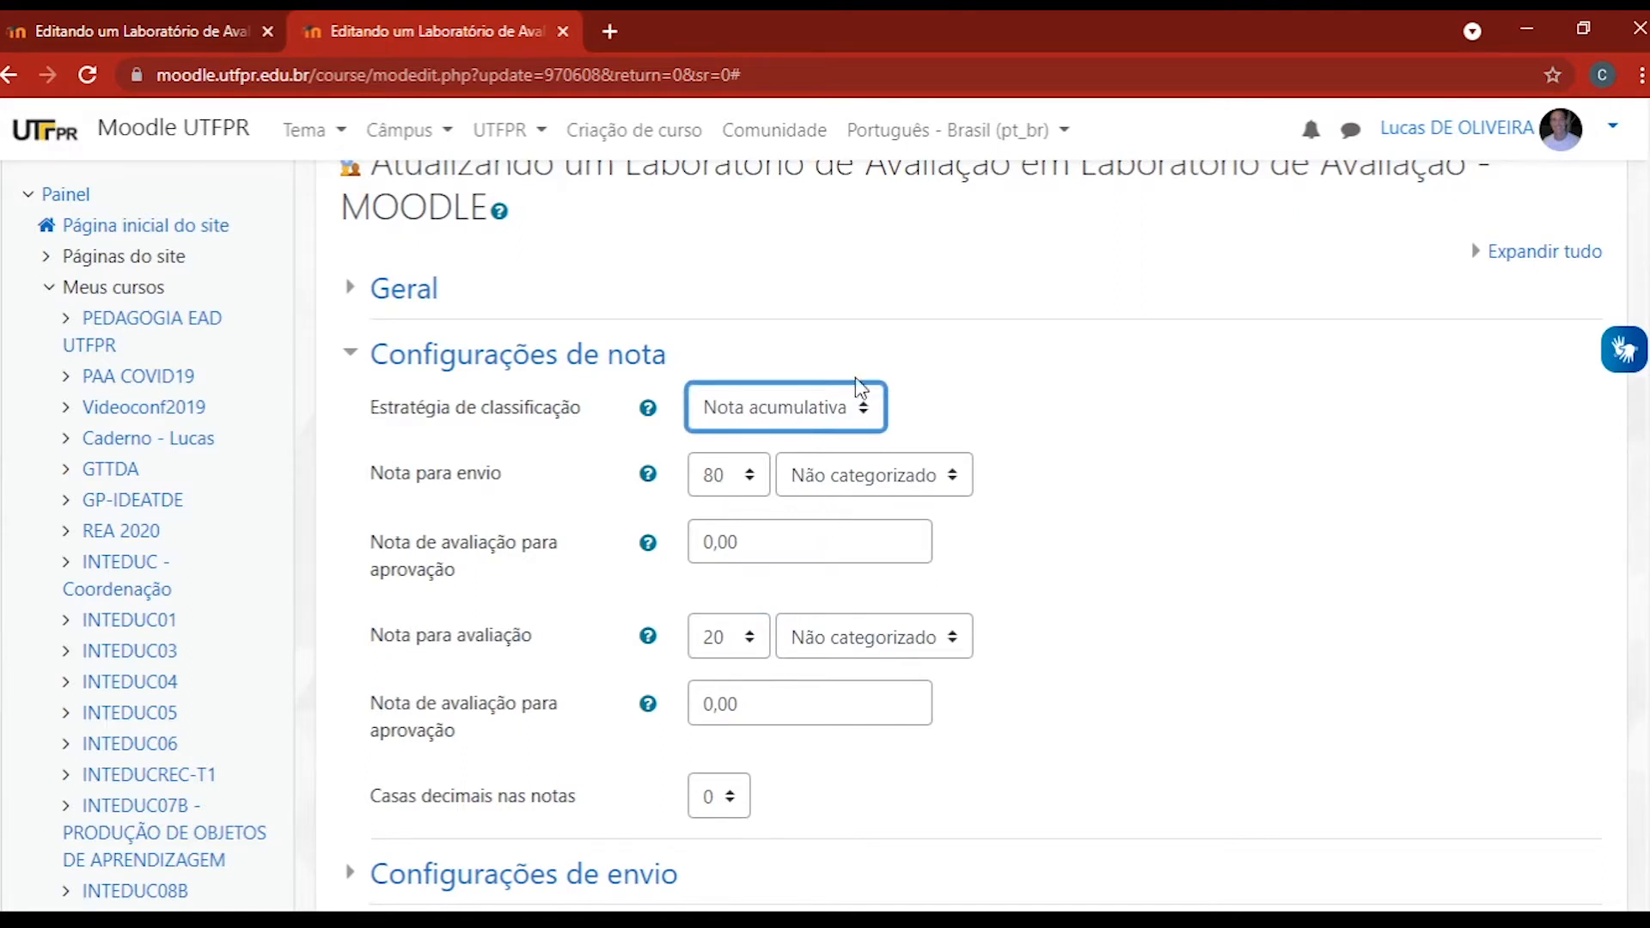
left_click(875, 338)
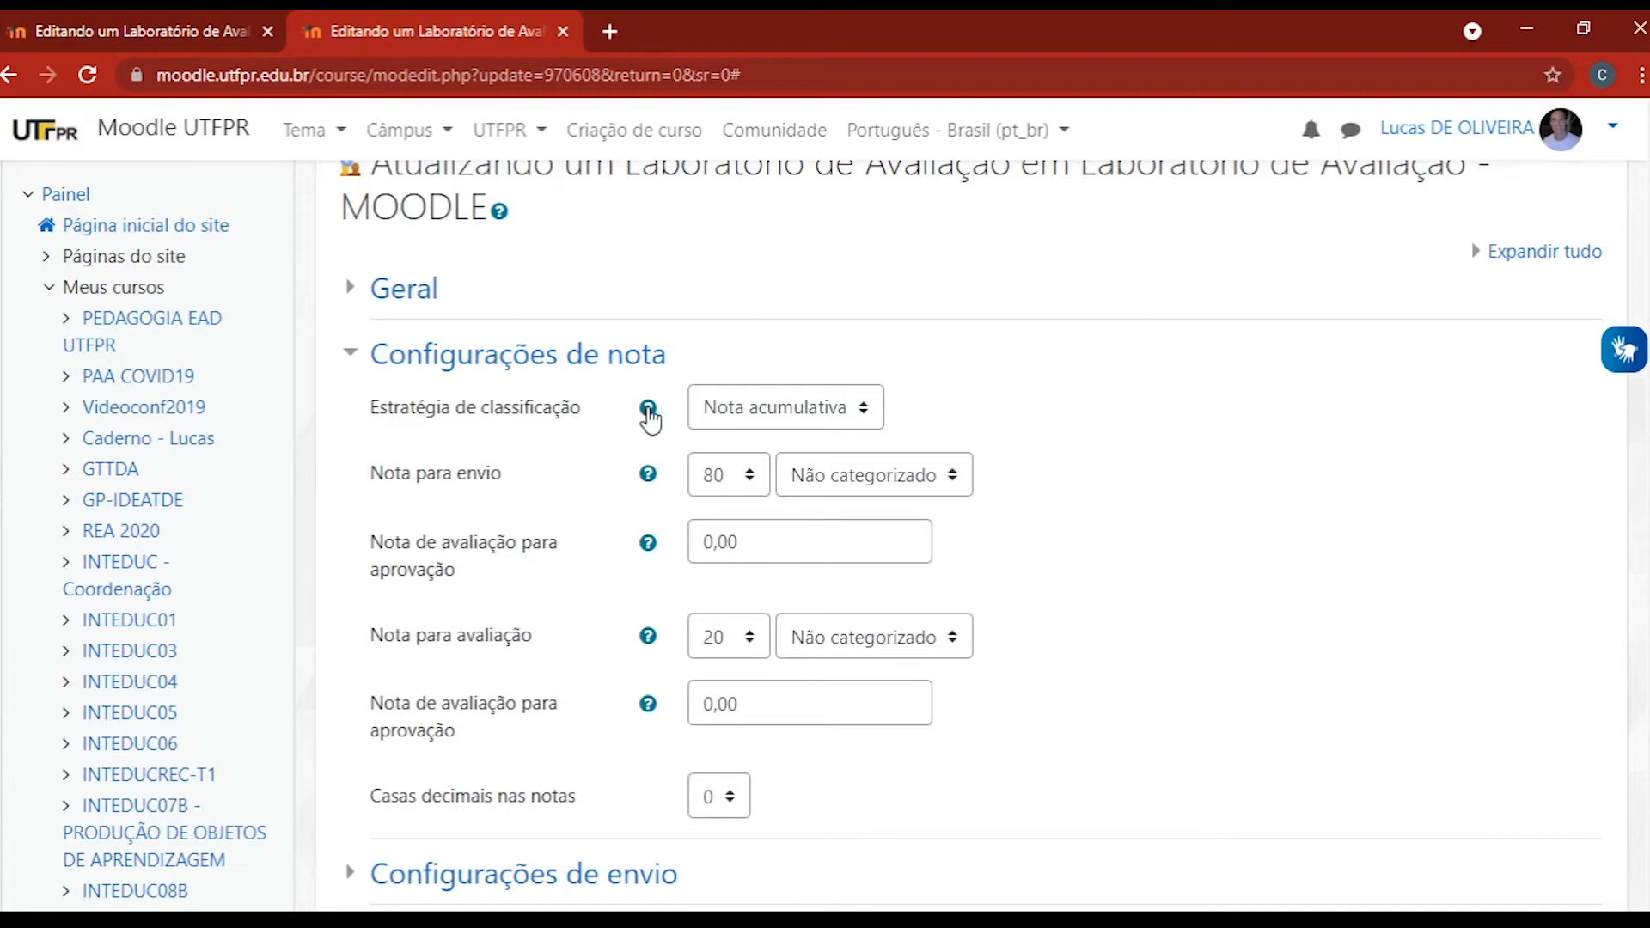
- Read the help for Estratégia de classificação and review the Nota para envio and Nota para avaliação settings
left_click(649, 409)
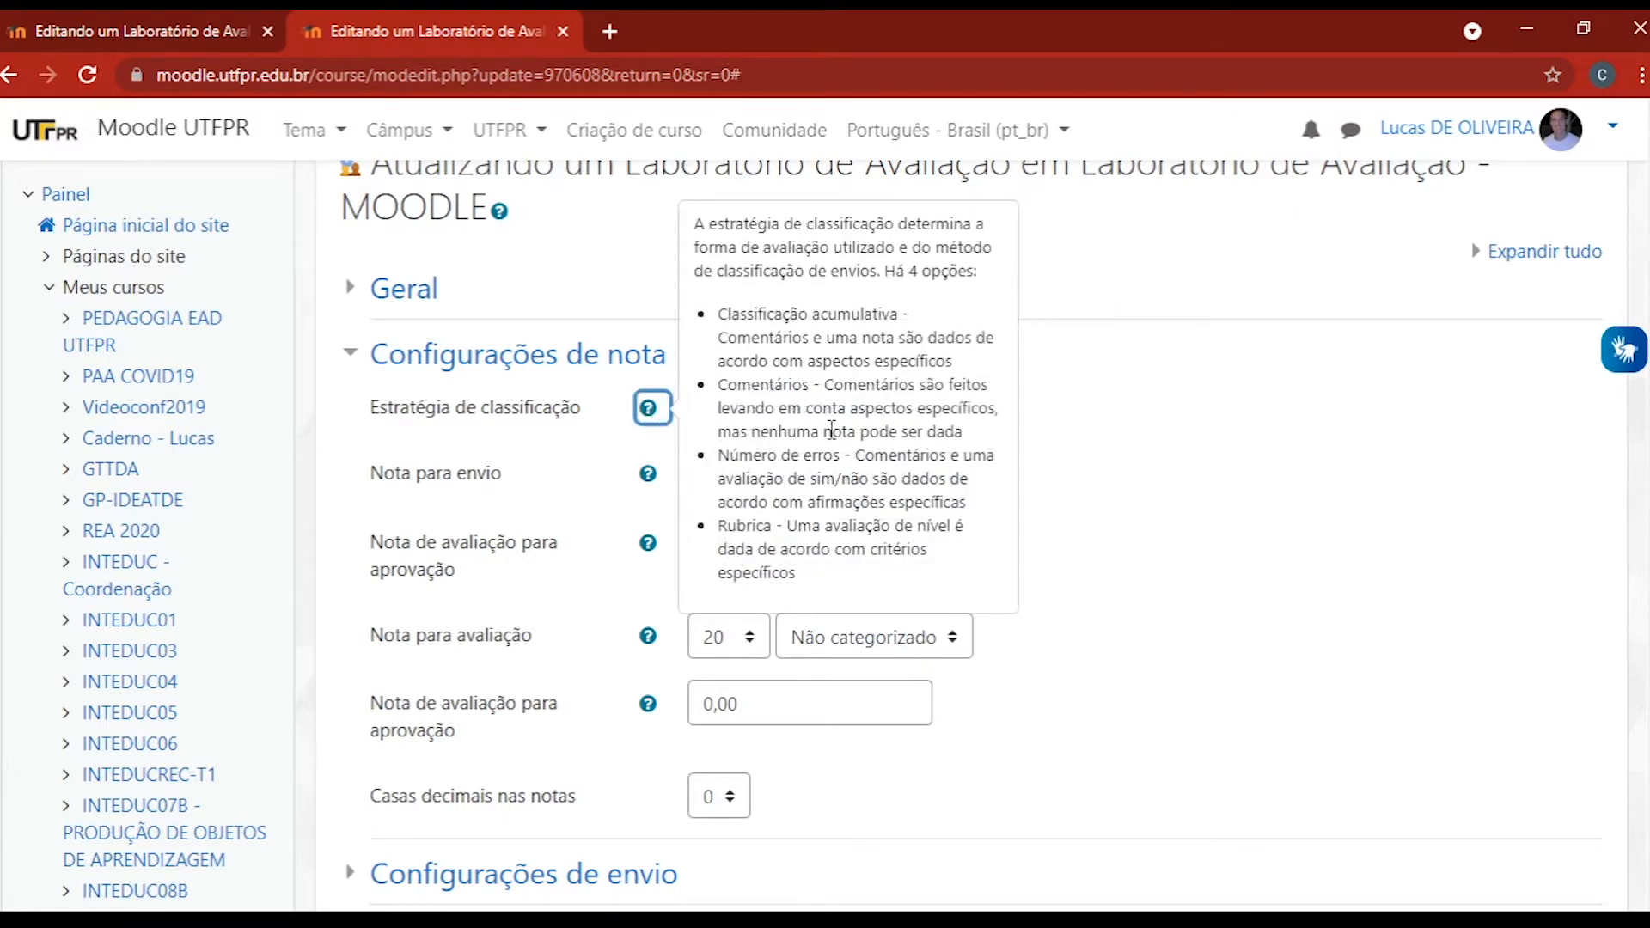
left_click(1079, 295)
scroll(1105, 344, "down", 1)
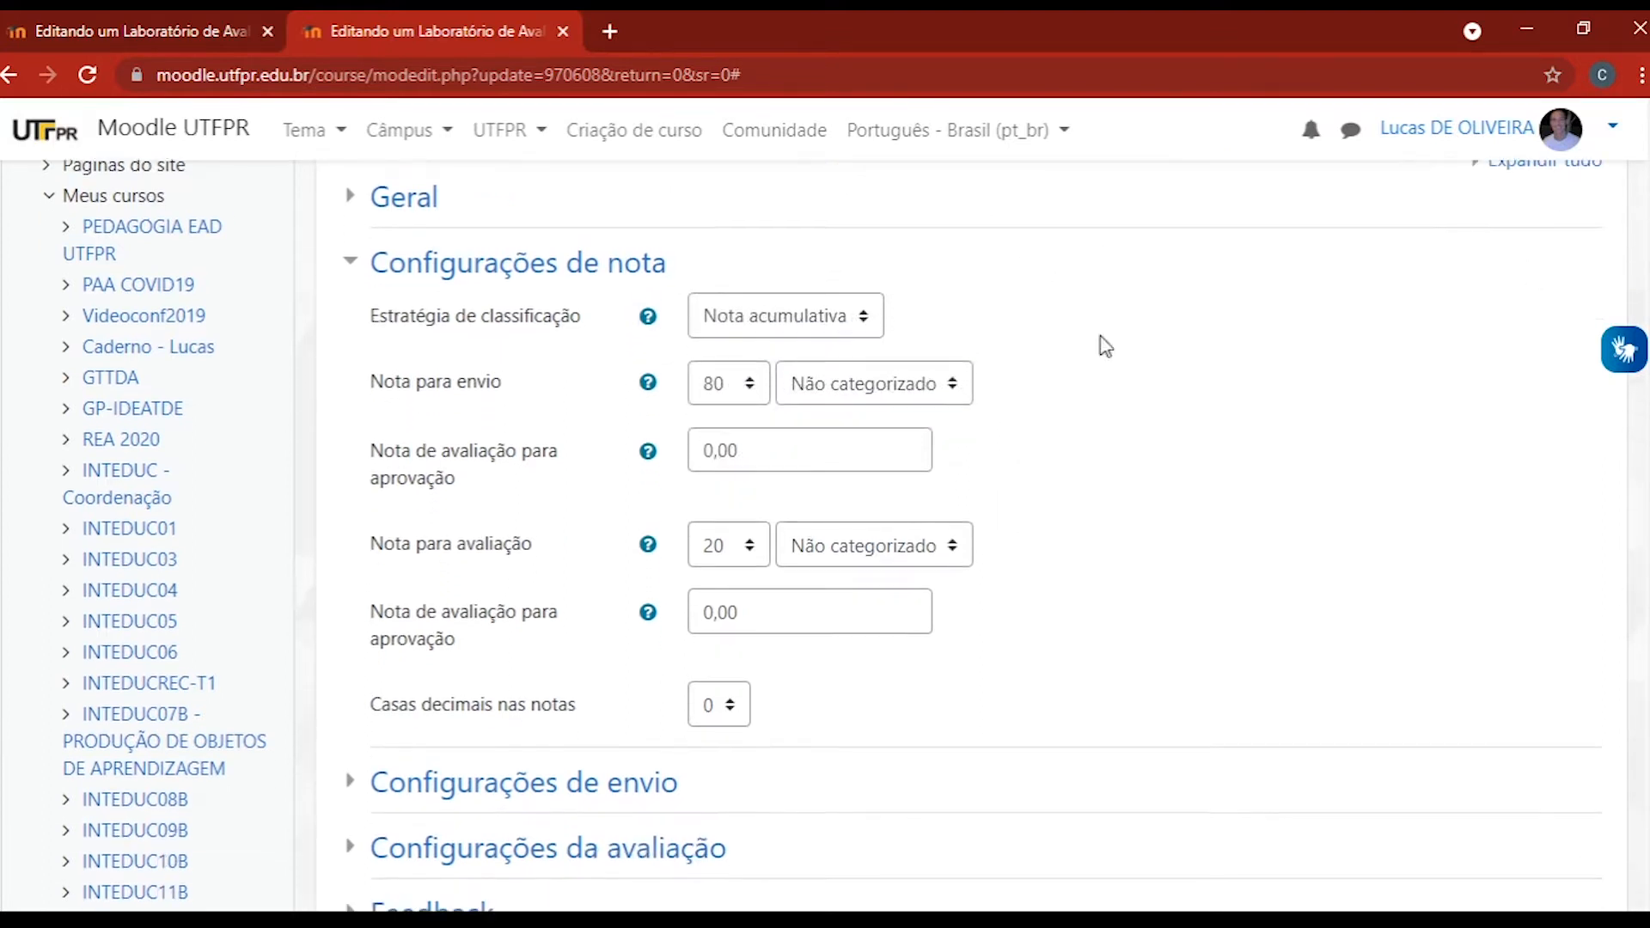
left_click_drag(374, 384, 507, 388)
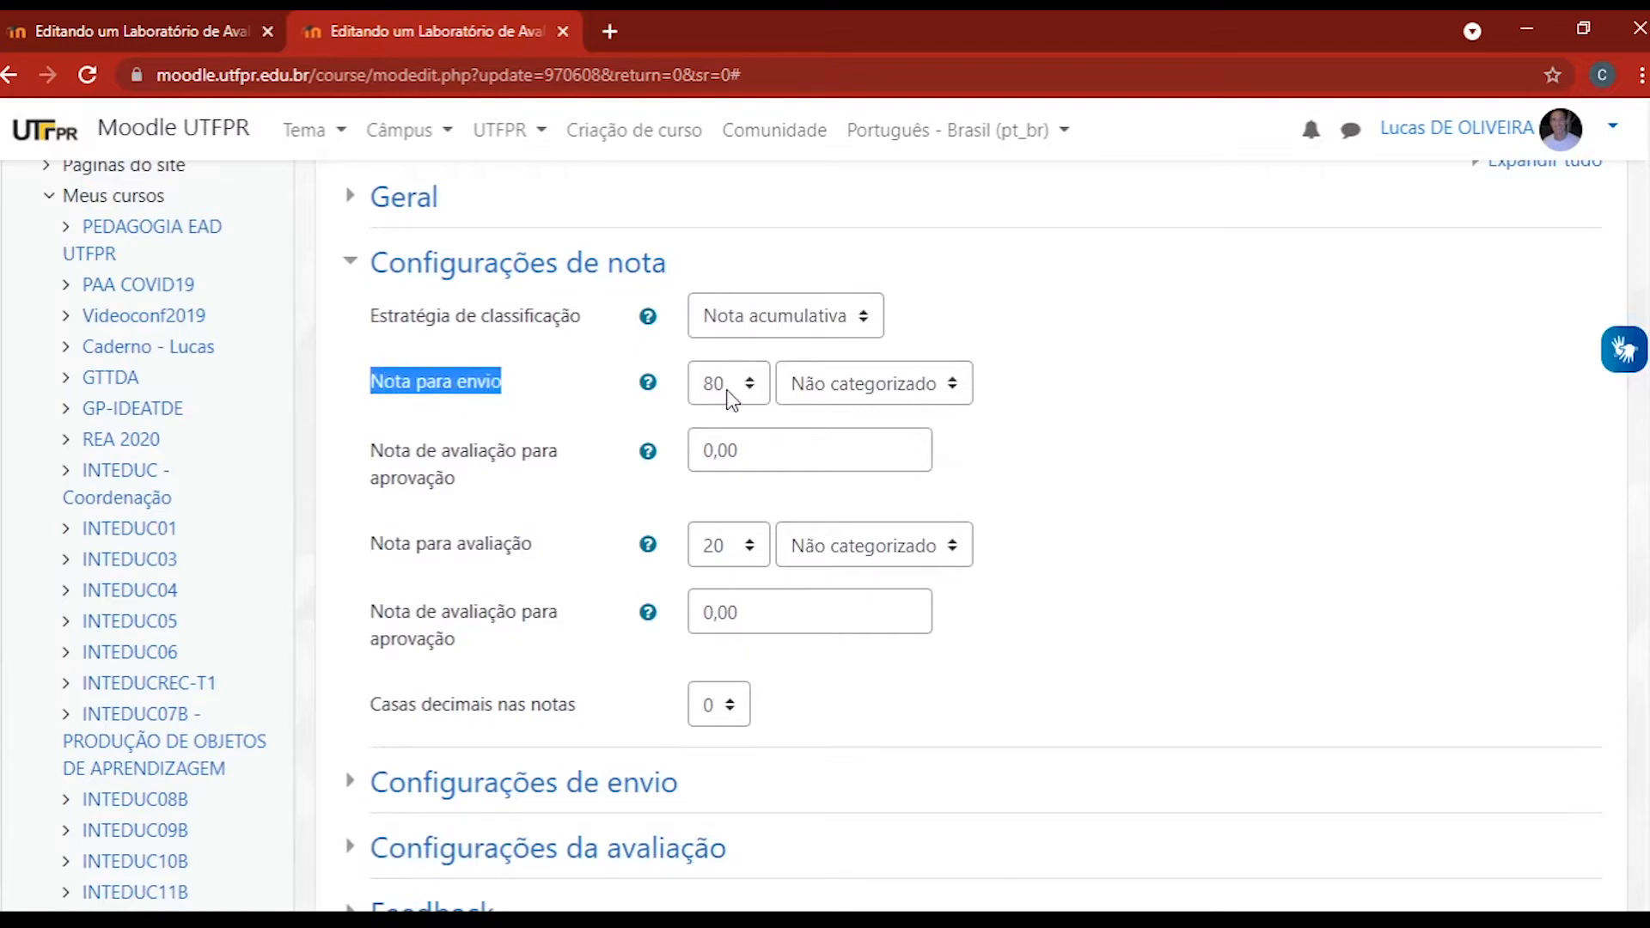
left_click_drag(369, 545, 527, 574)
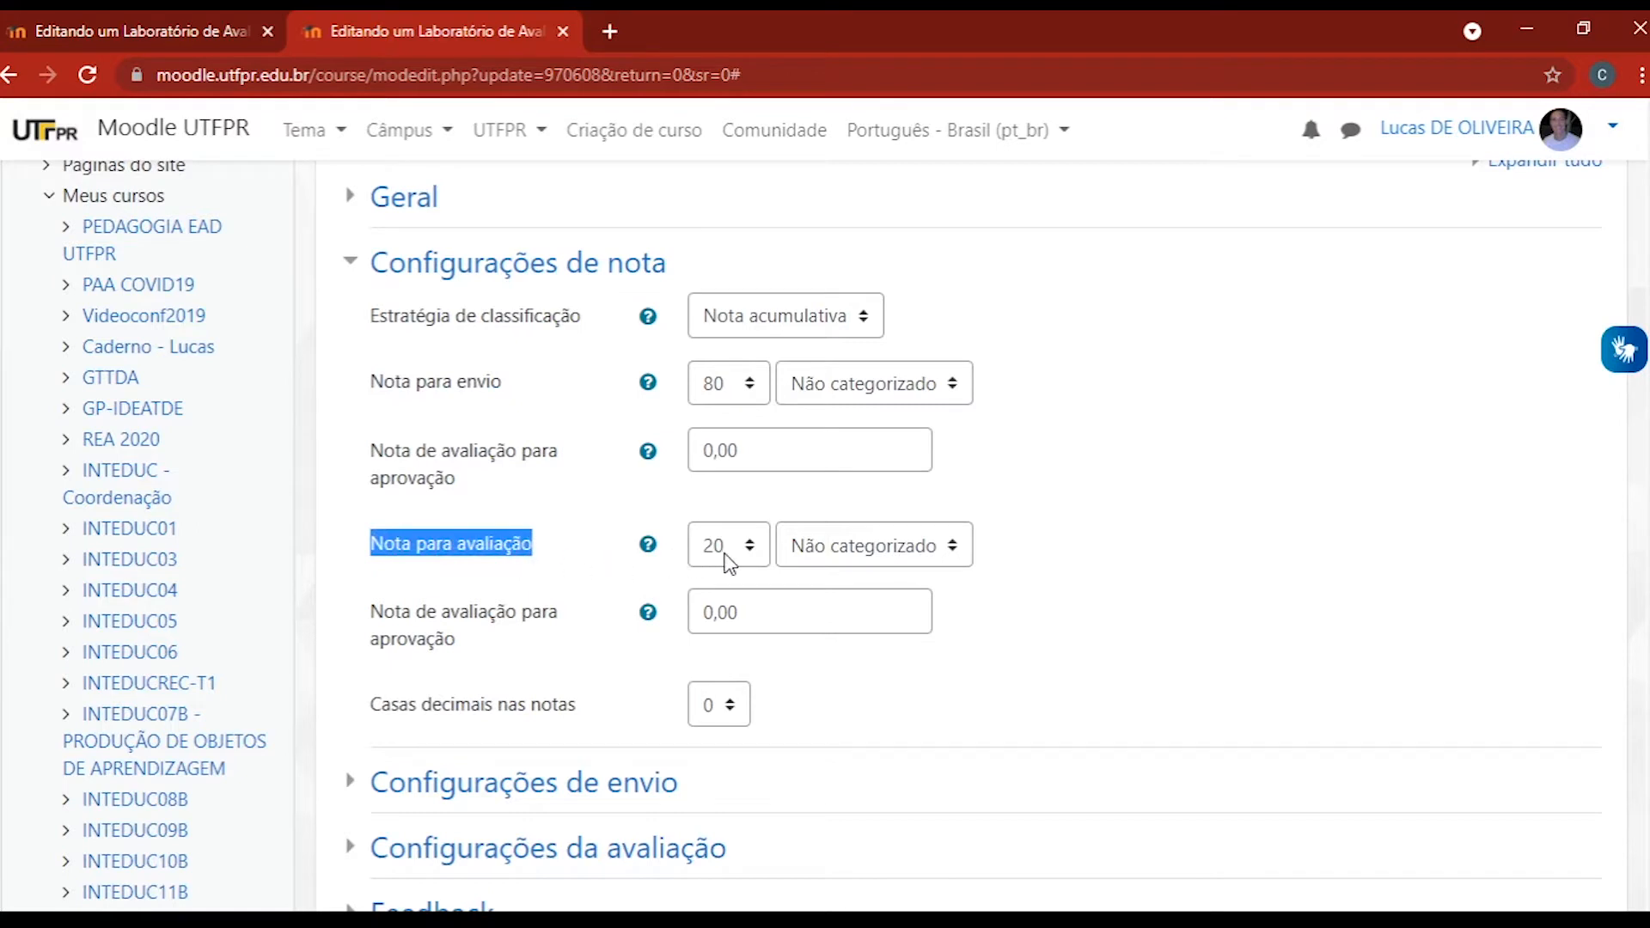
- Collapse Configurações de nota, expand Configurações de envio, and review the Instruções para envio and Tipos de envios settings
left_click(349, 267)
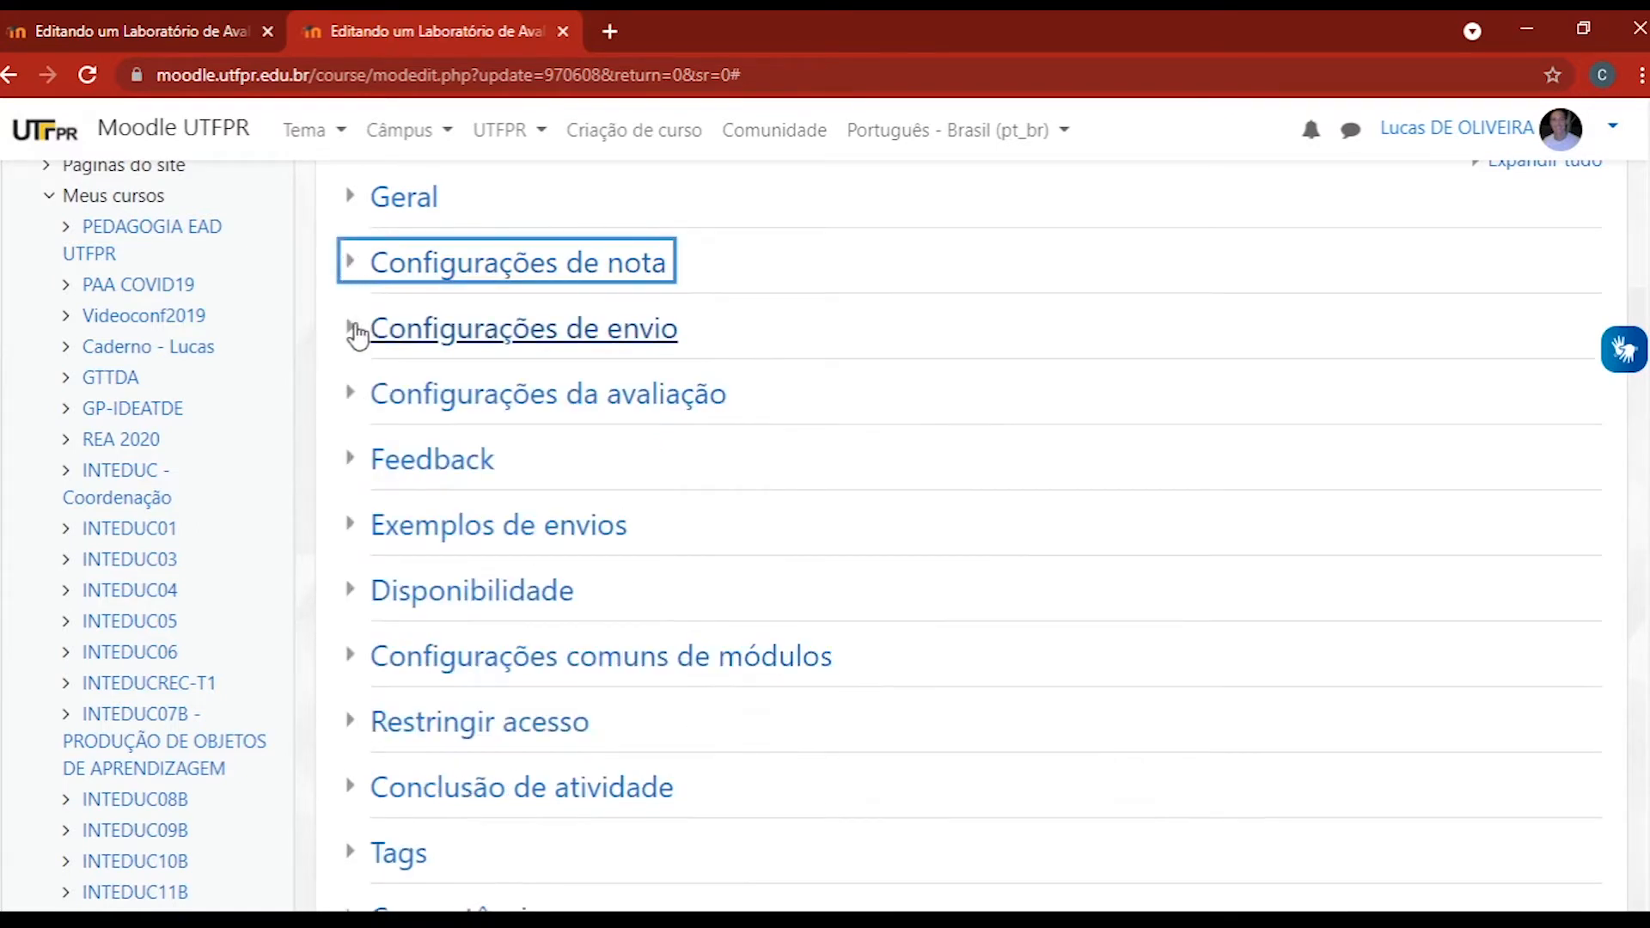
left_click(350, 335)
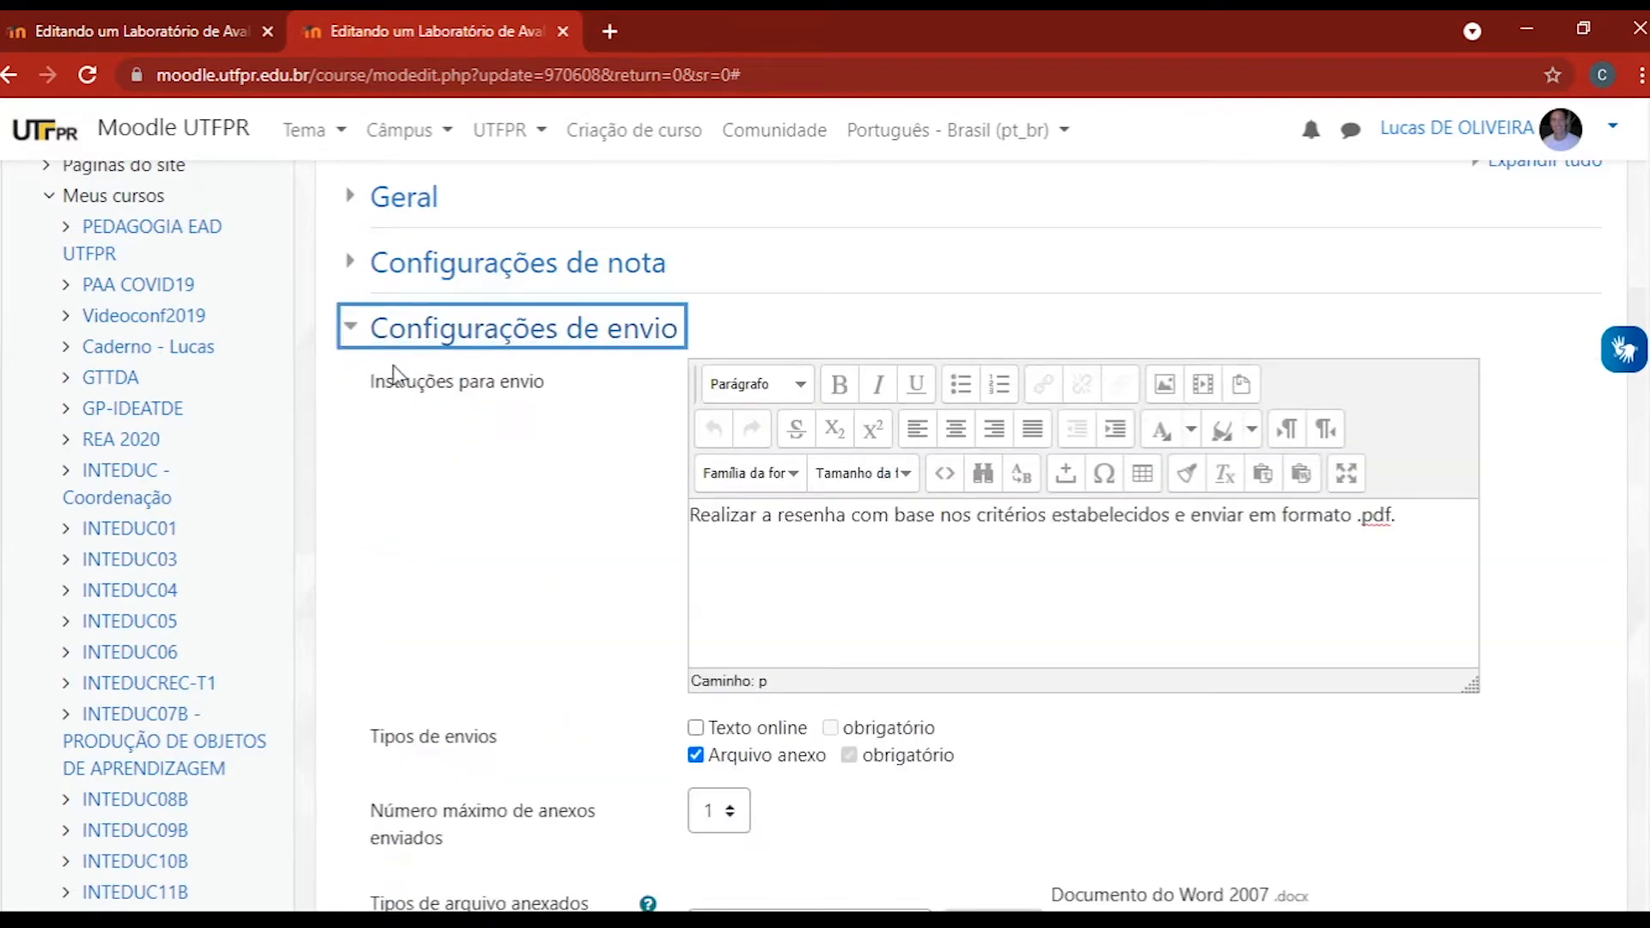
left_click_drag(368, 384, 550, 402)
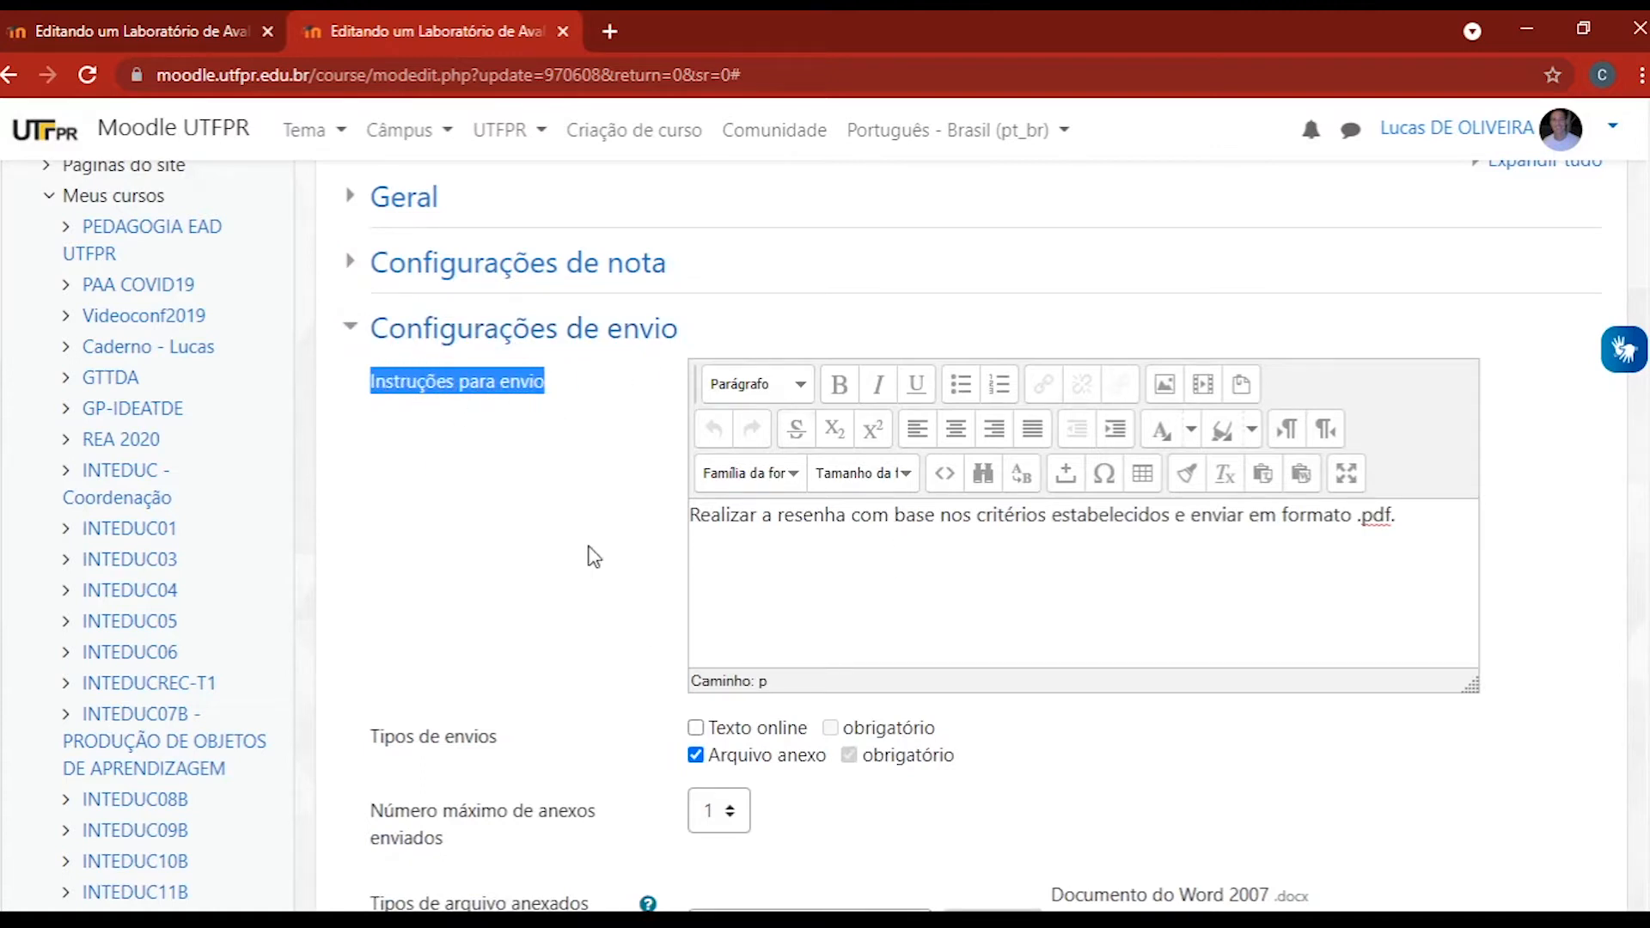
left_click(822, 565)
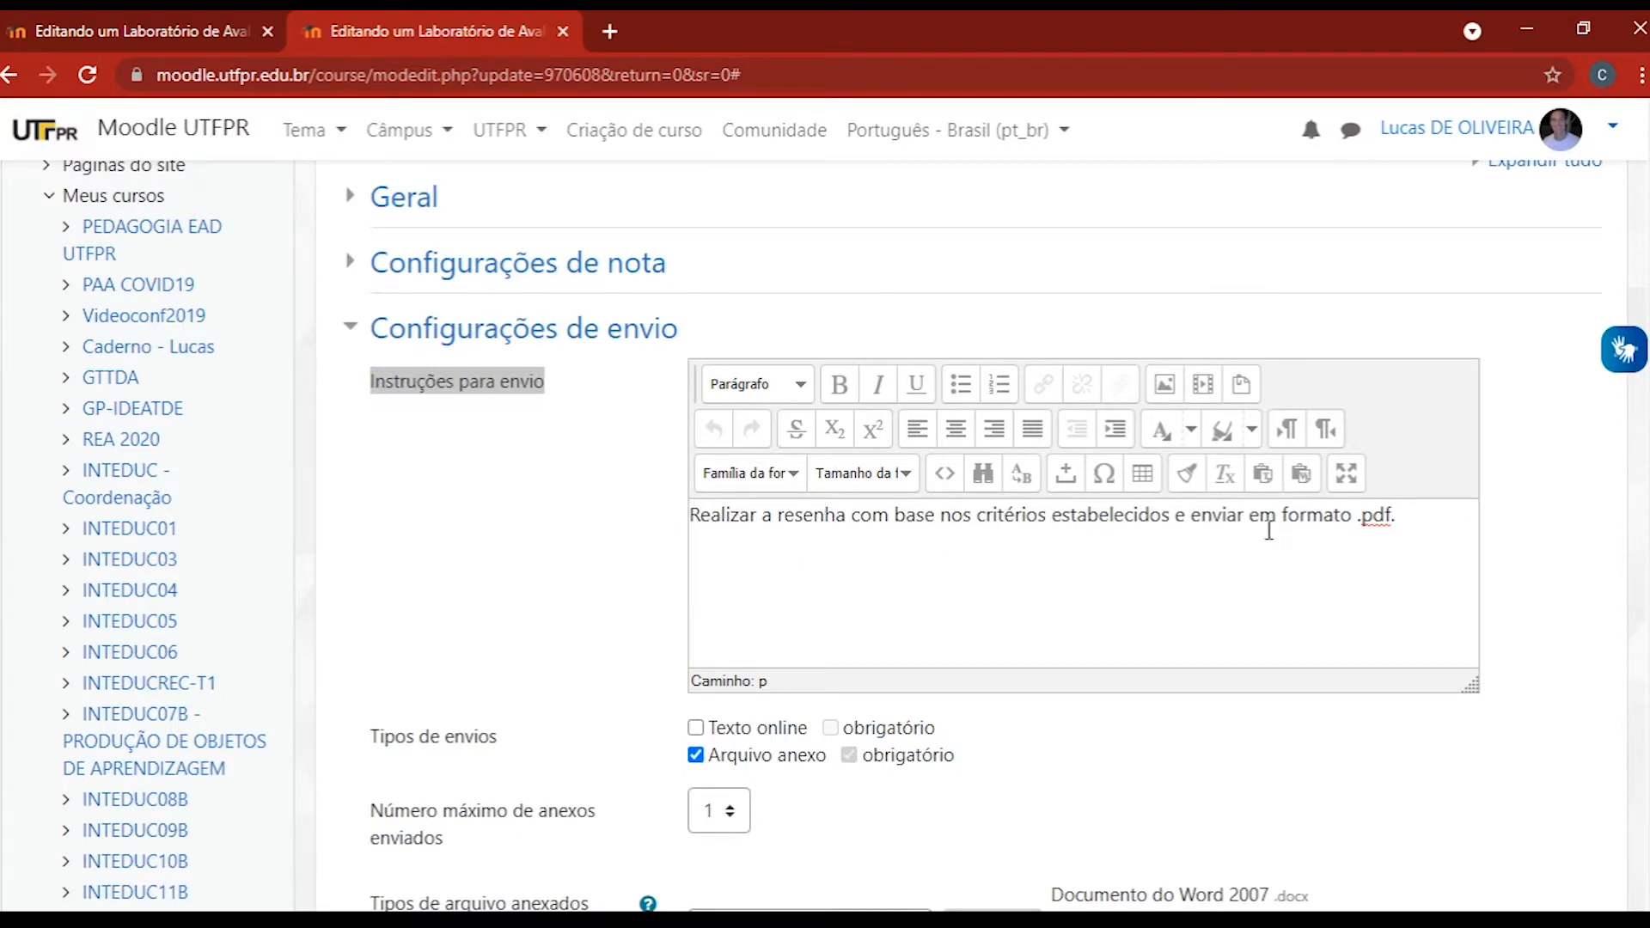
left_click(484, 479)
left_click_drag(370, 391, 554, 400)
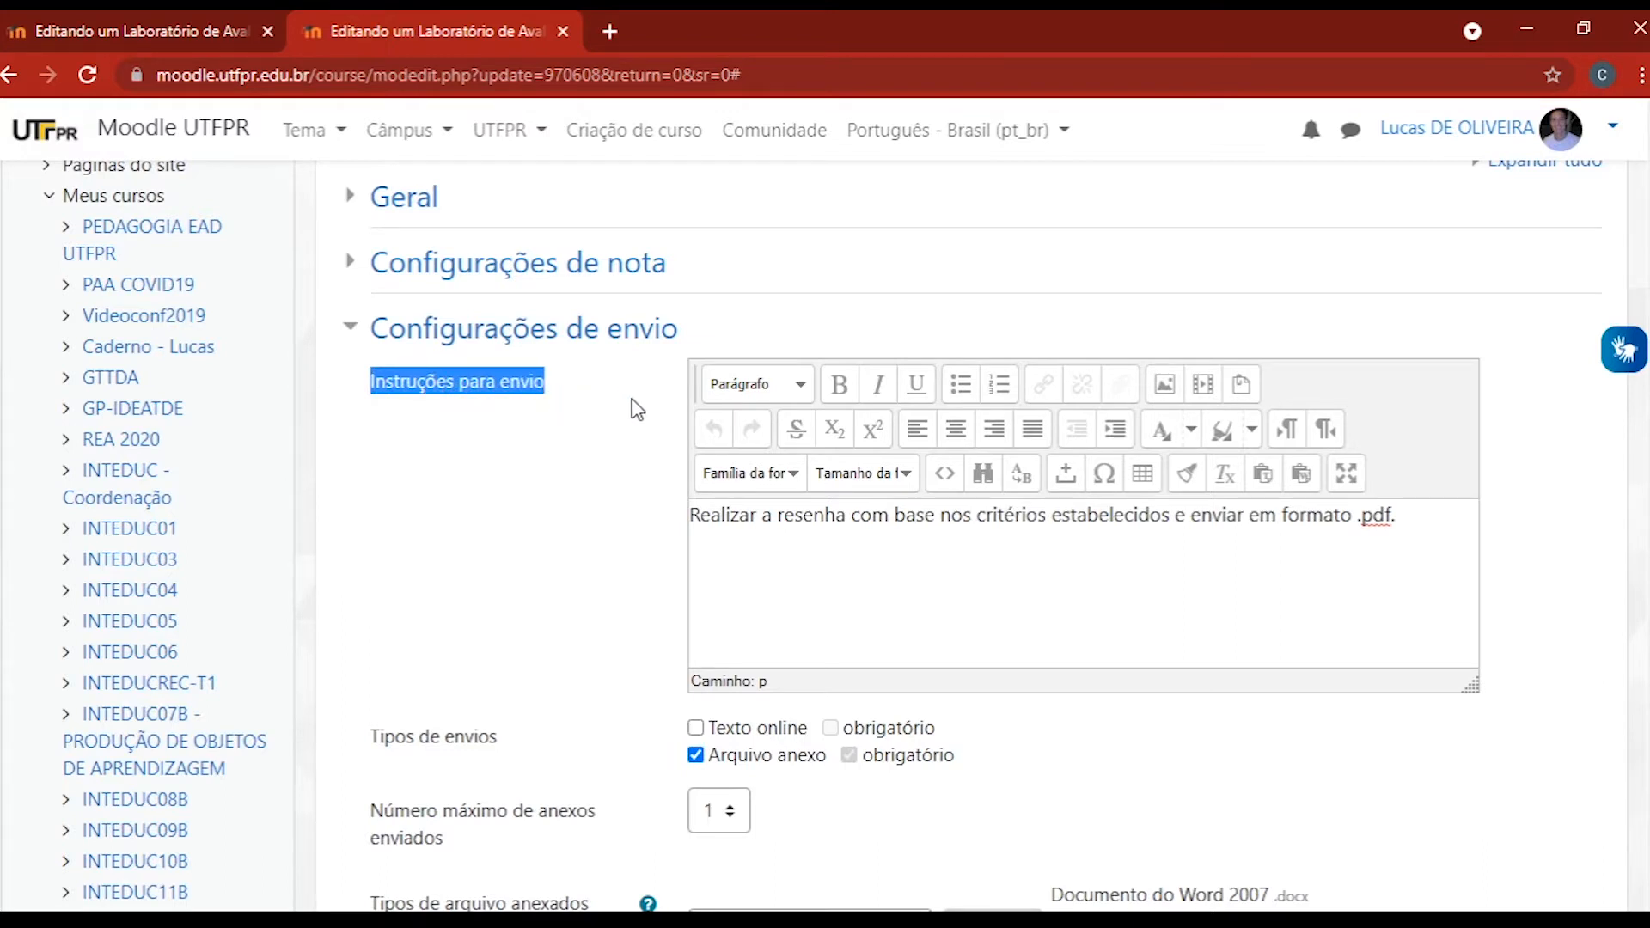
scroll(1461, 333, "down", 3)
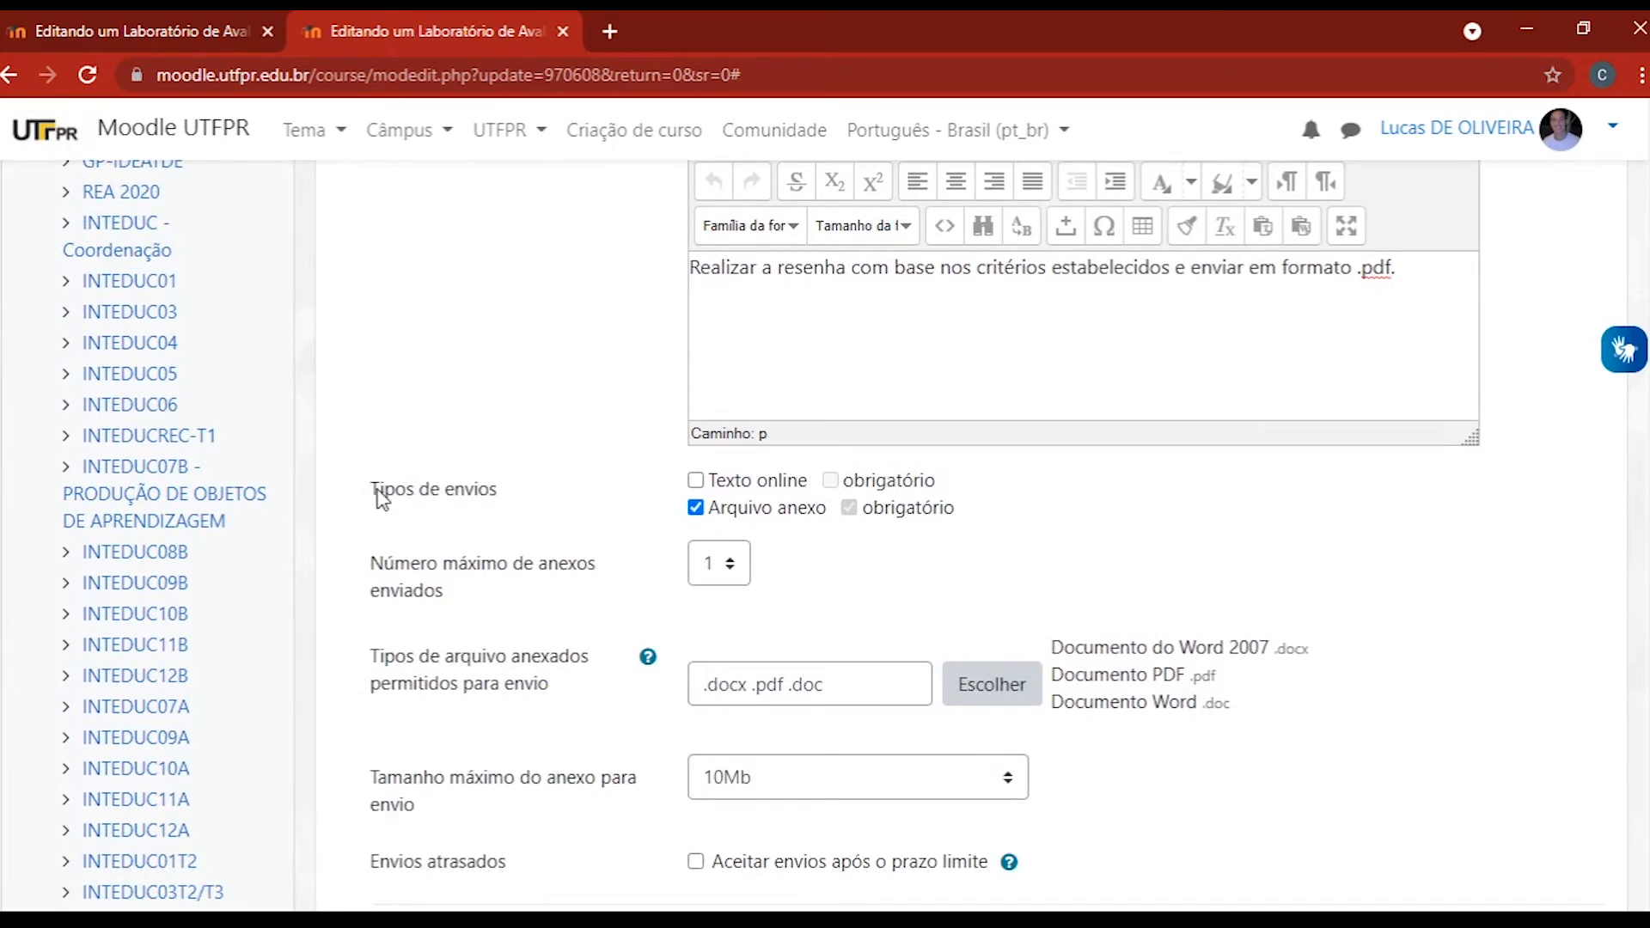
left_click_drag(380, 491, 478, 492)
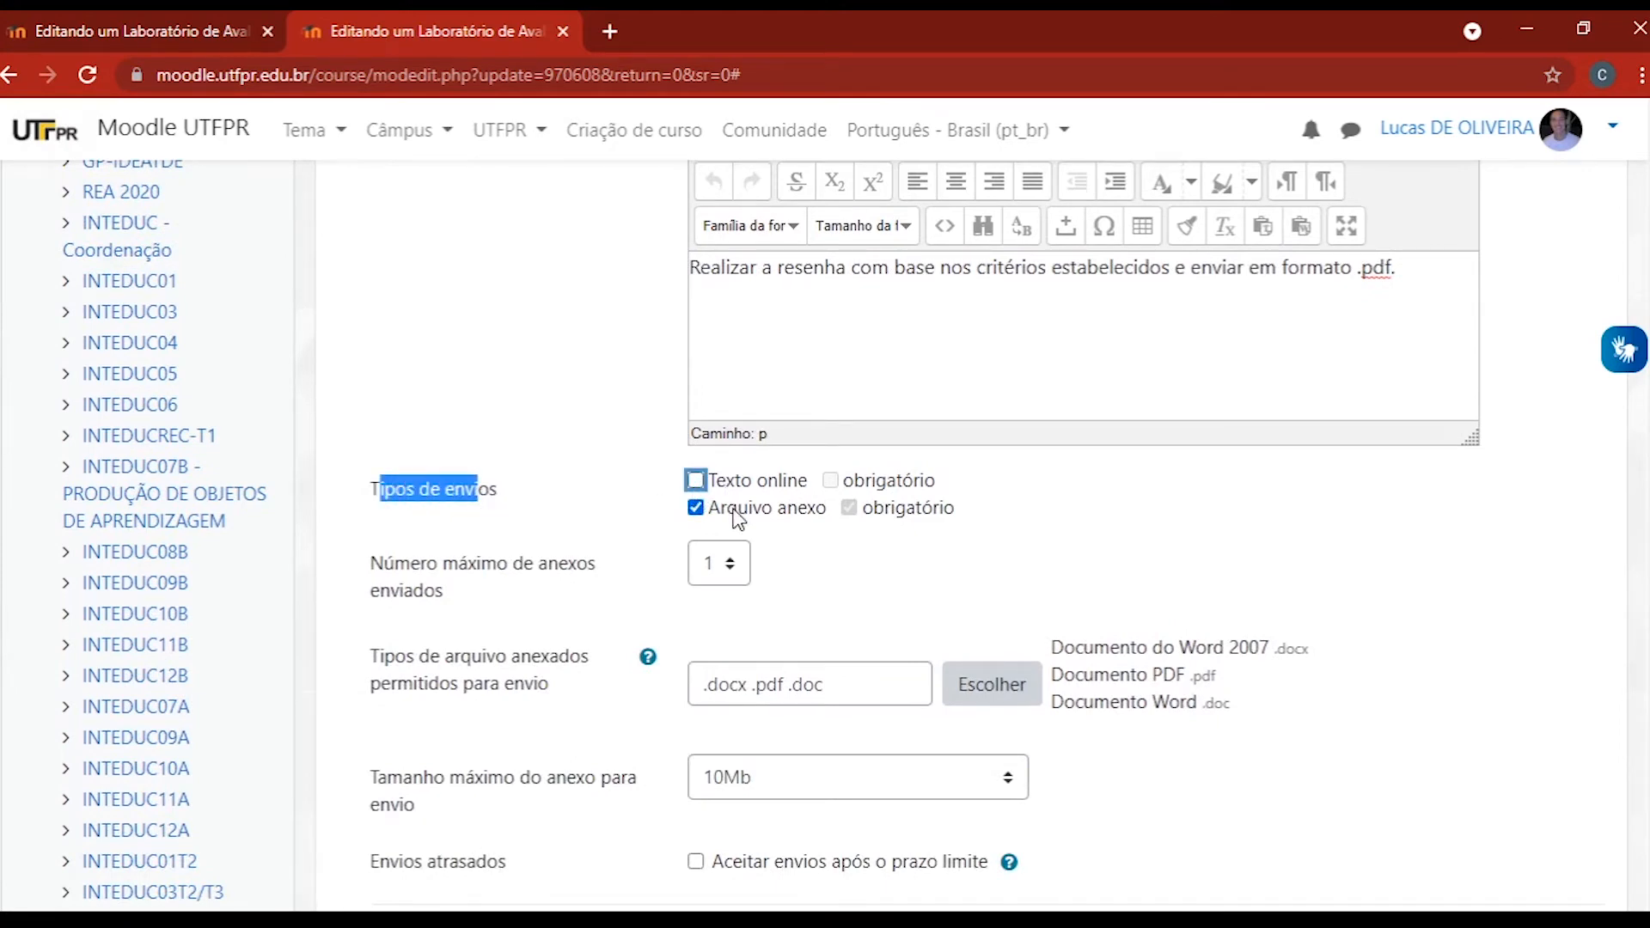
- Try Texto online together with Arquivo anexo as submission types, toggle their obrigatório options, and disable Texto online again
left_click(695, 480)
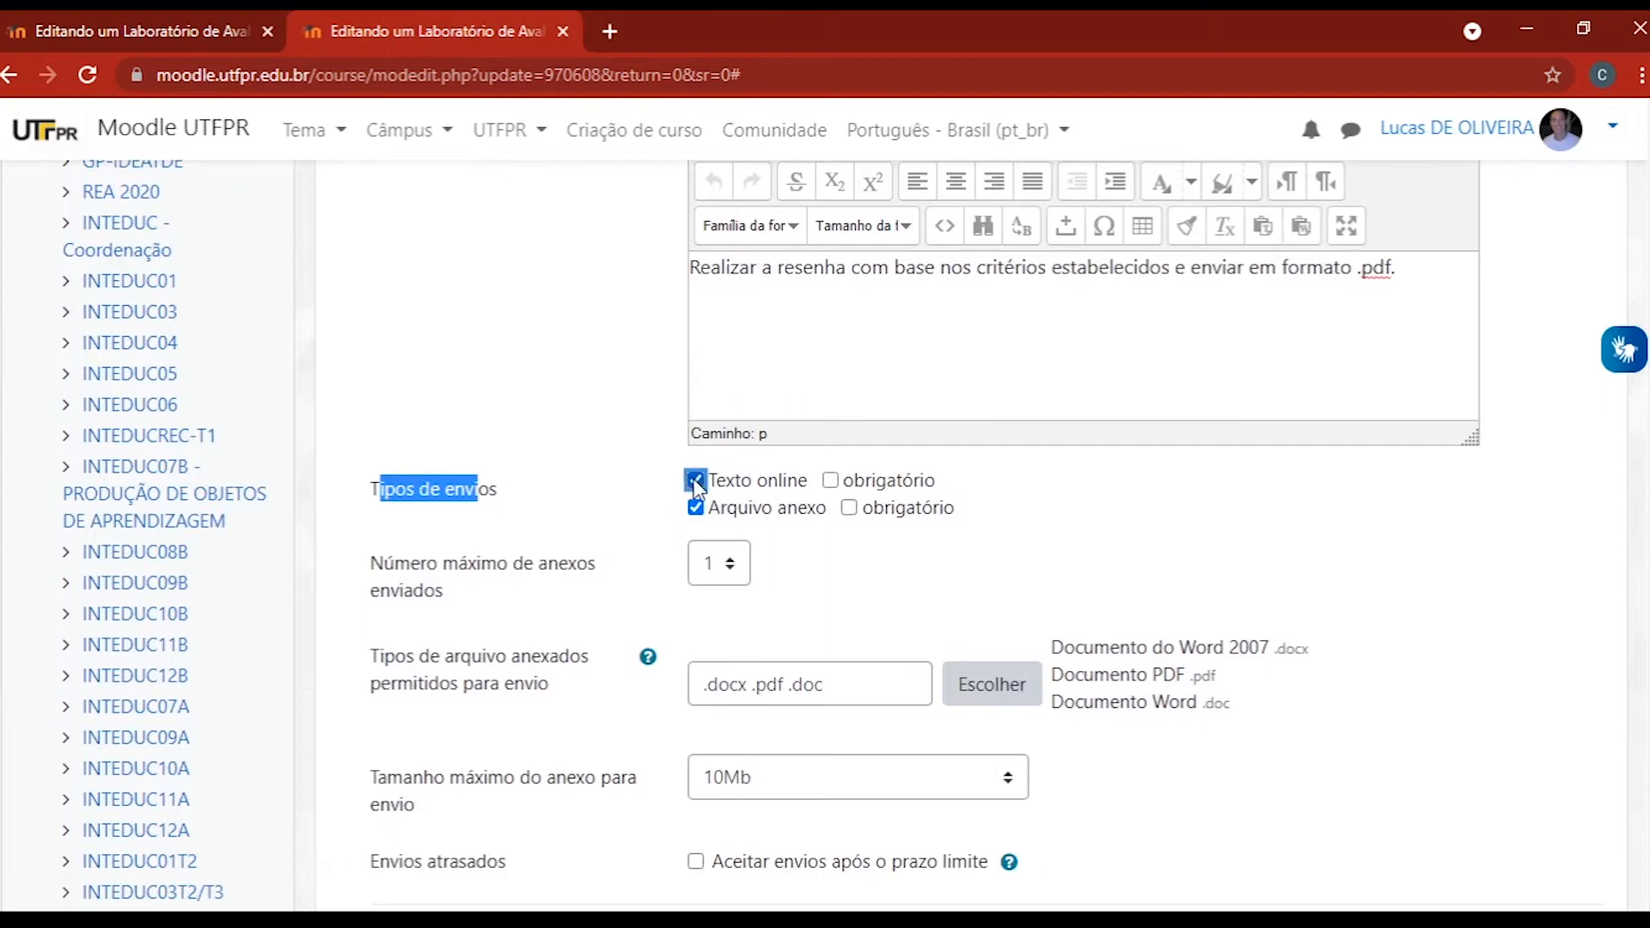
left_click(606, 493)
left_click(830, 482)
left_click(830, 481)
left_click(848, 508)
left_click(850, 510)
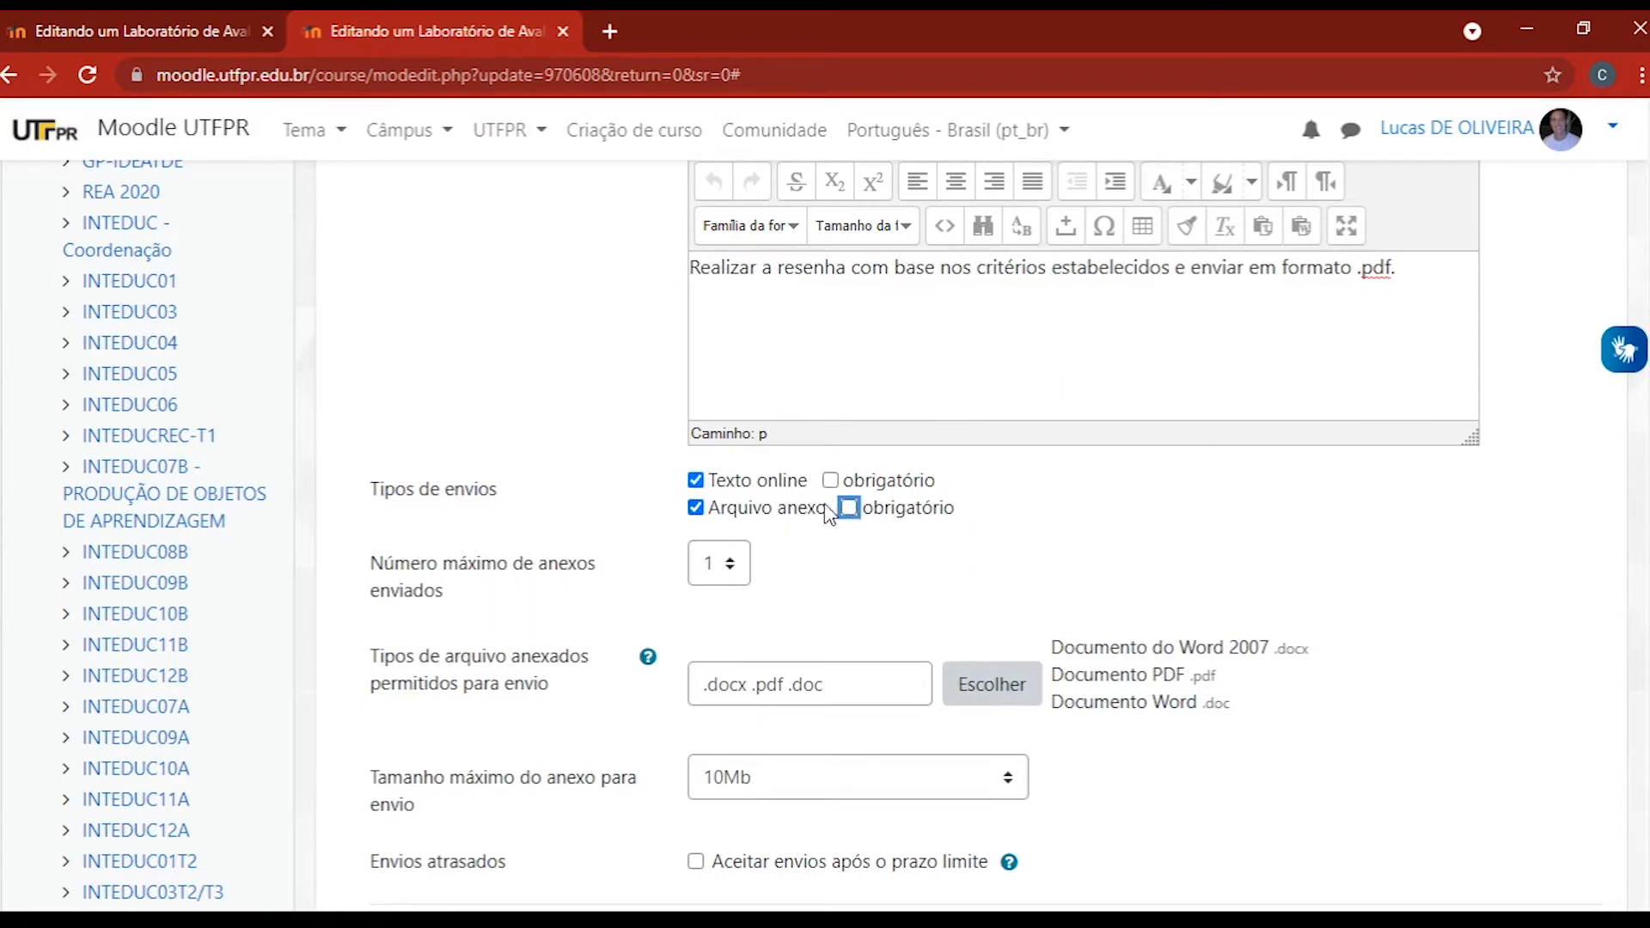
left_click(697, 482)
- Review the Número máximo de anexos enviados setting and its available choices
left_click_drag(372, 564, 498, 592)
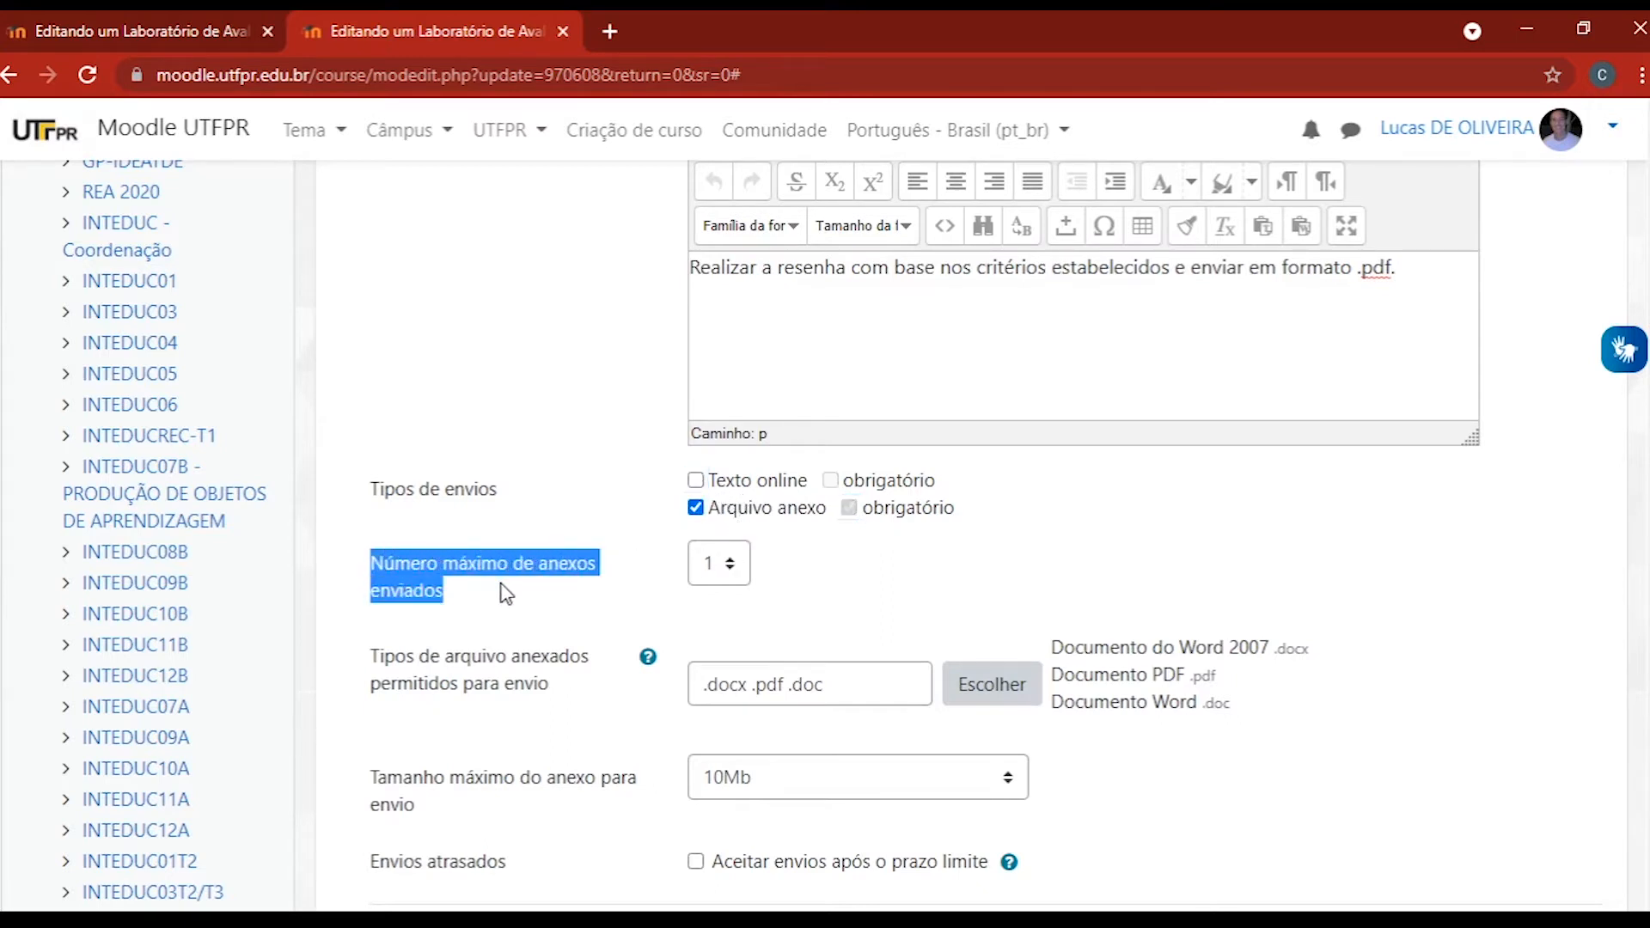
left_click(724, 566)
left_click(562, 573)
- Open the chooser for Tipos de arquivo anexados permitidos para envio and examine the formats under Arquivos de documentos de texto
scroll(1500, 310, "down", 2)
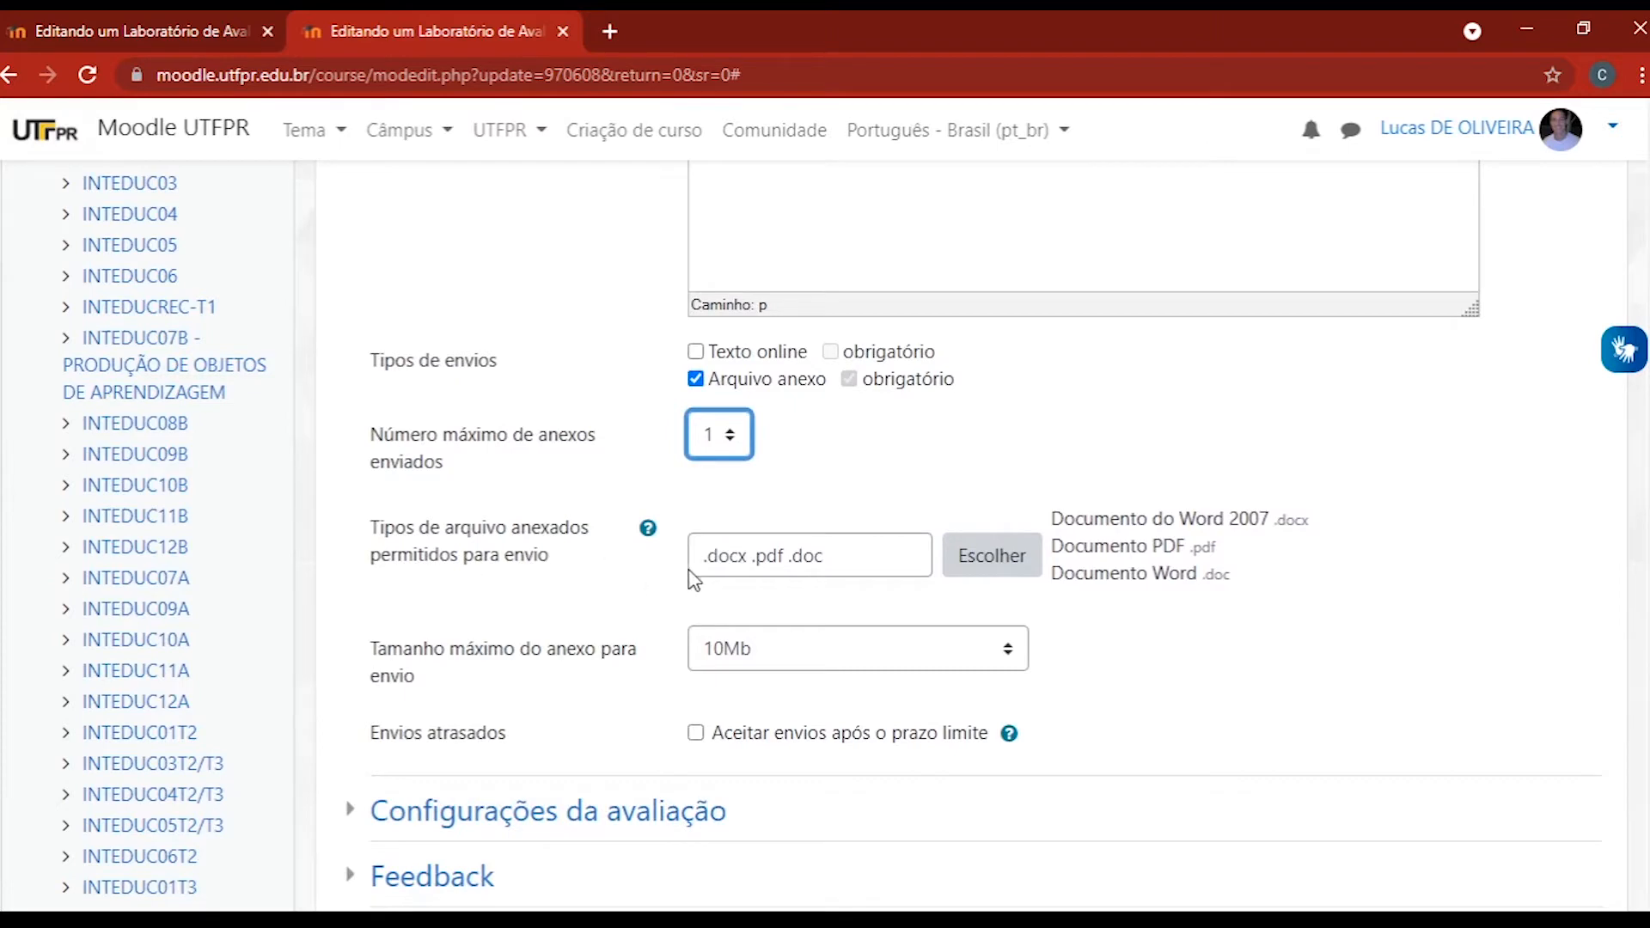
left_click(984, 574)
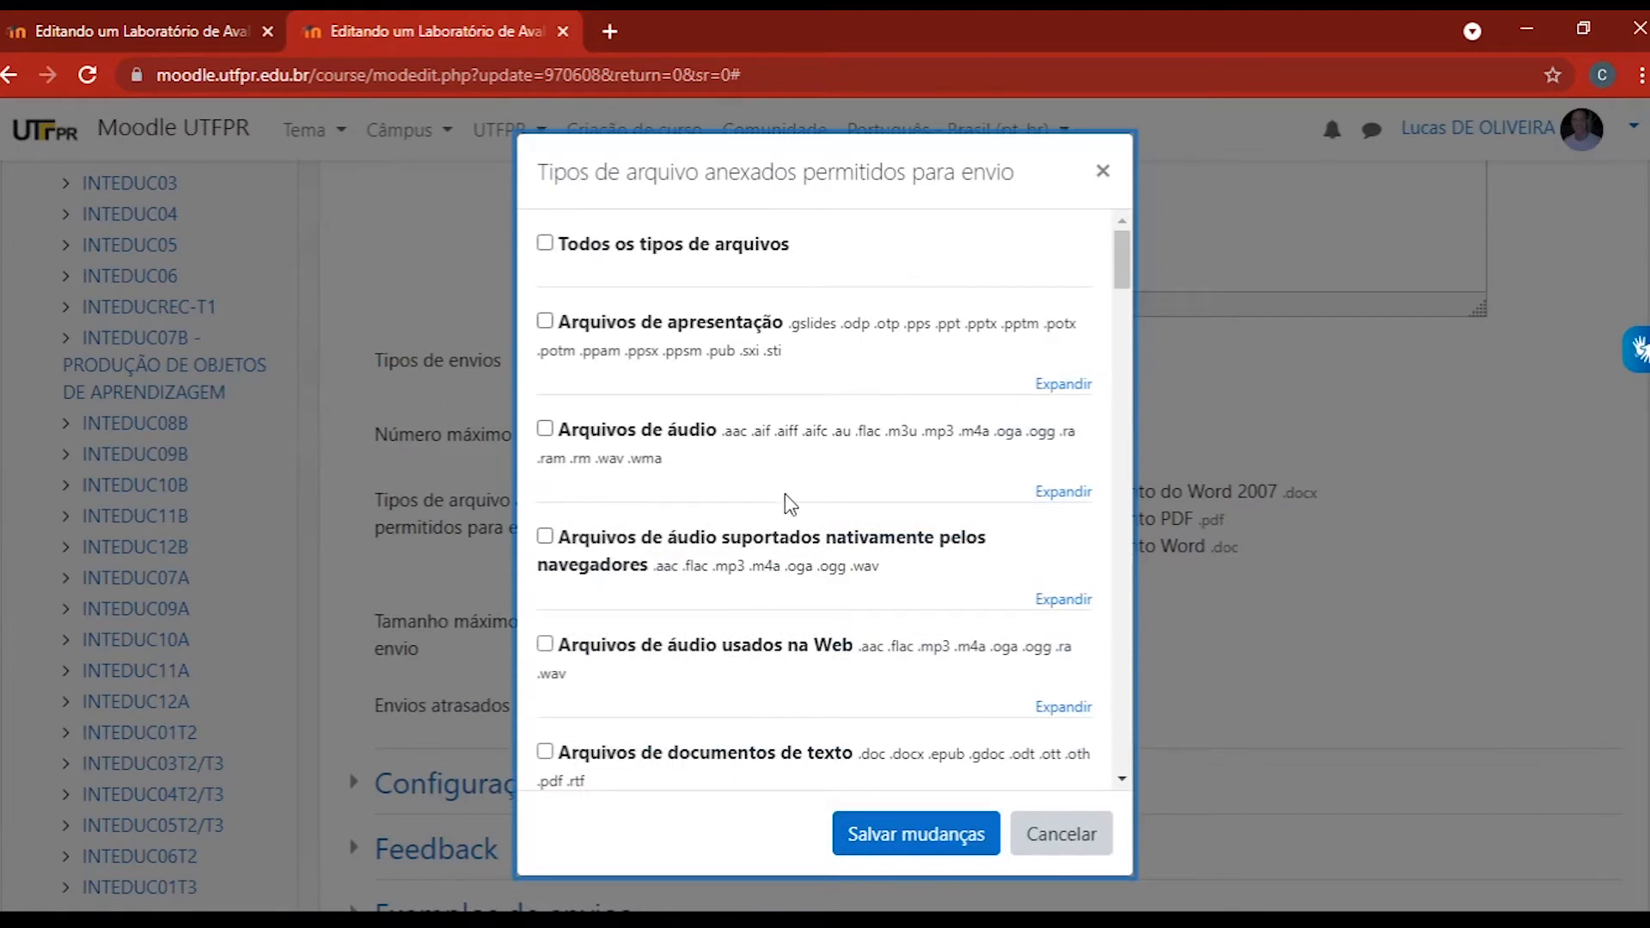
left_click_drag(1122, 259, 1126, 272)
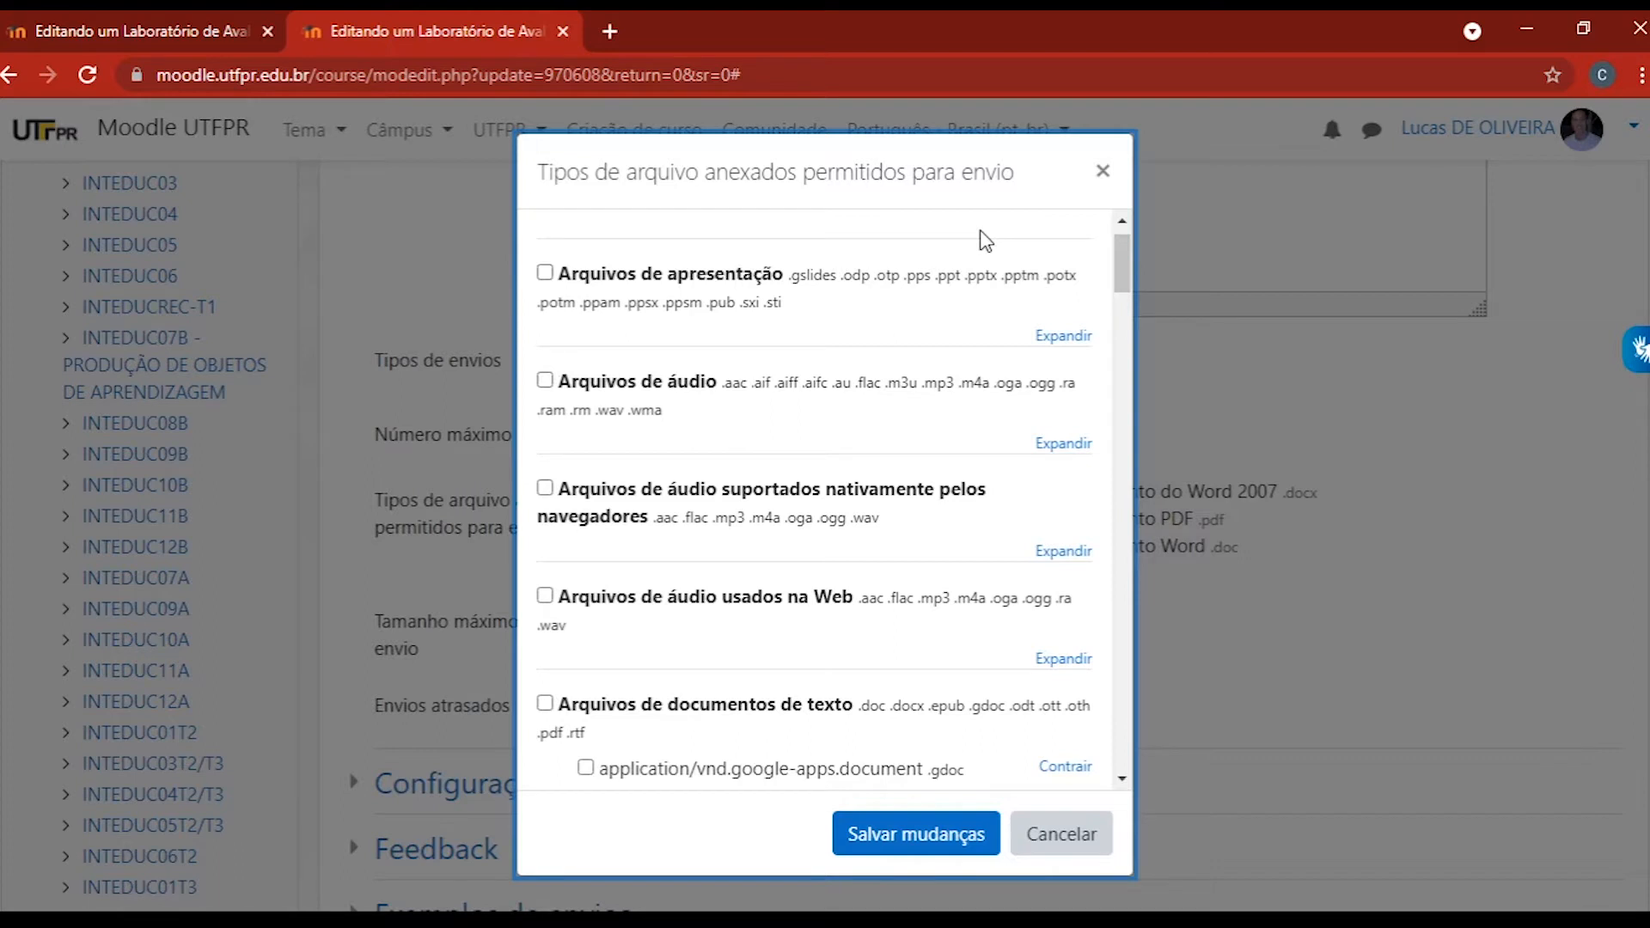
left_click_drag(1127, 273, 1124, 307)
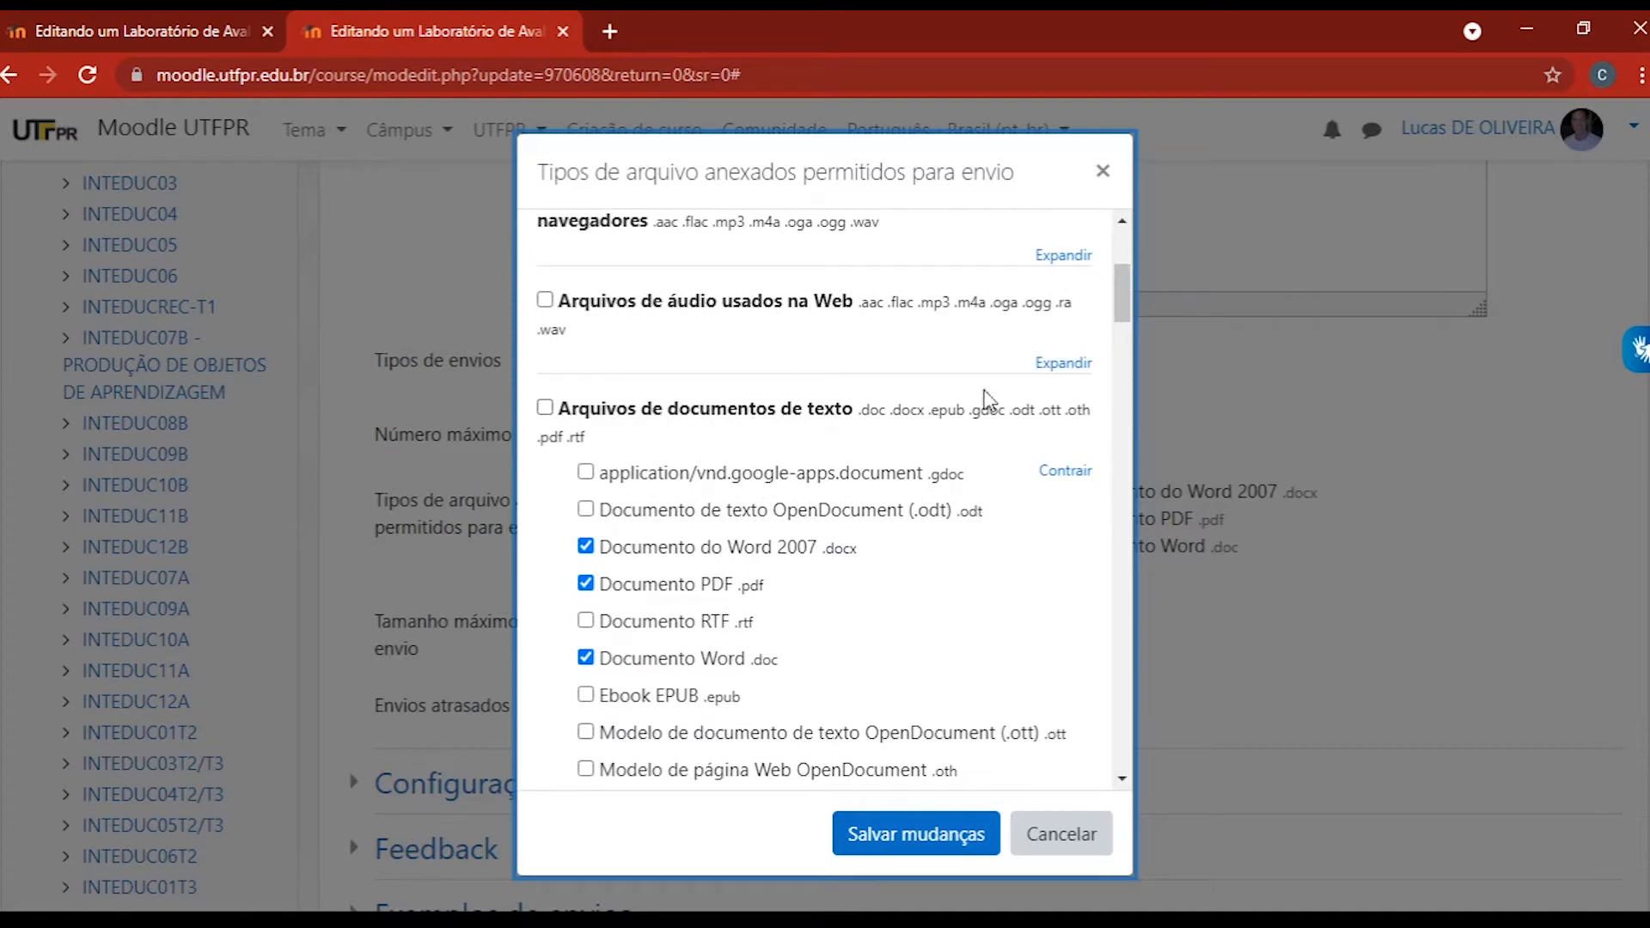
left_click_drag(1123, 305, 1122, 316)
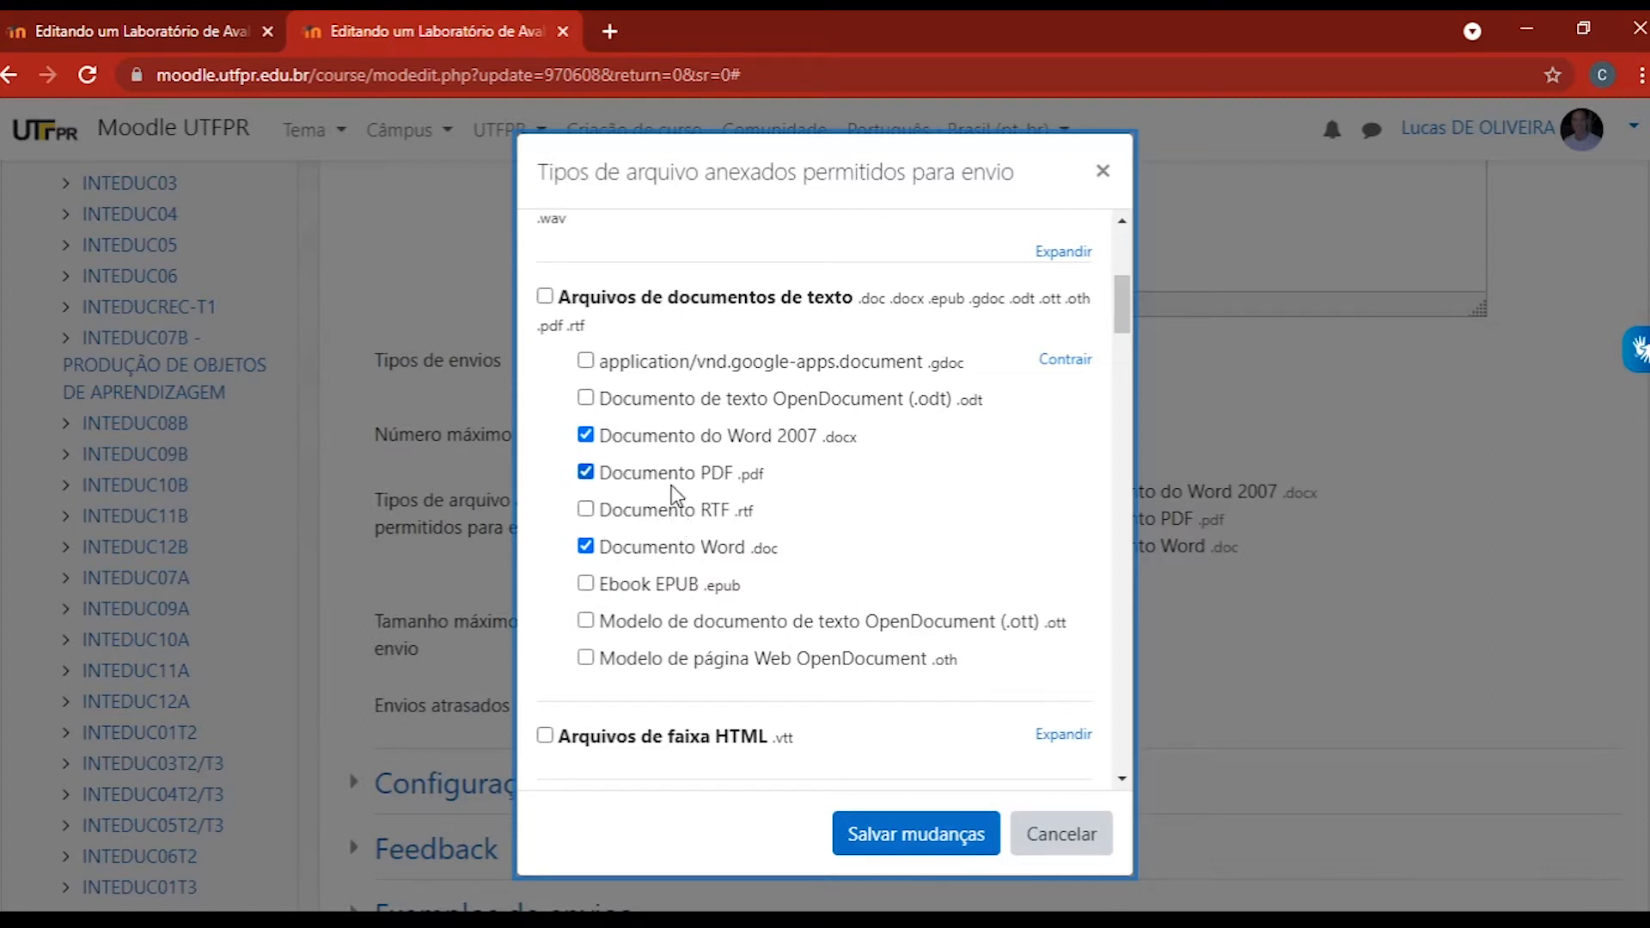
left_click_drag(1123, 334, 1125, 282)
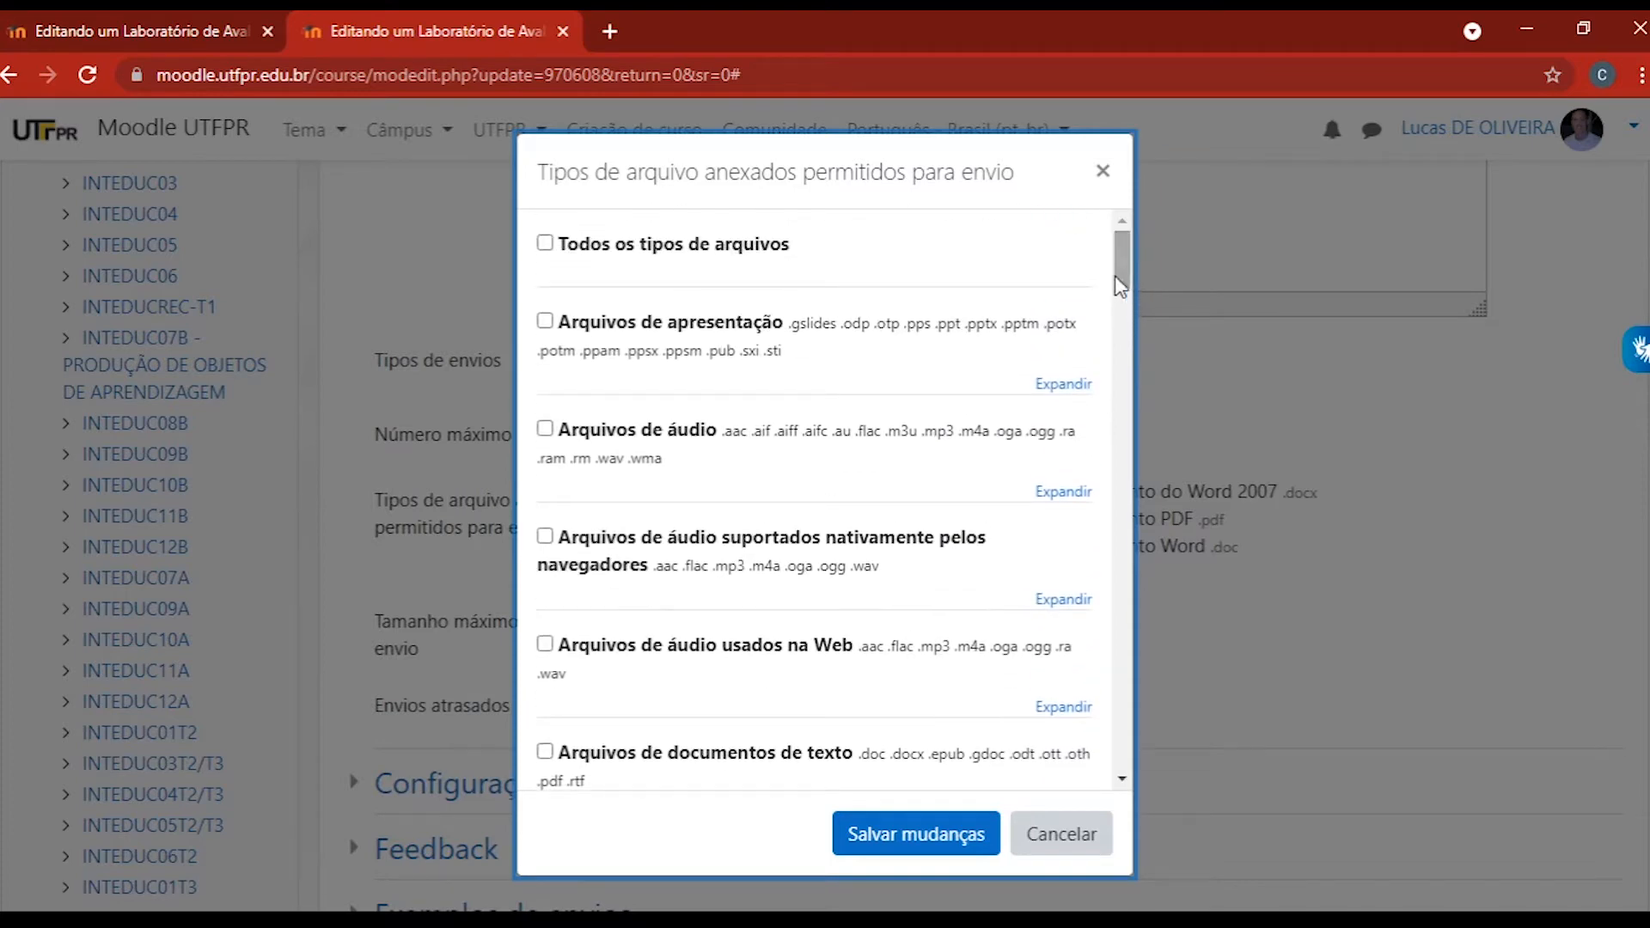
- Expand Arquivos de apresentação, look through its formats and the selected text document types, and close the chooser without saving
left_click(1063, 388)
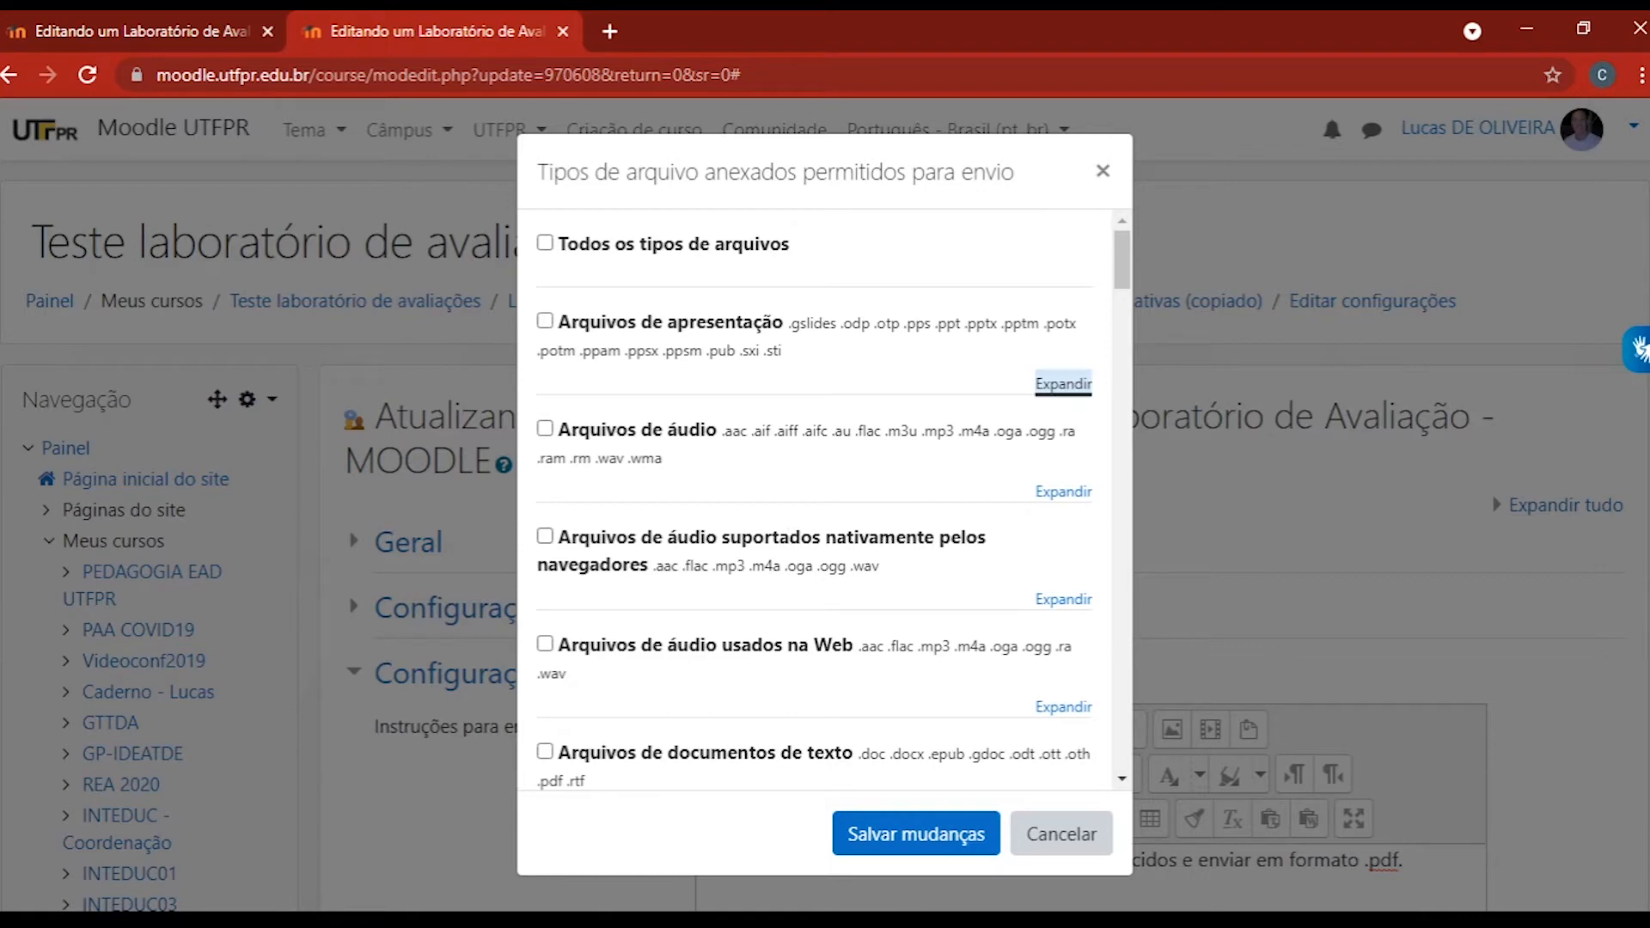
left_click(1063, 384)
left_click_drag(1121, 262, 1122, 266)
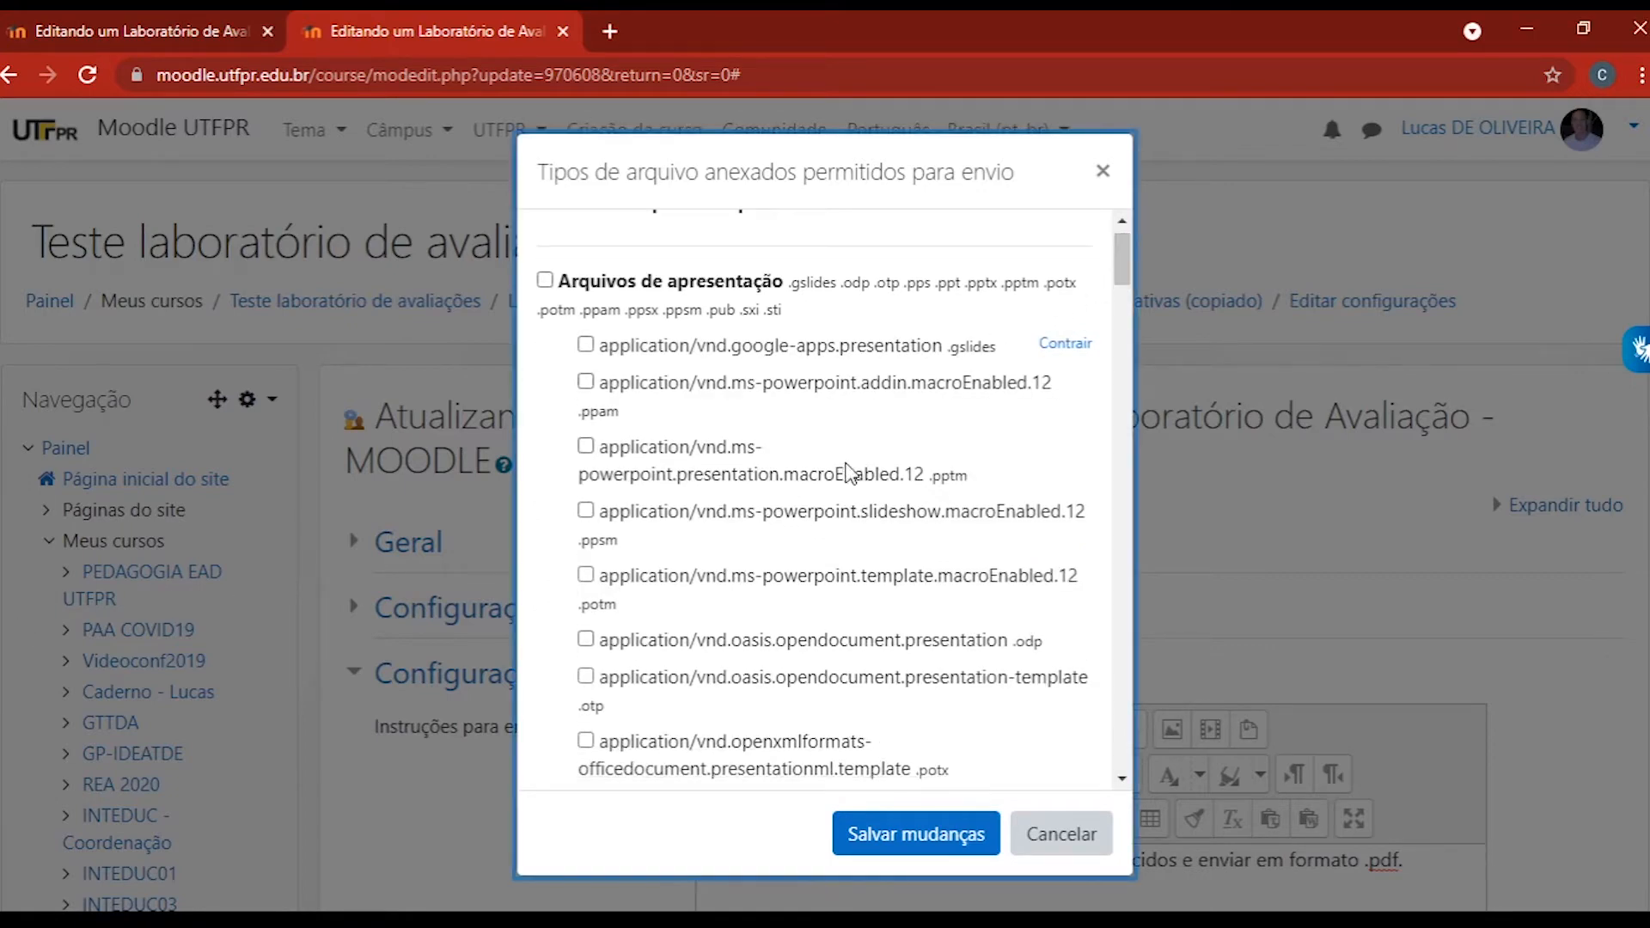
scroll(785, 538, "down", 5)
scroll(795, 567, "up", 5)
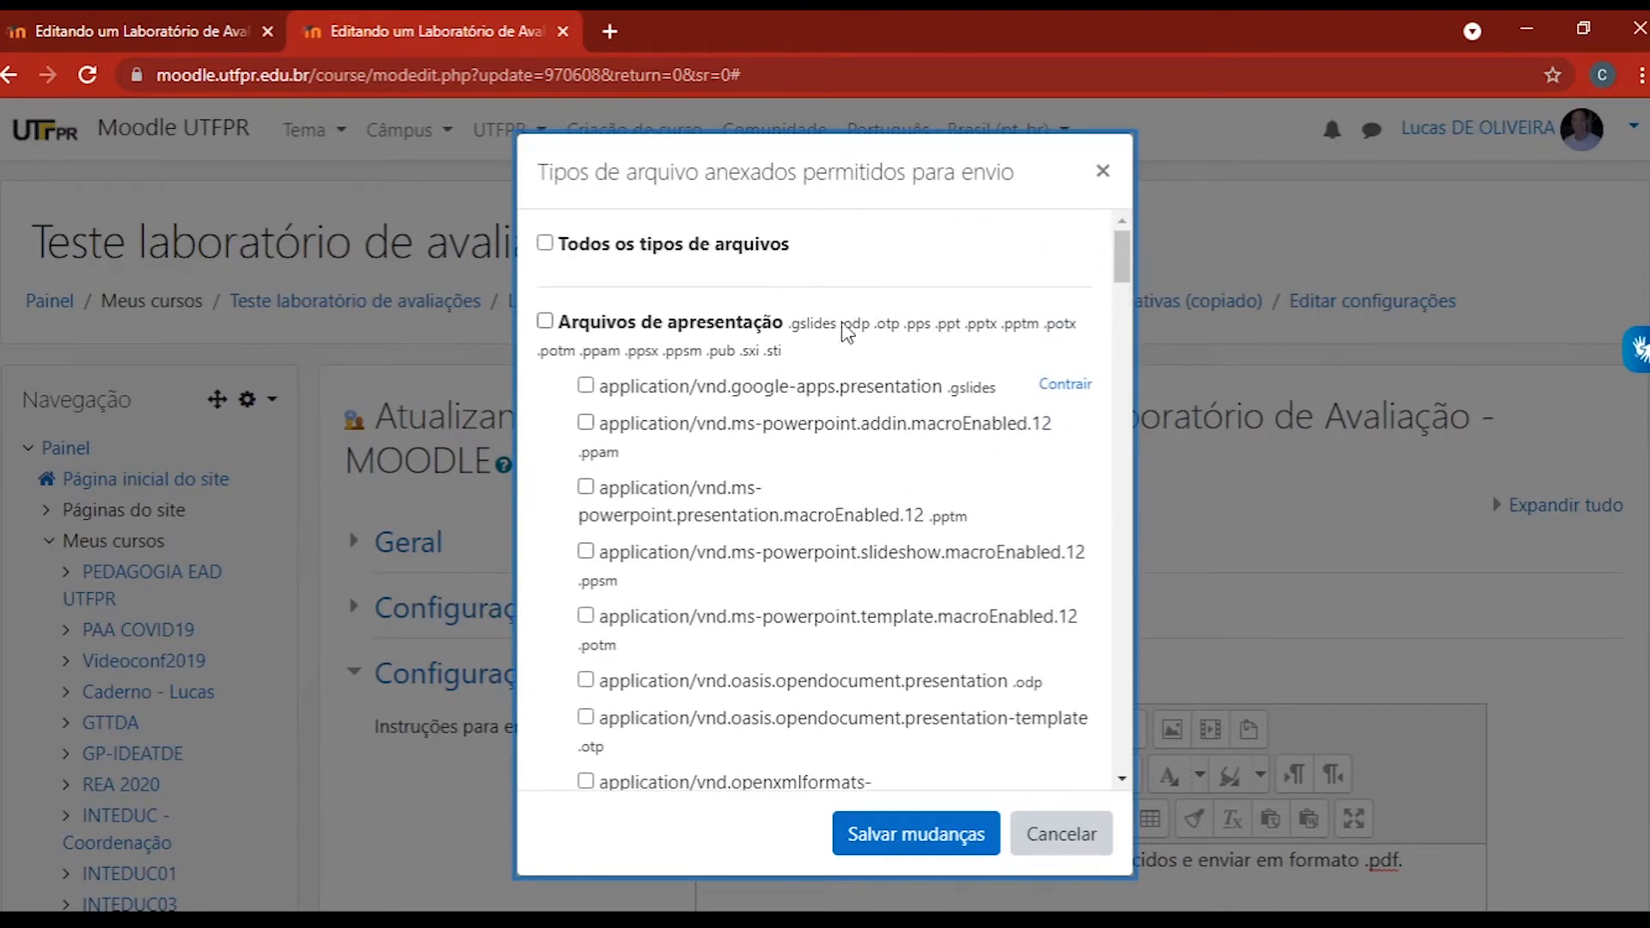
left_click_drag(1120, 258, 1126, 344)
scroll(1126, 343, "down", 2)
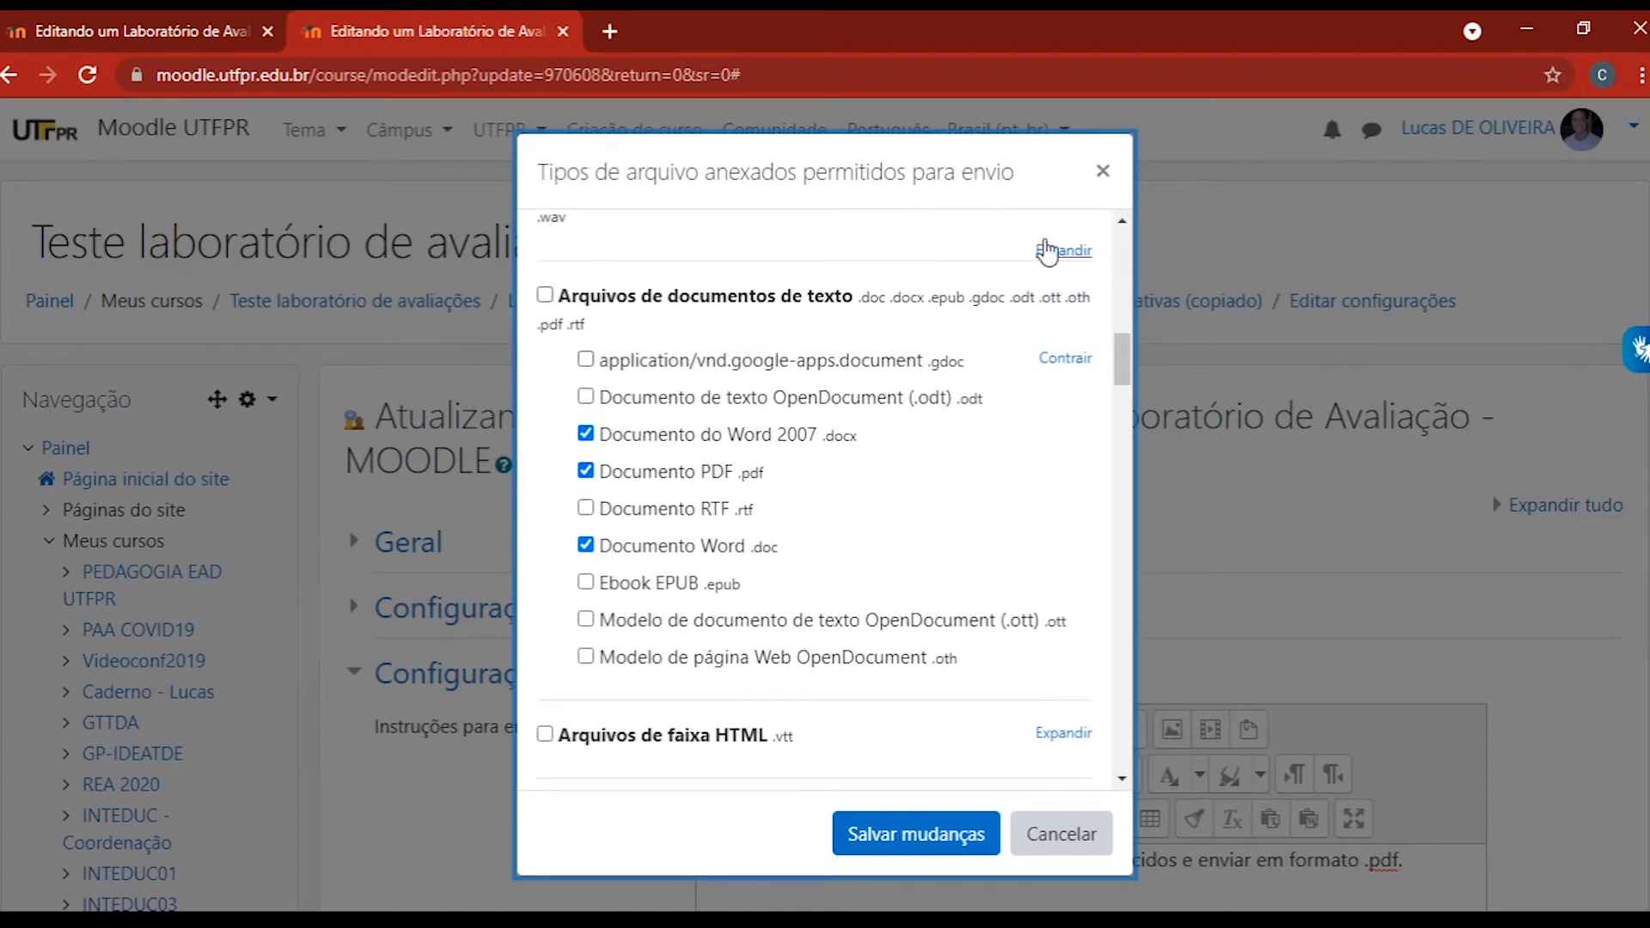
left_click(1106, 175)
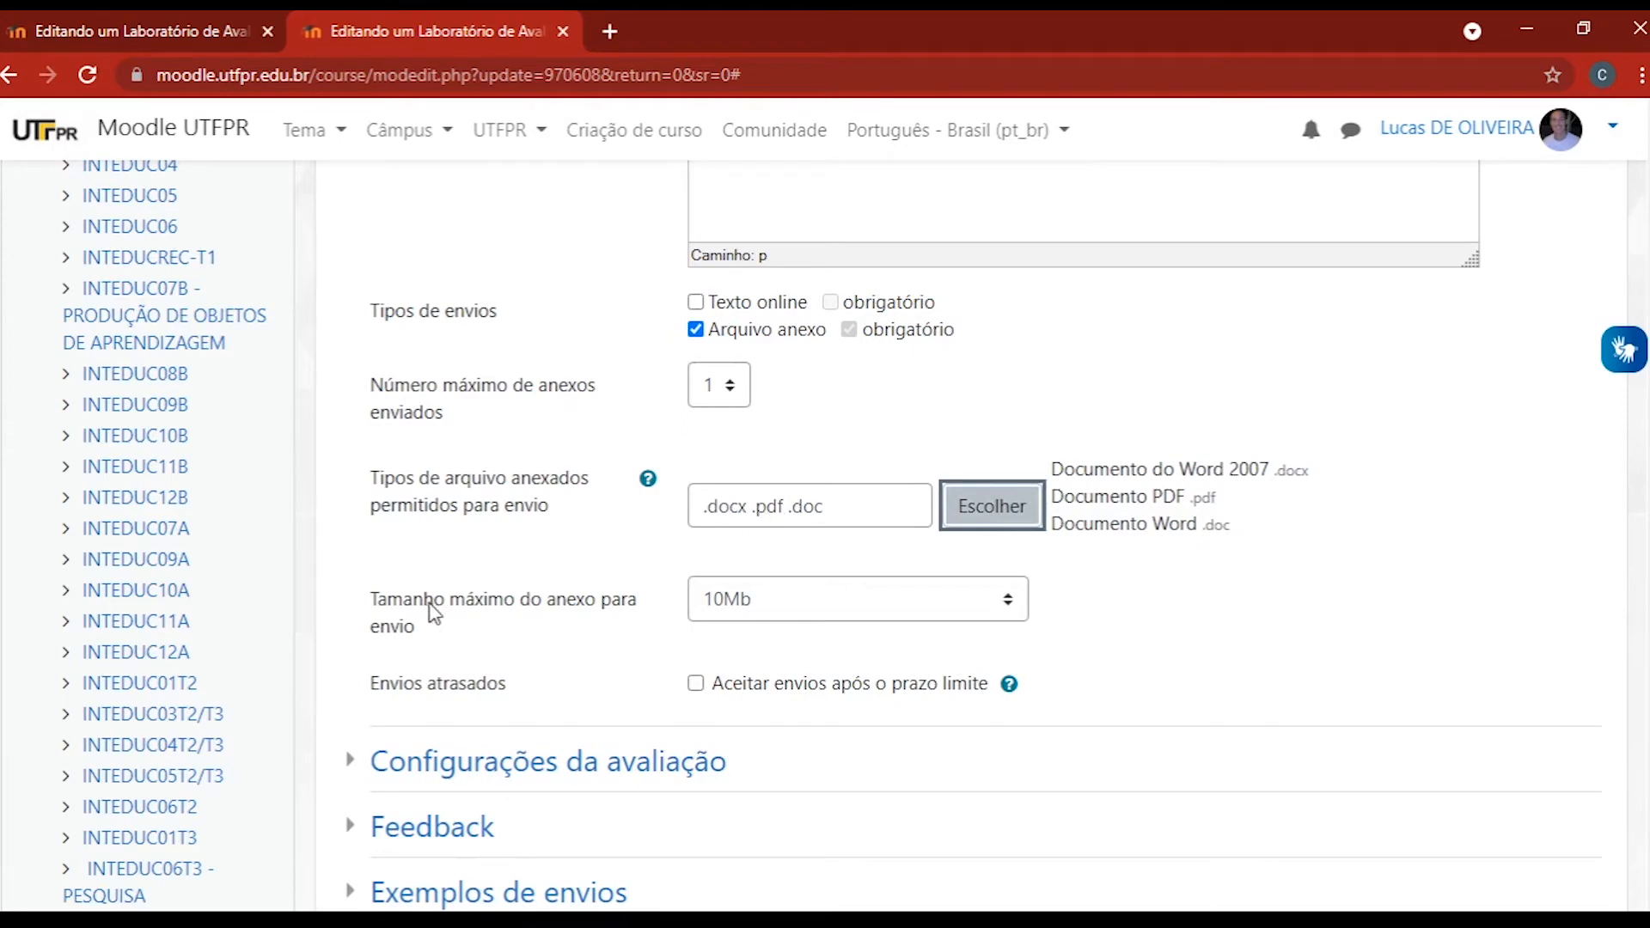
- Review the Tamanho máximo do anexo para envio and Envios atrasados settings
left_click_drag(375, 602, 778, 598)
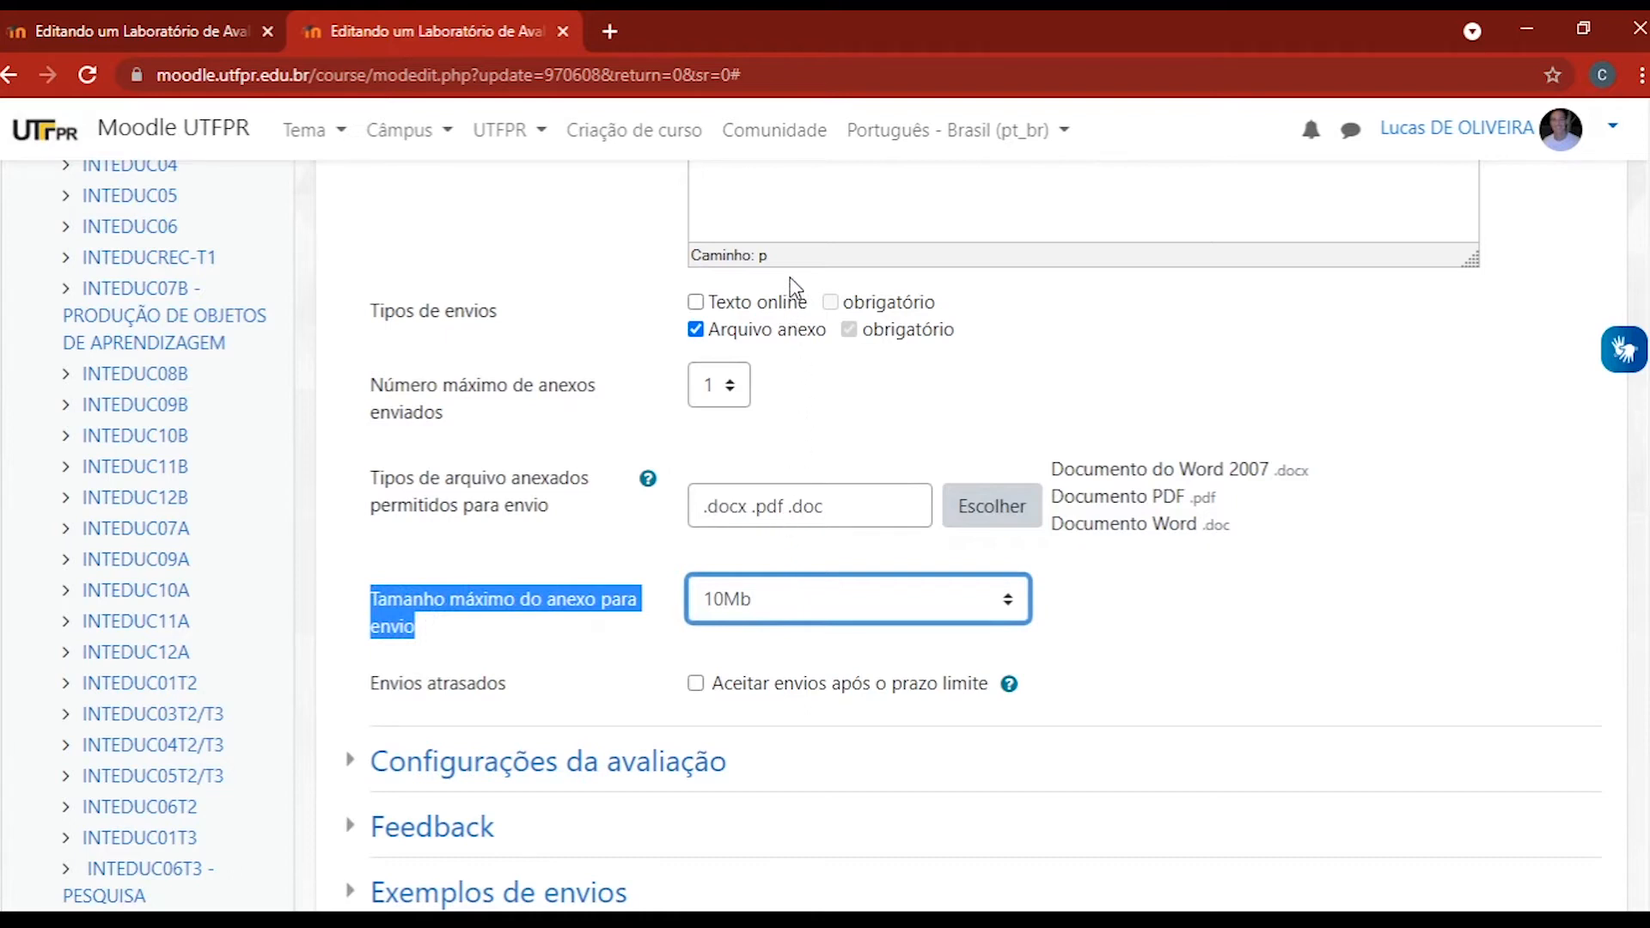
left_click(1143, 332)
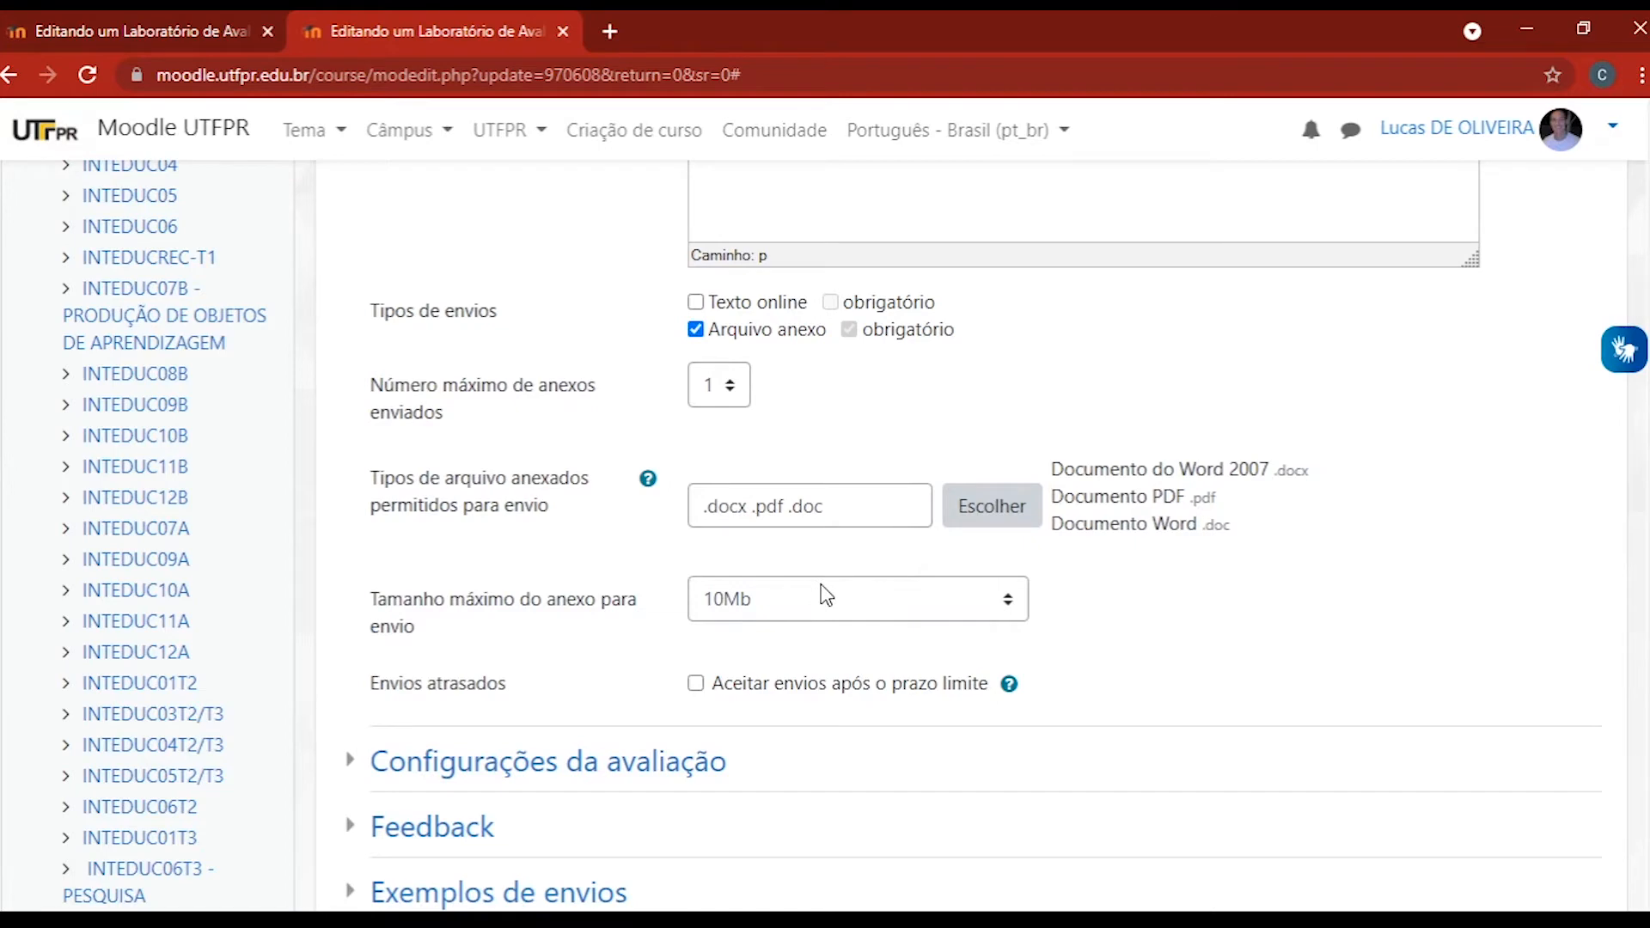
scroll(972, 533, "down", 1)
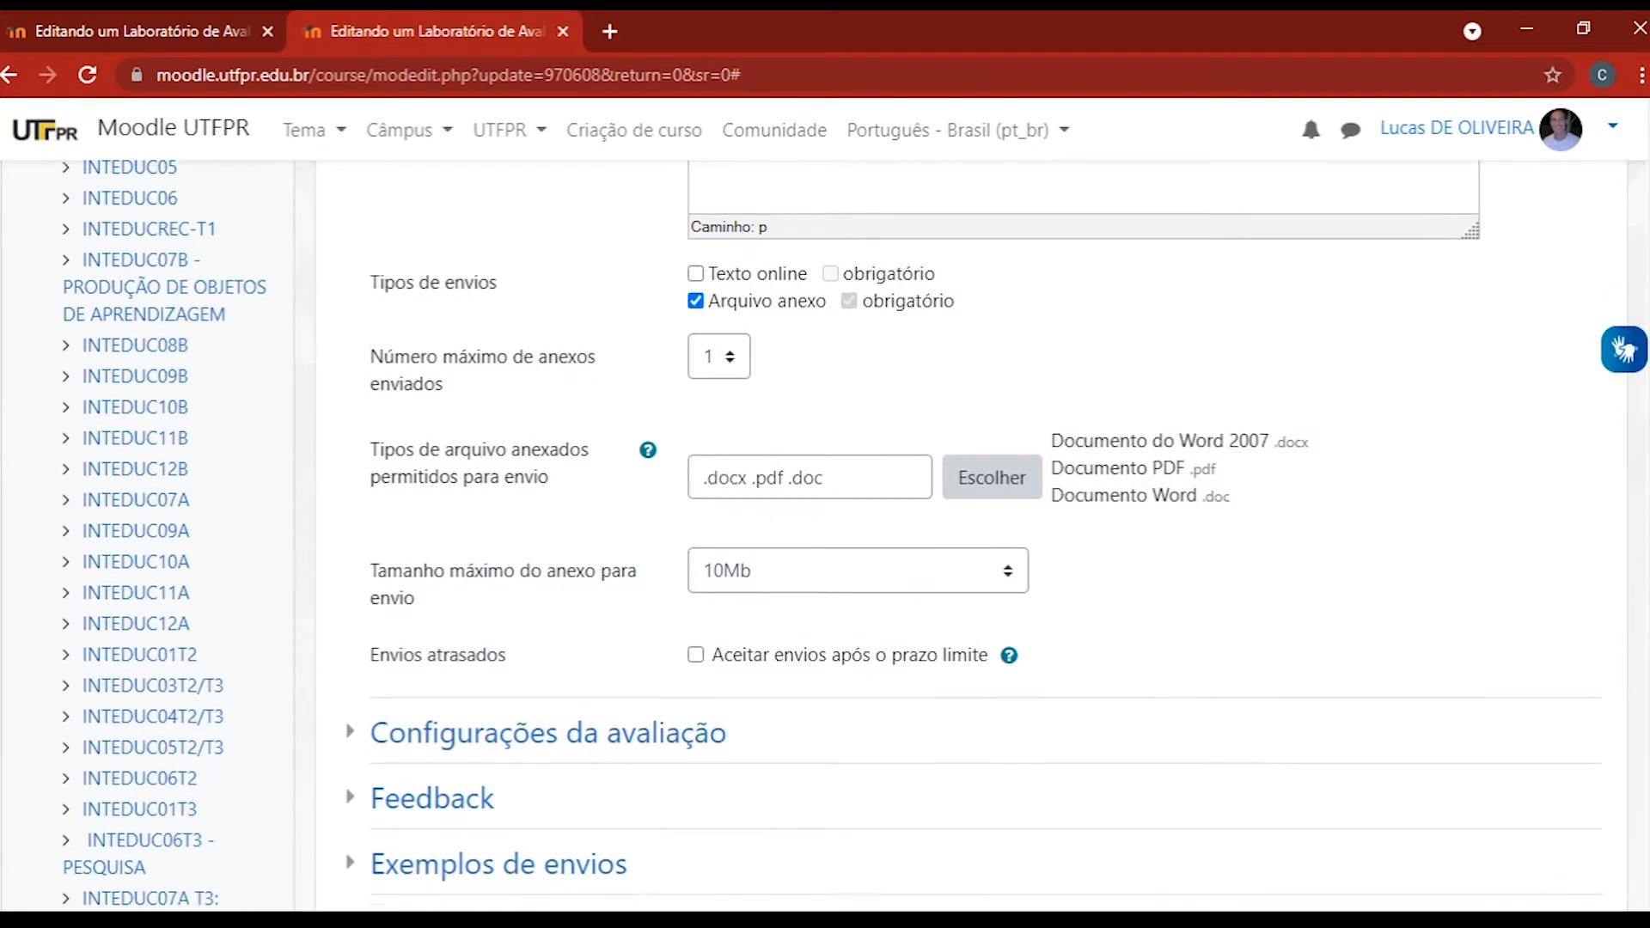
- Collapse Configurações de envio, expand Configurações da avaliação, and read the Instruções para avaliação text
scroll(971, 532, "up", 6)
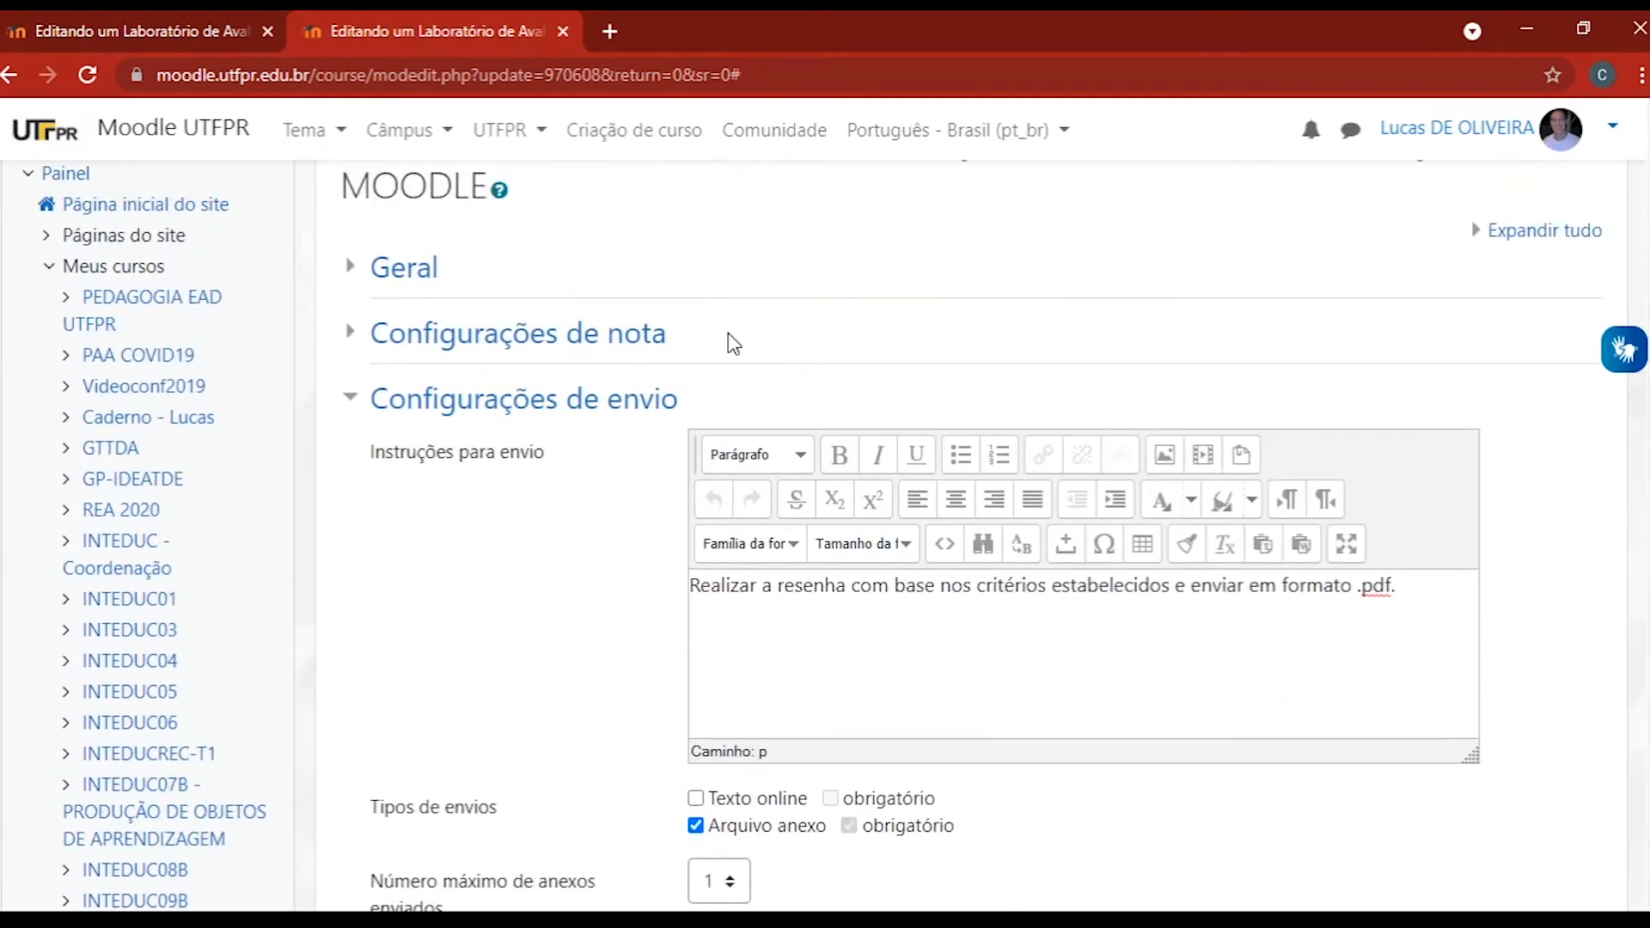
left_click(352, 404)
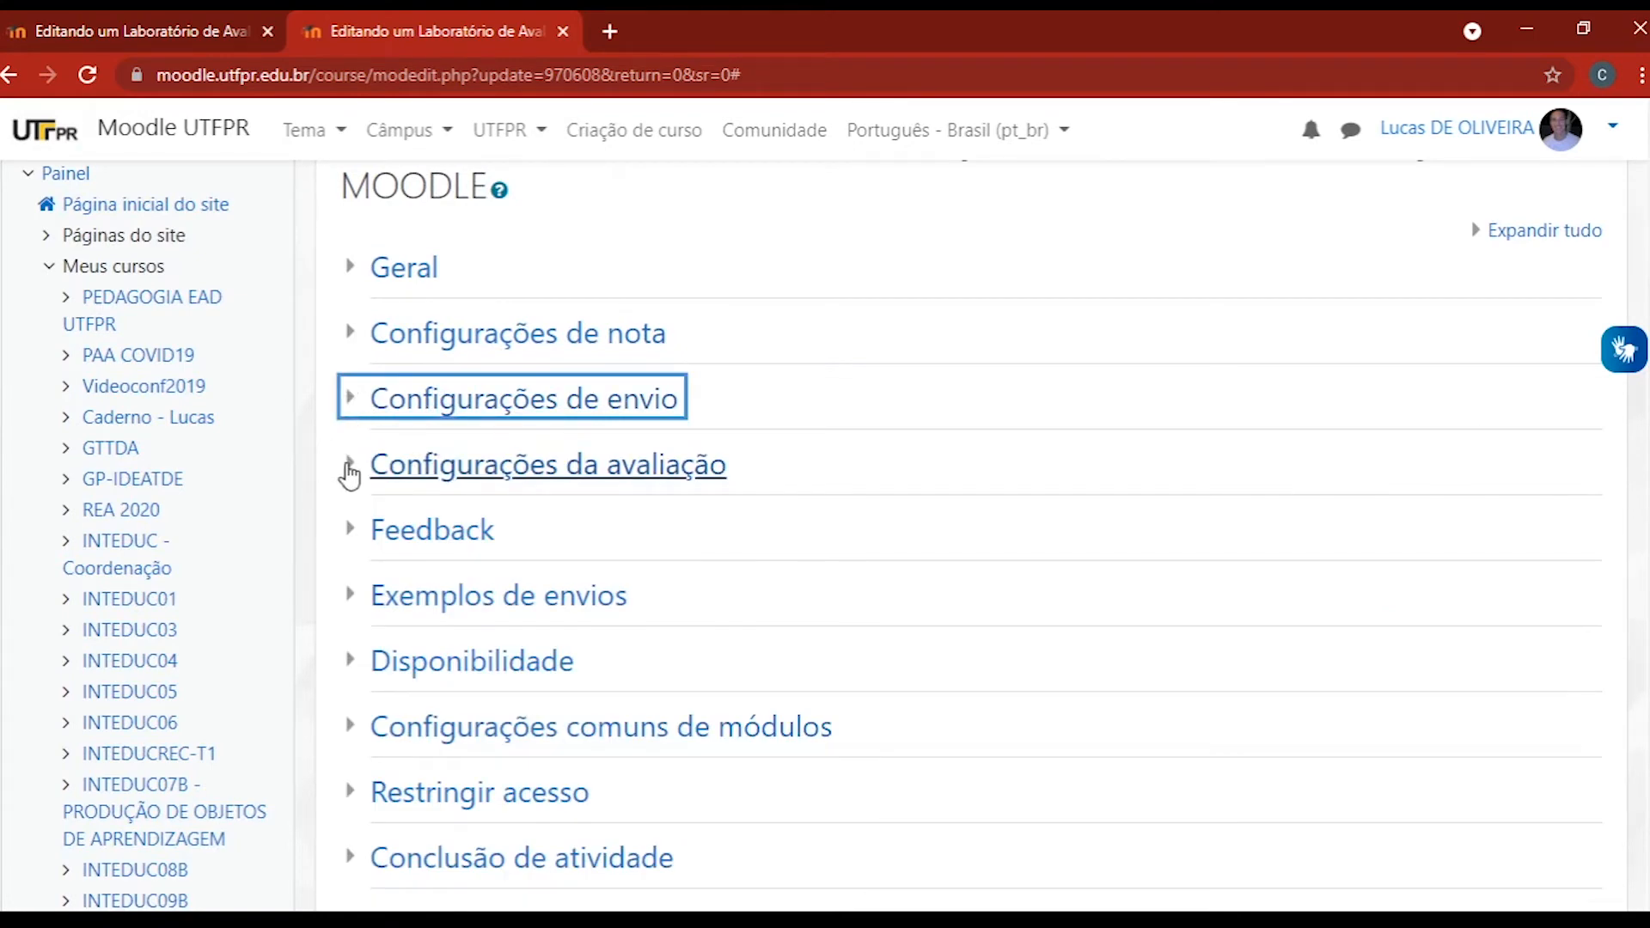
left_click(348, 471)
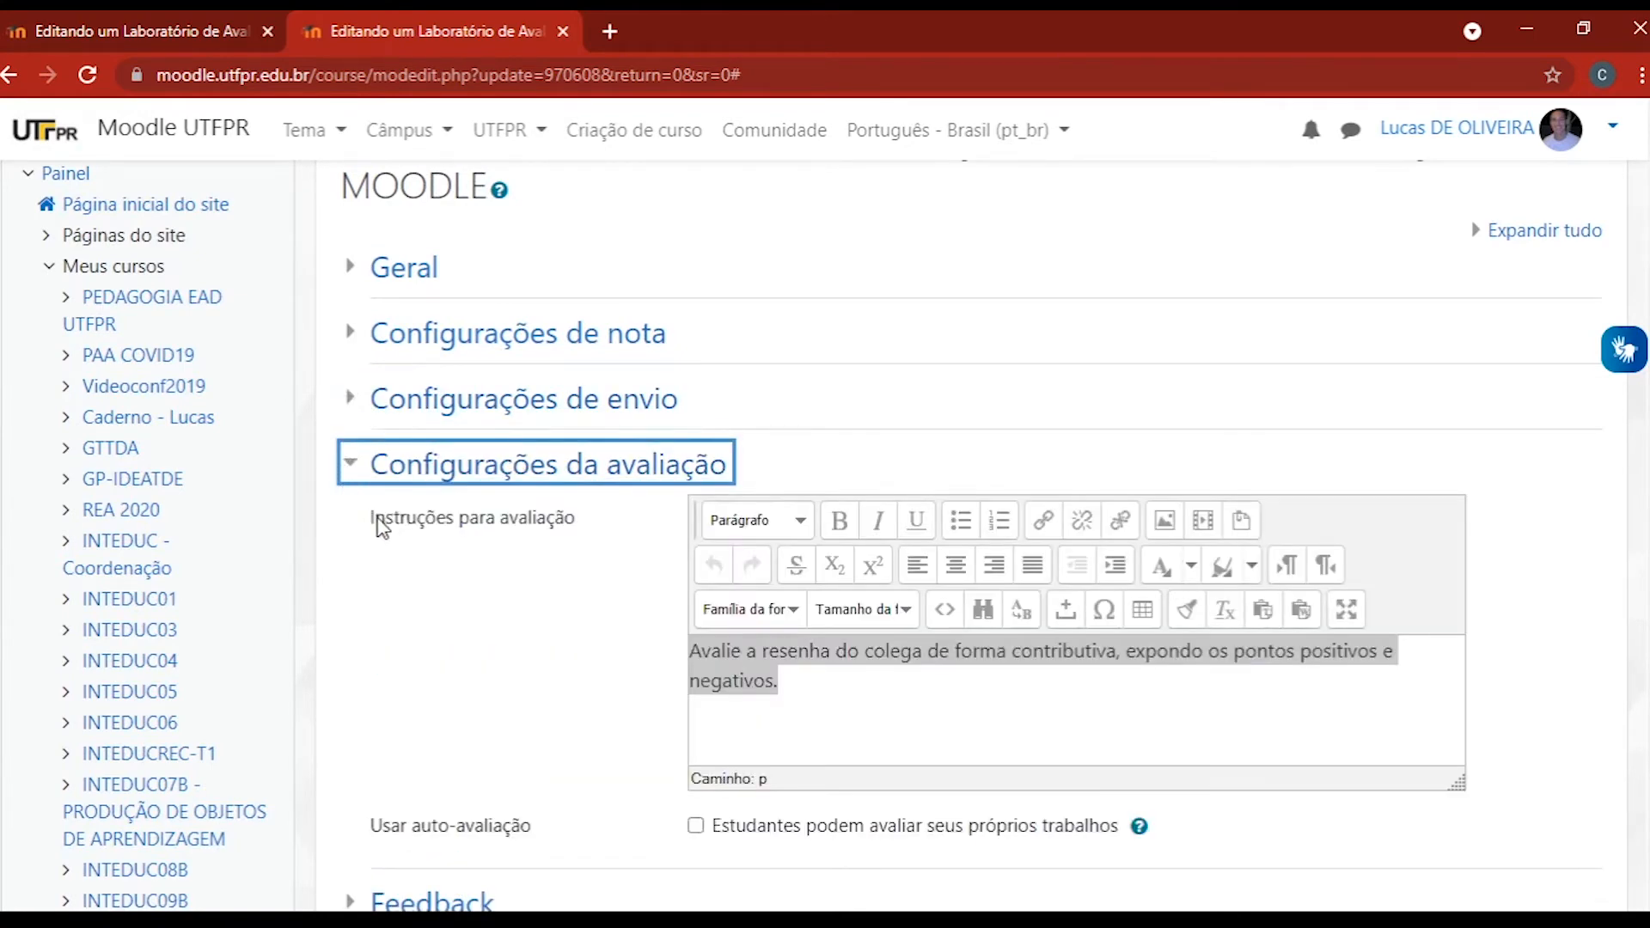
left_click_drag(371, 524, 567, 537)
triple_click(746, 667)
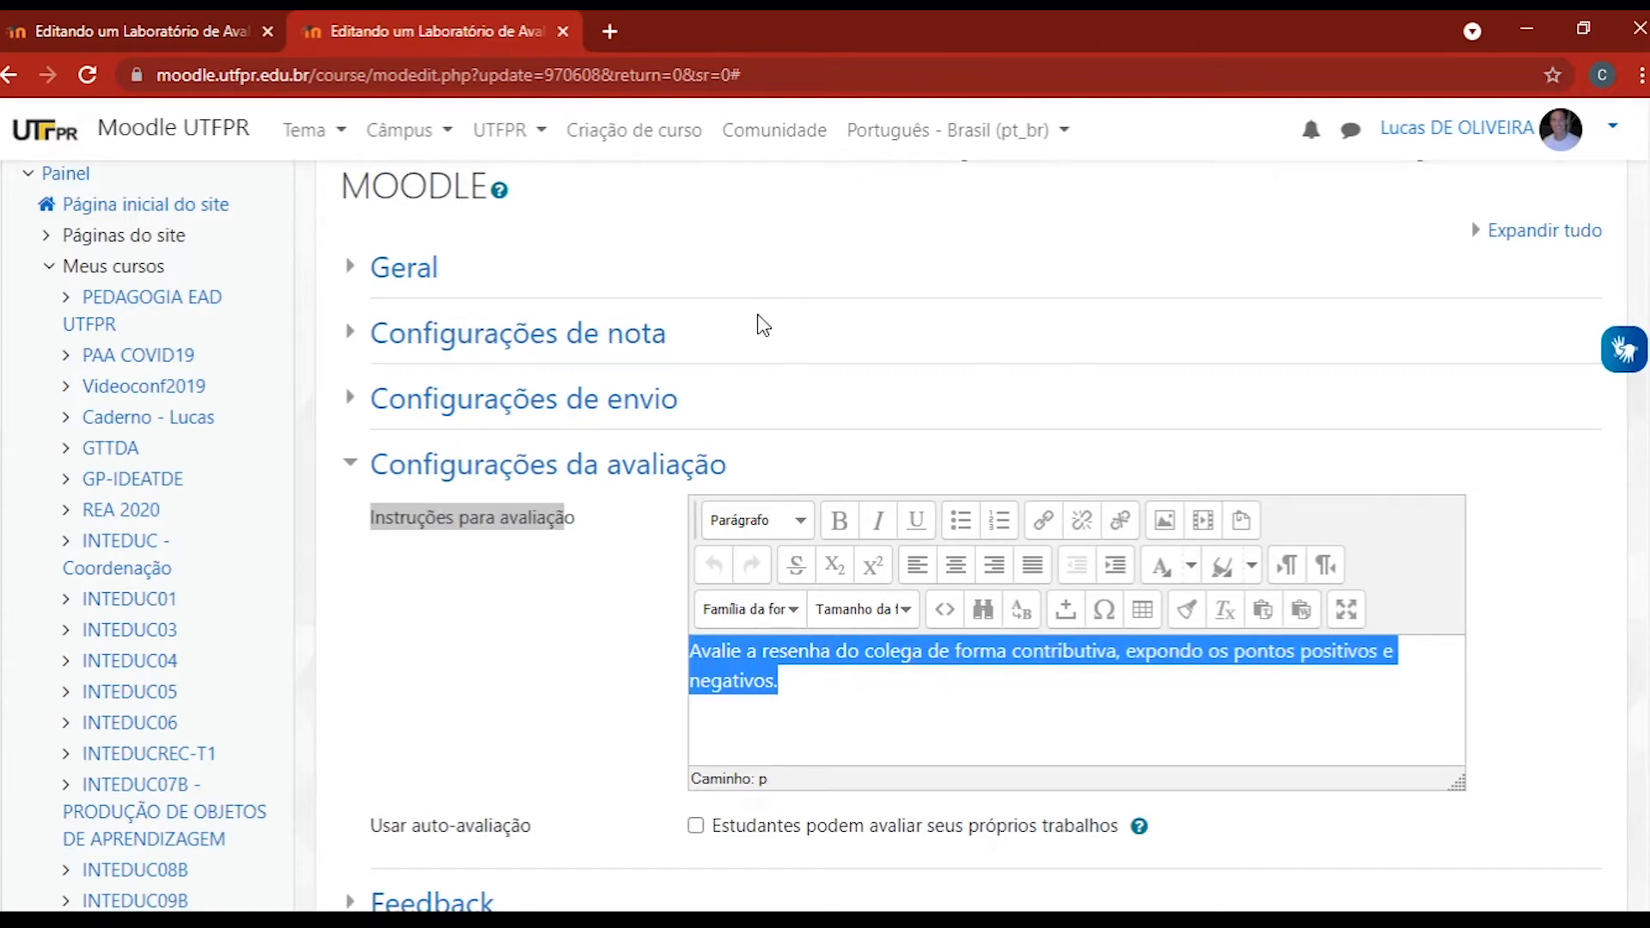
left_click(514, 541)
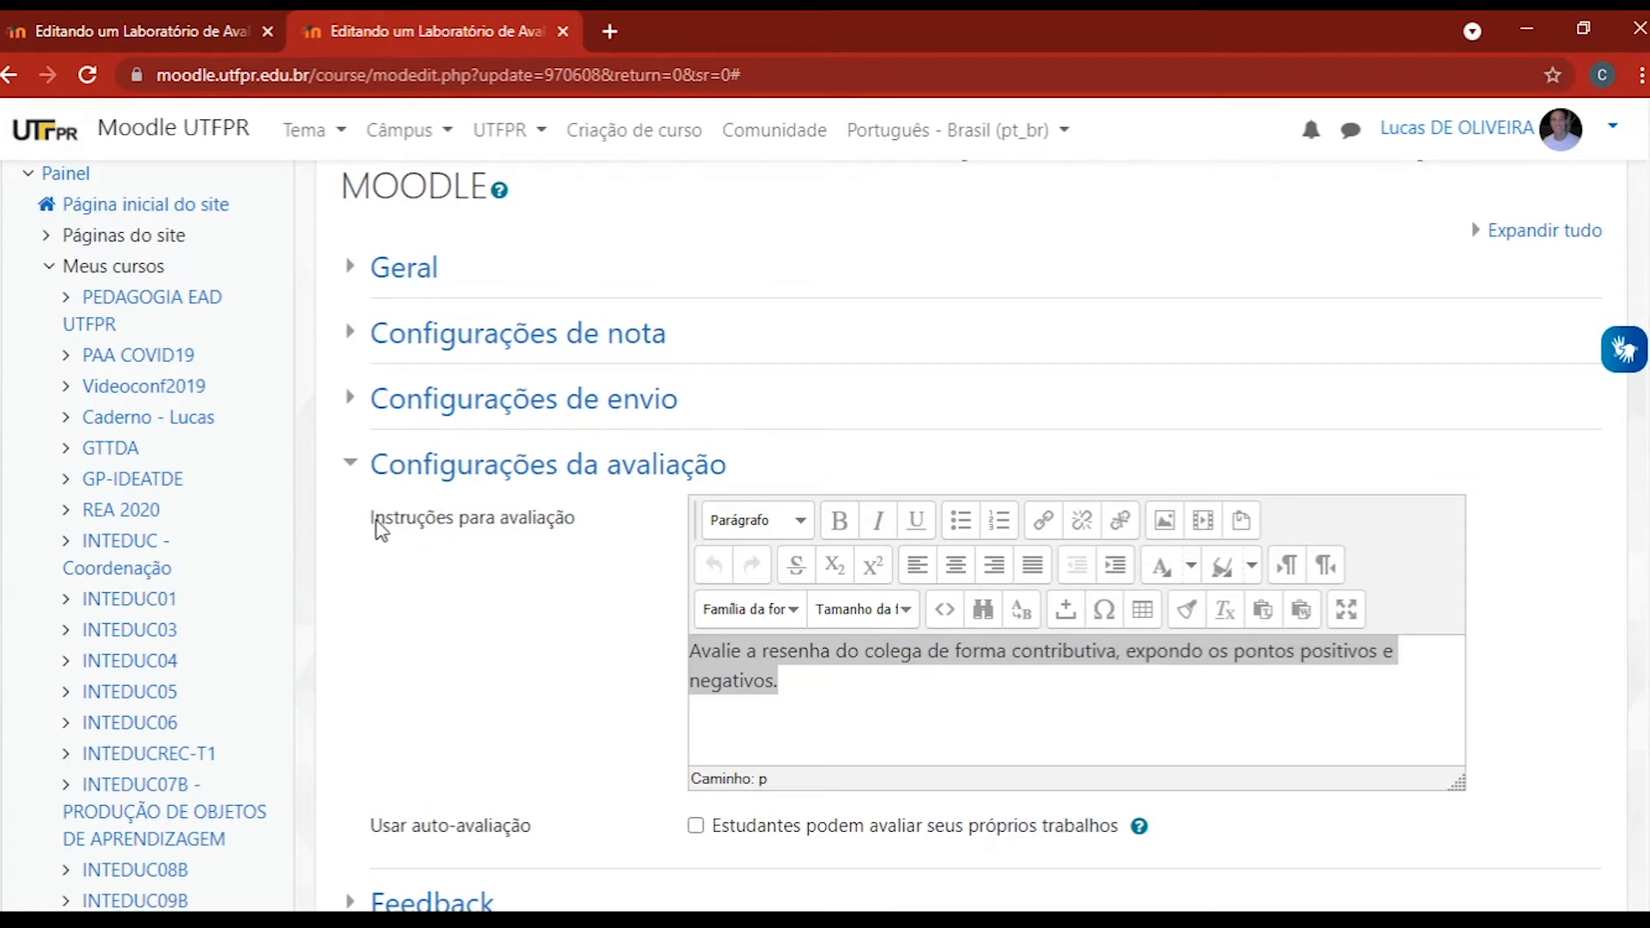
left_click_drag(376, 522, 576, 528)
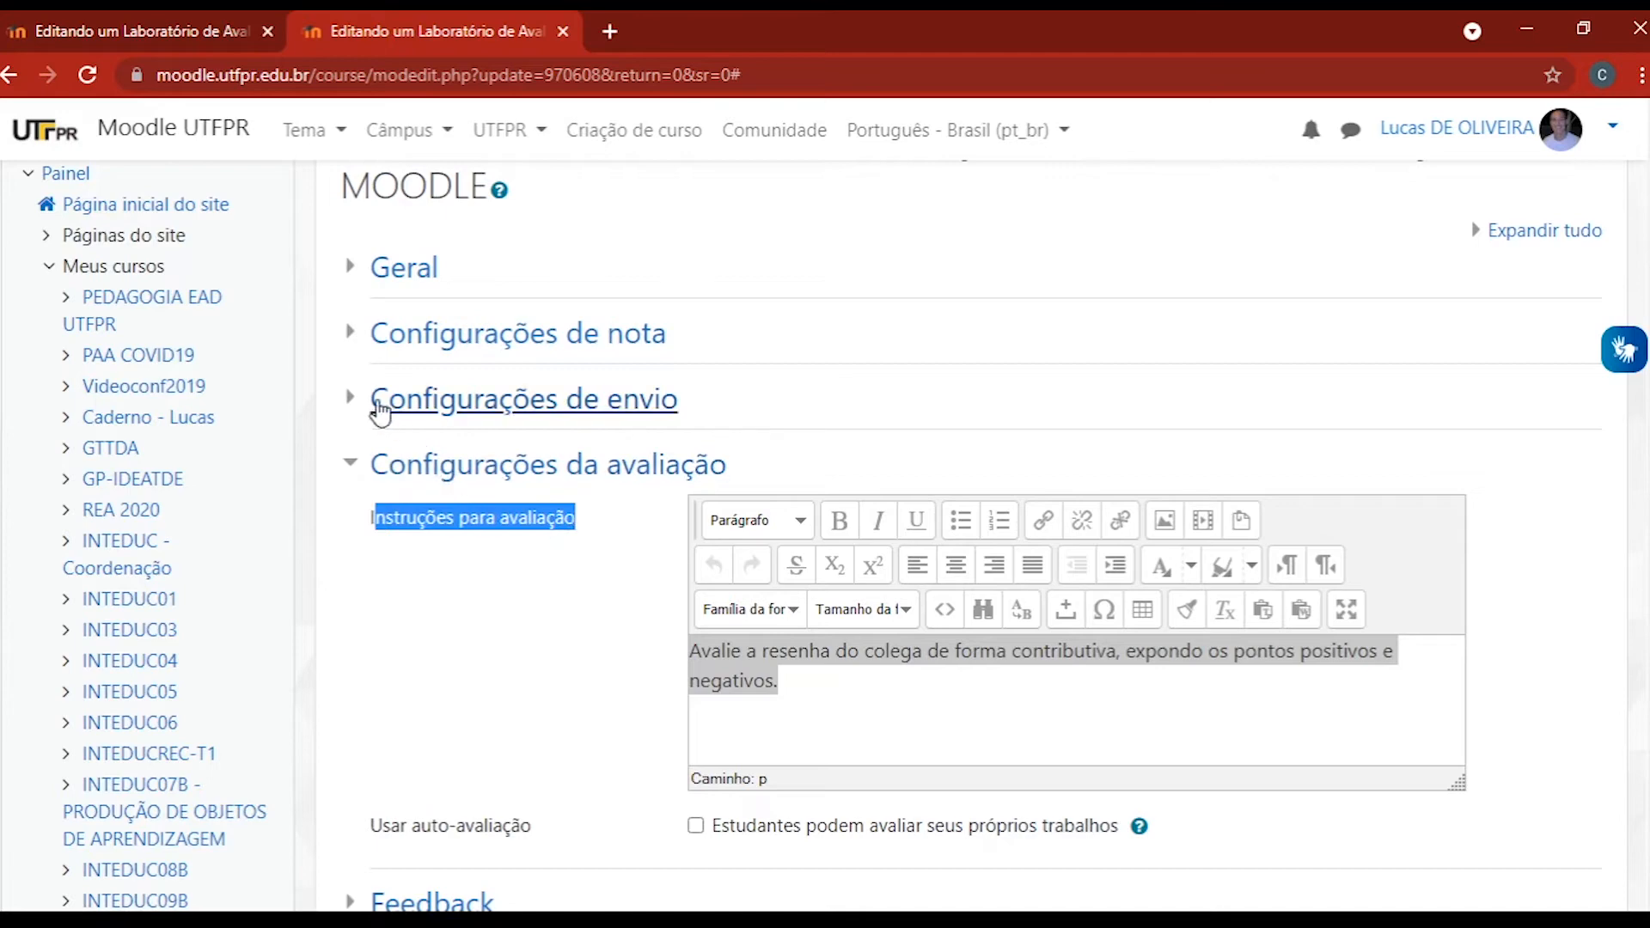
- Briefly reopen Configurações de envio to compare its Instruções para envio with Instruções para avaliação, and examine the Usar auto-avaliação setting
left_click(360, 402)
left_click_drag(371, 451, 554, 452)
left_click(345, 397)
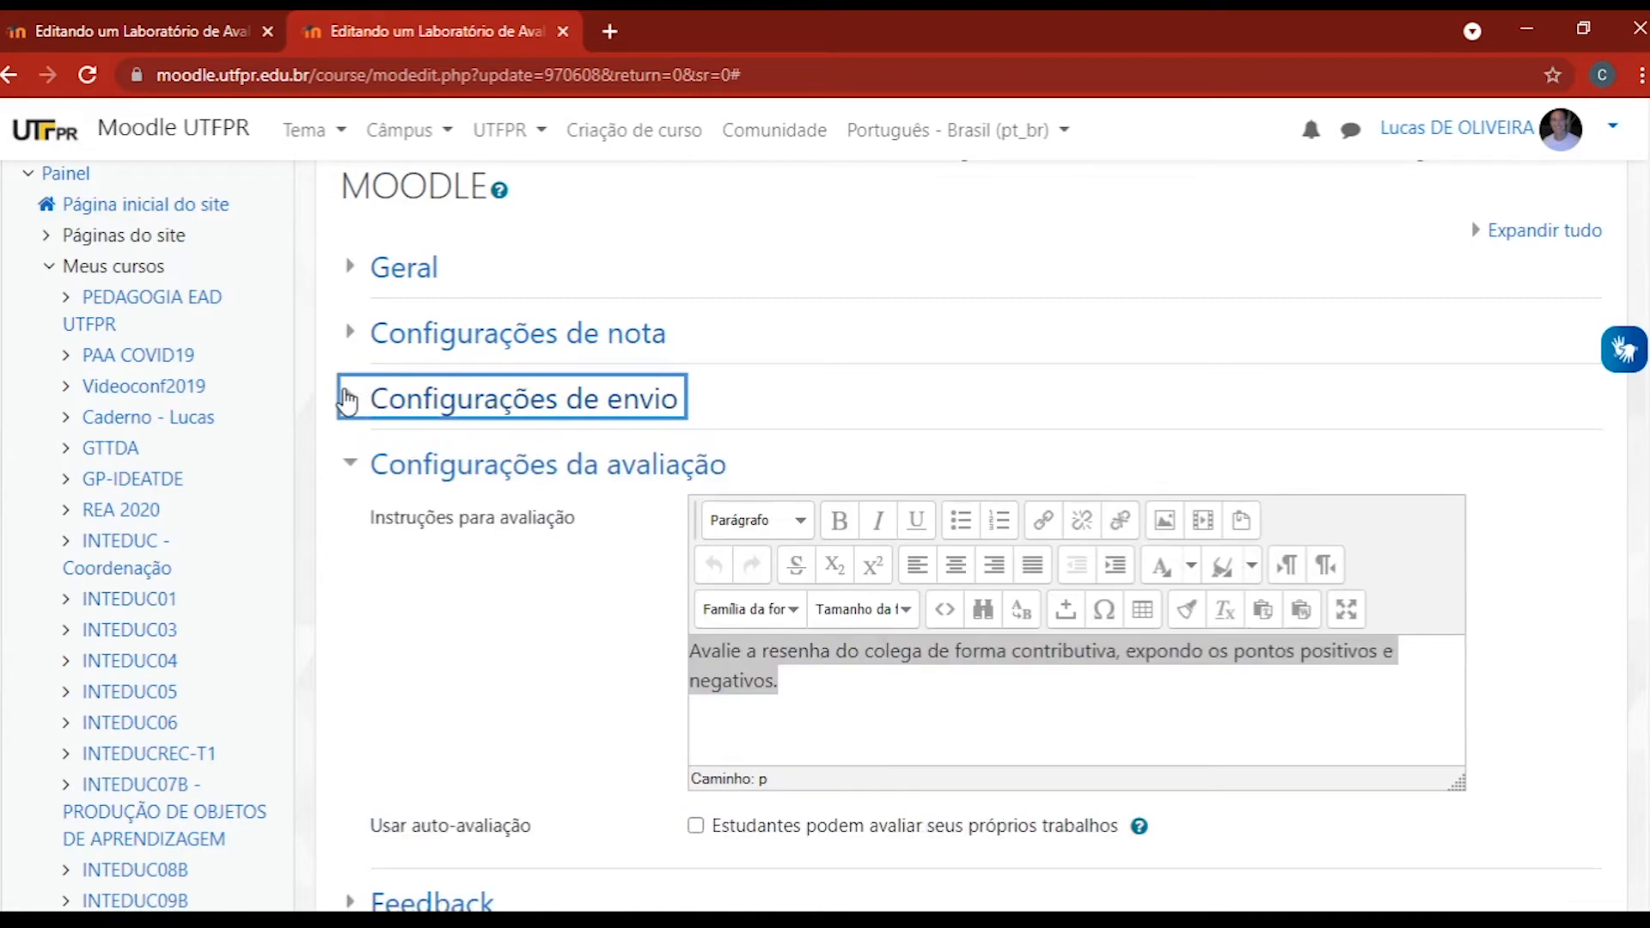
left_click_drag(371, 516, 590, 545)
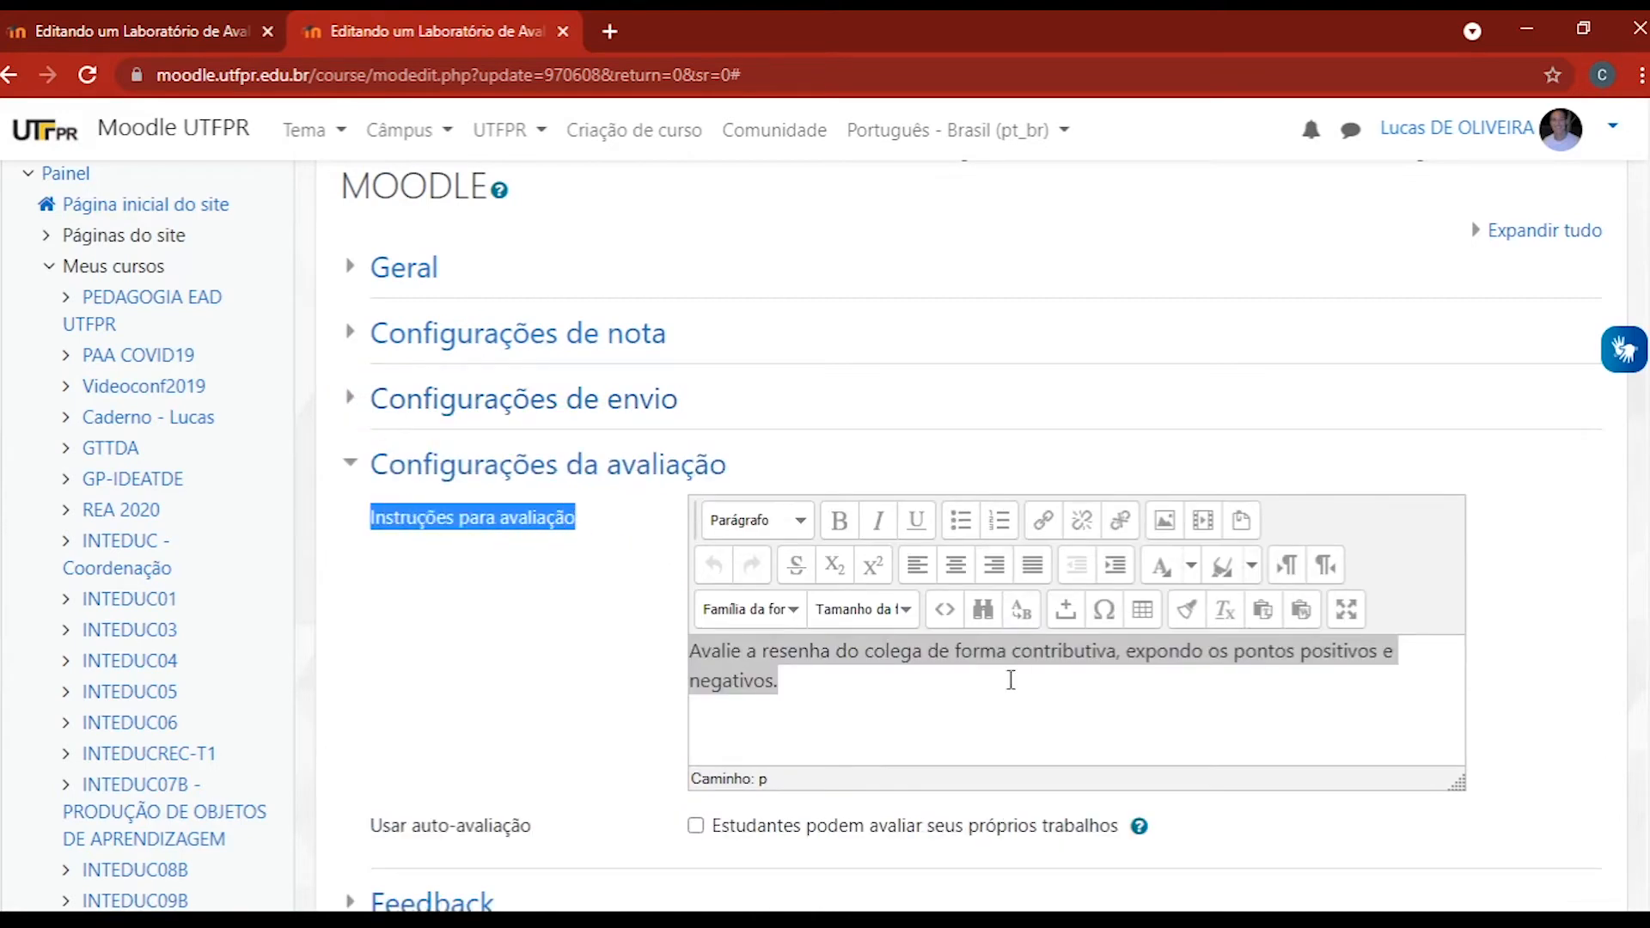
left_click(1021, 680)
scroll(1050, 462, "down", 3)
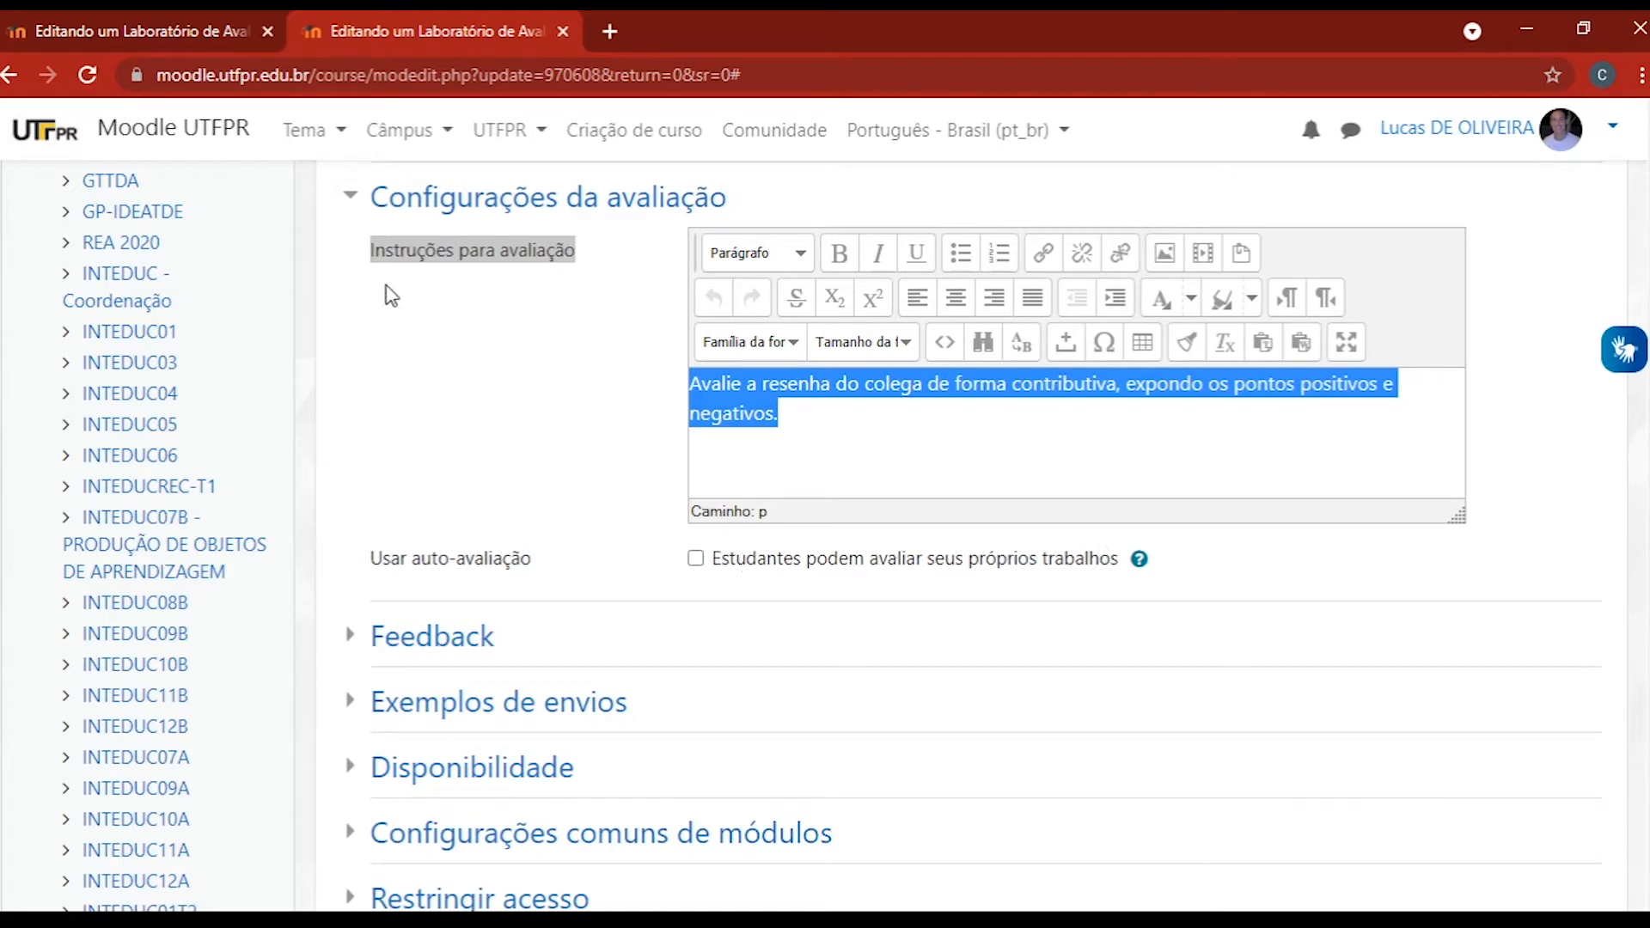
- Collapse Configurações da avaliação, expand Feedback, and examine the Modo de feedback geral options
left_click(349, 196)
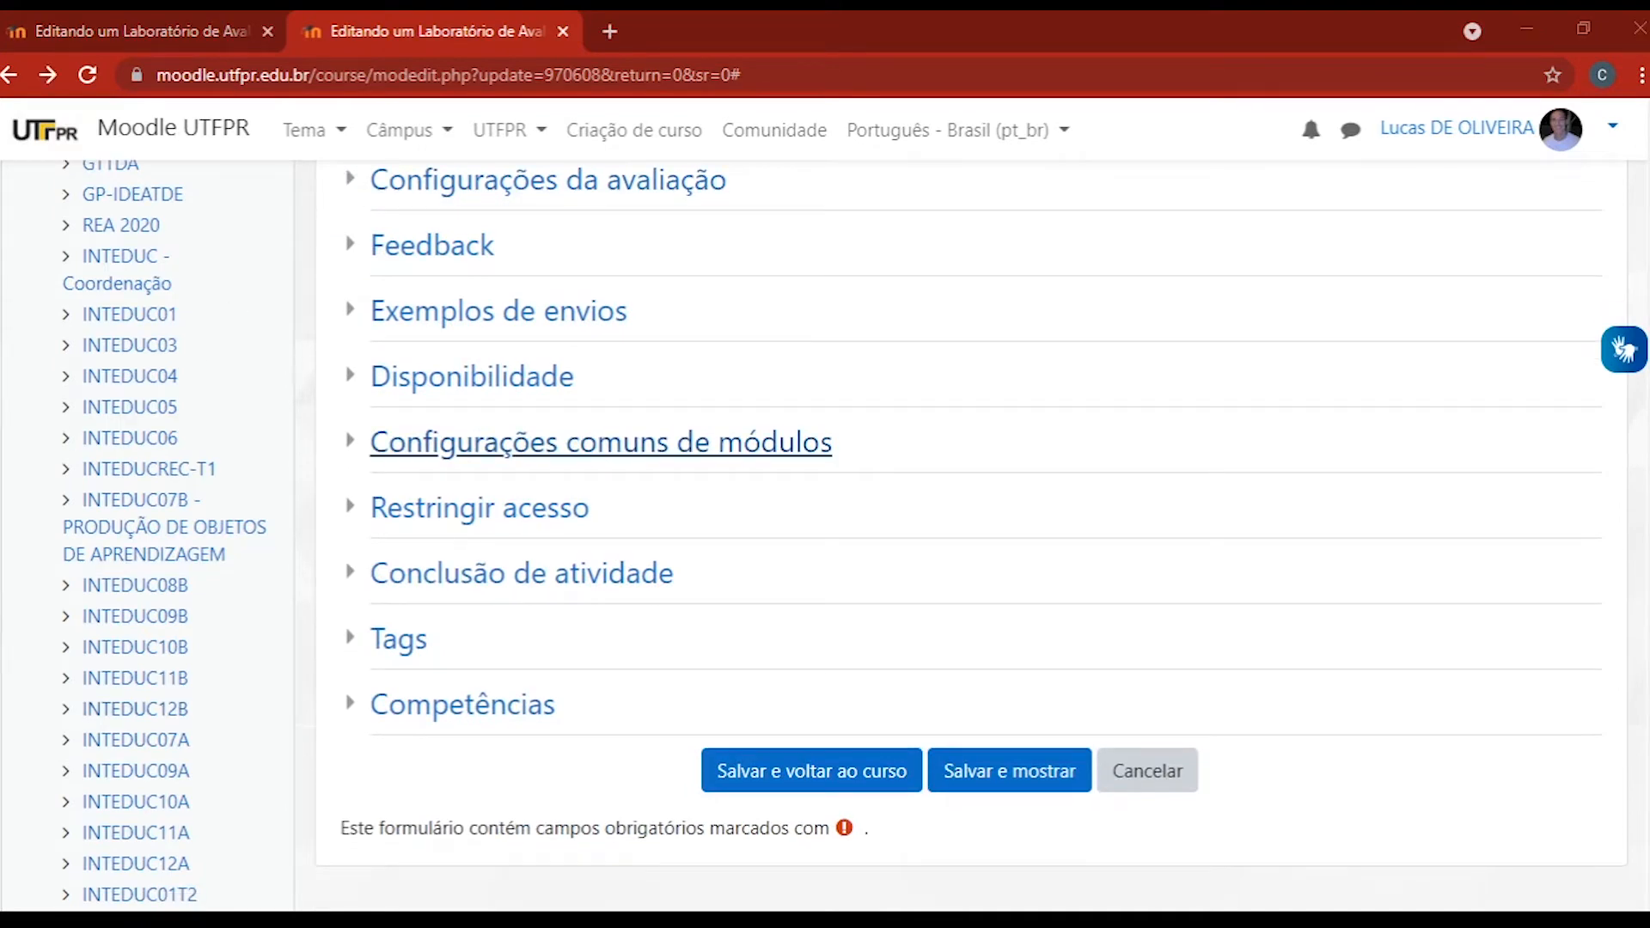
left_click(351, 249)
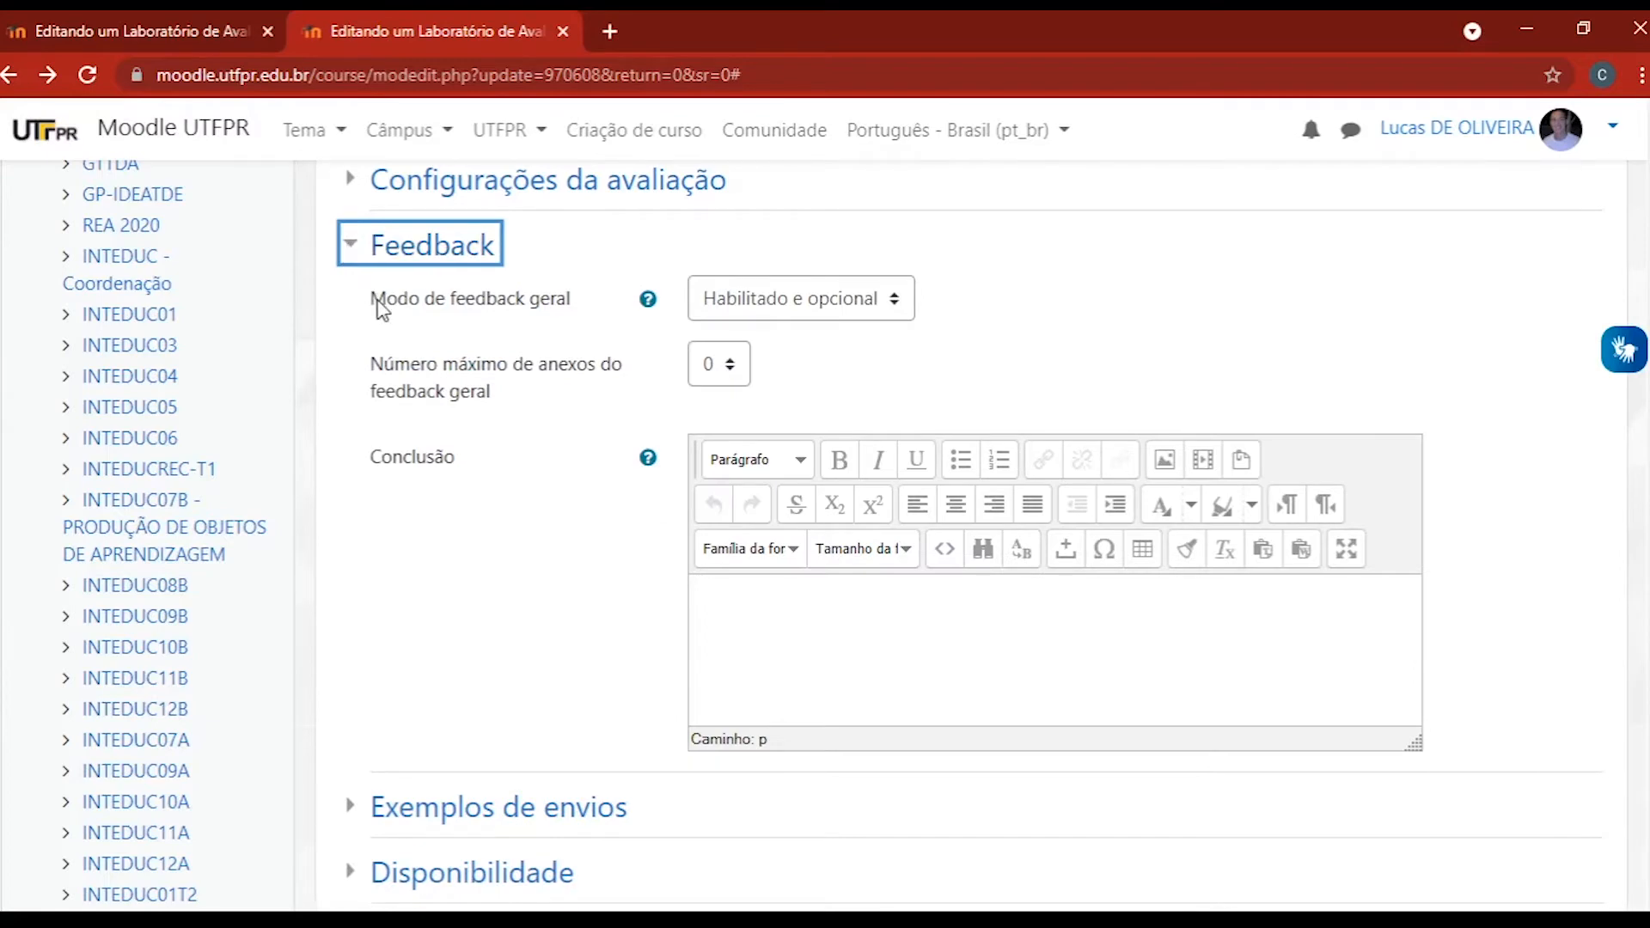
left_click(753, 291)
left_click(753, 300)
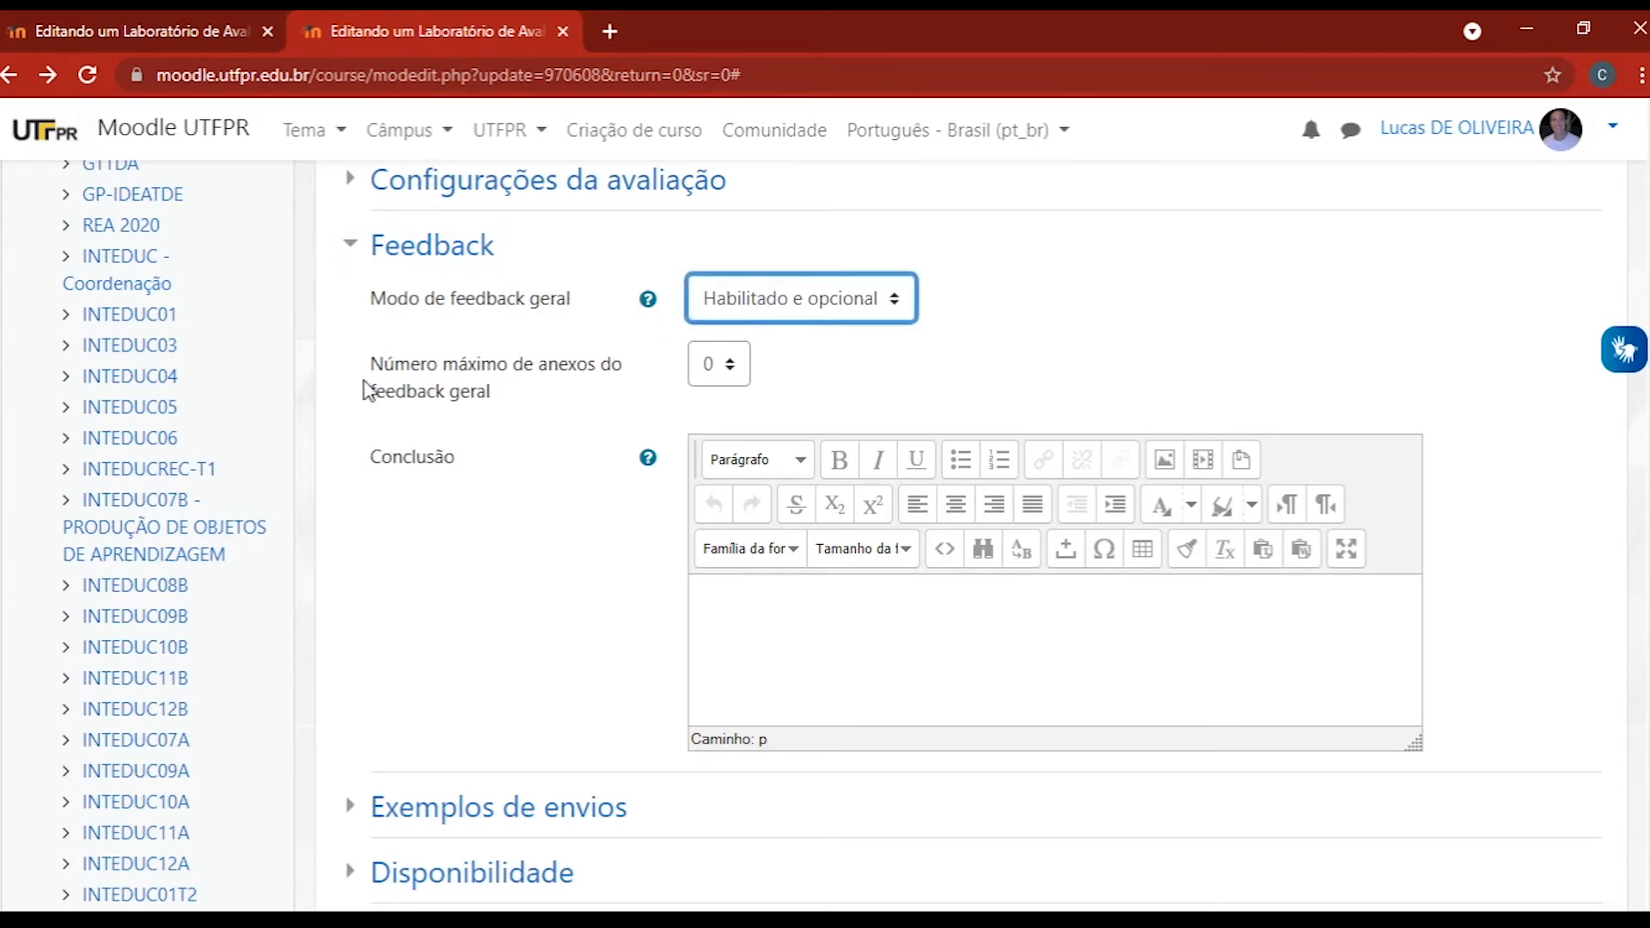
- Review the Número máximo de anexos do feedback geral setting and the Conclusão text field
left_click_drag(372, 364, 488, 402)
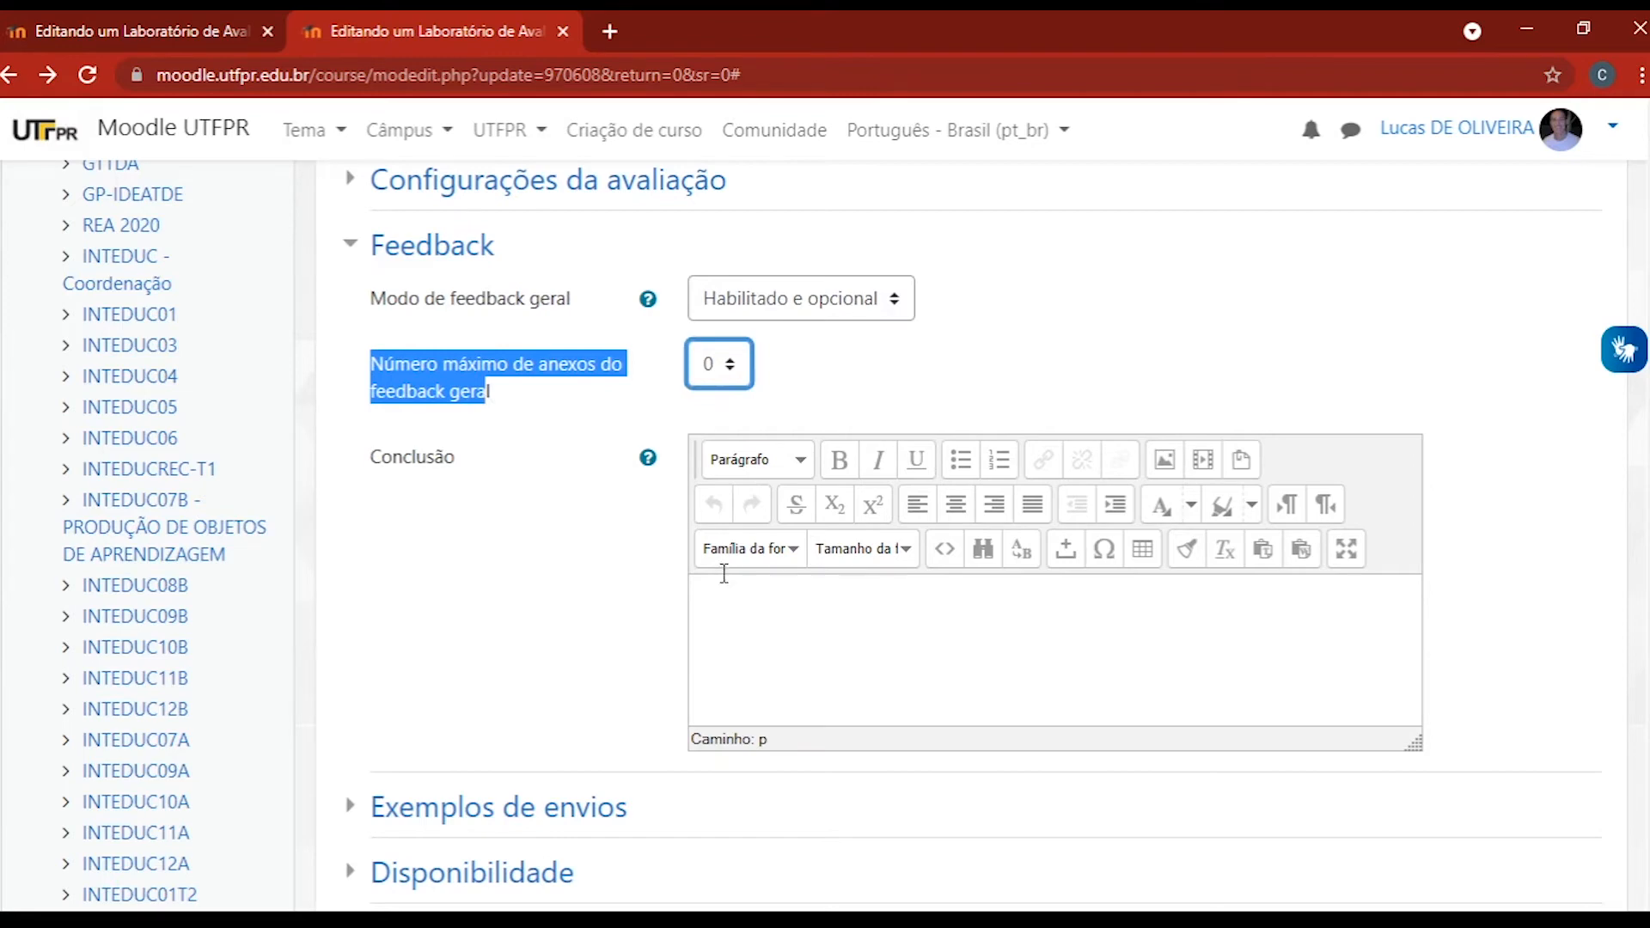
left_click(564, 375)
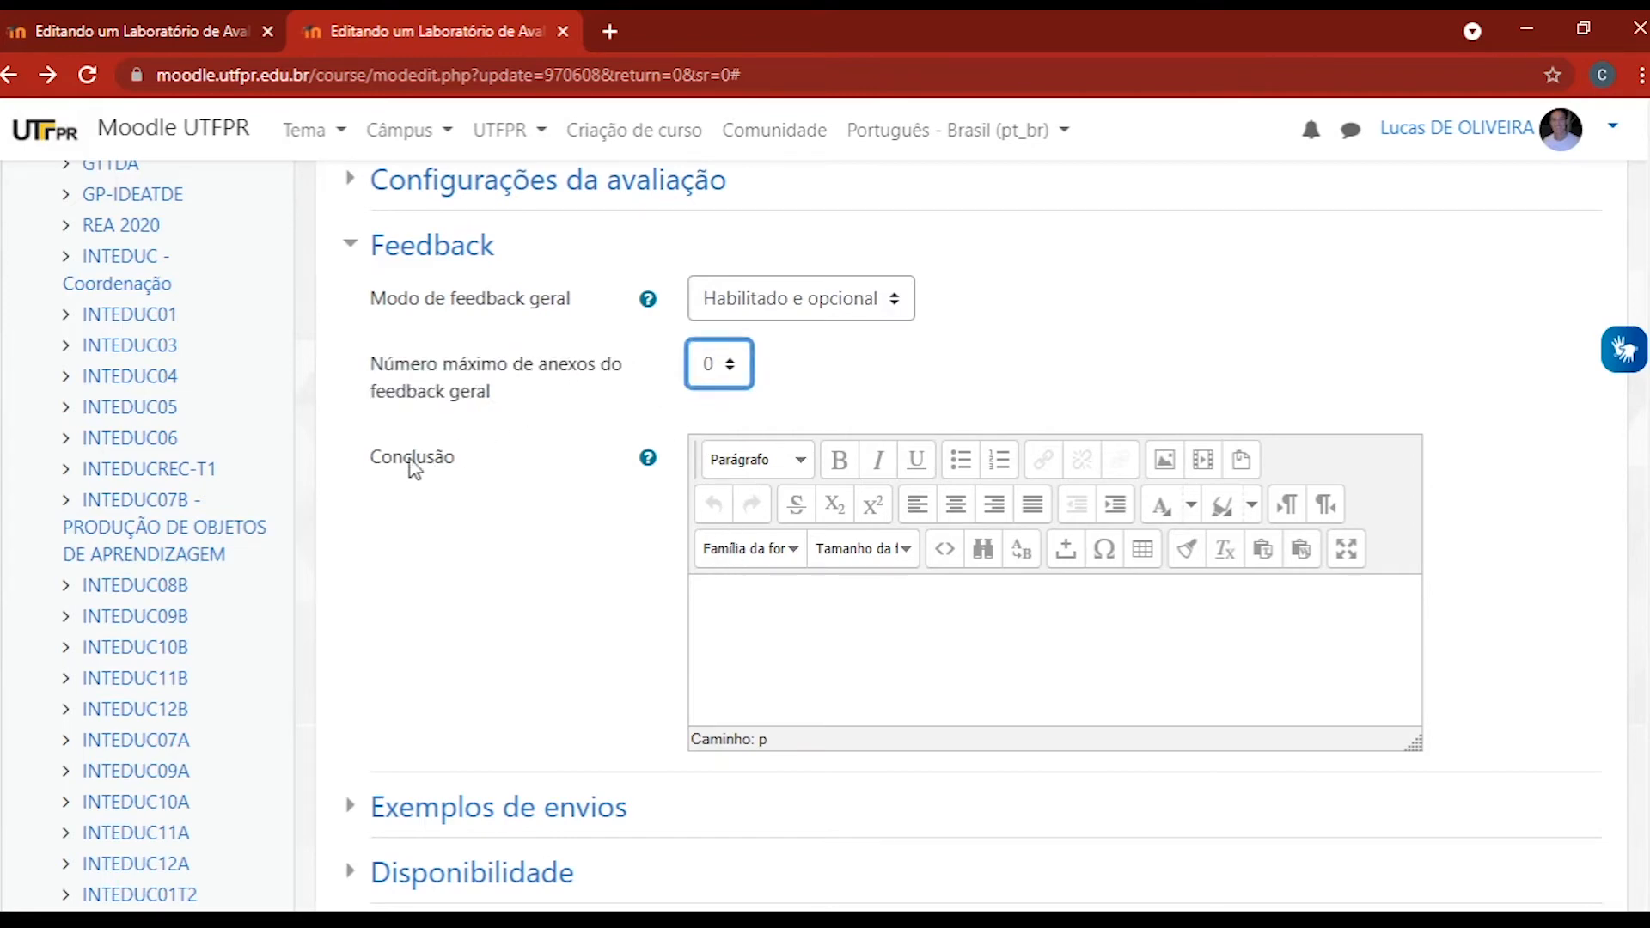
left_click_drag(357, 455, 526, 500)
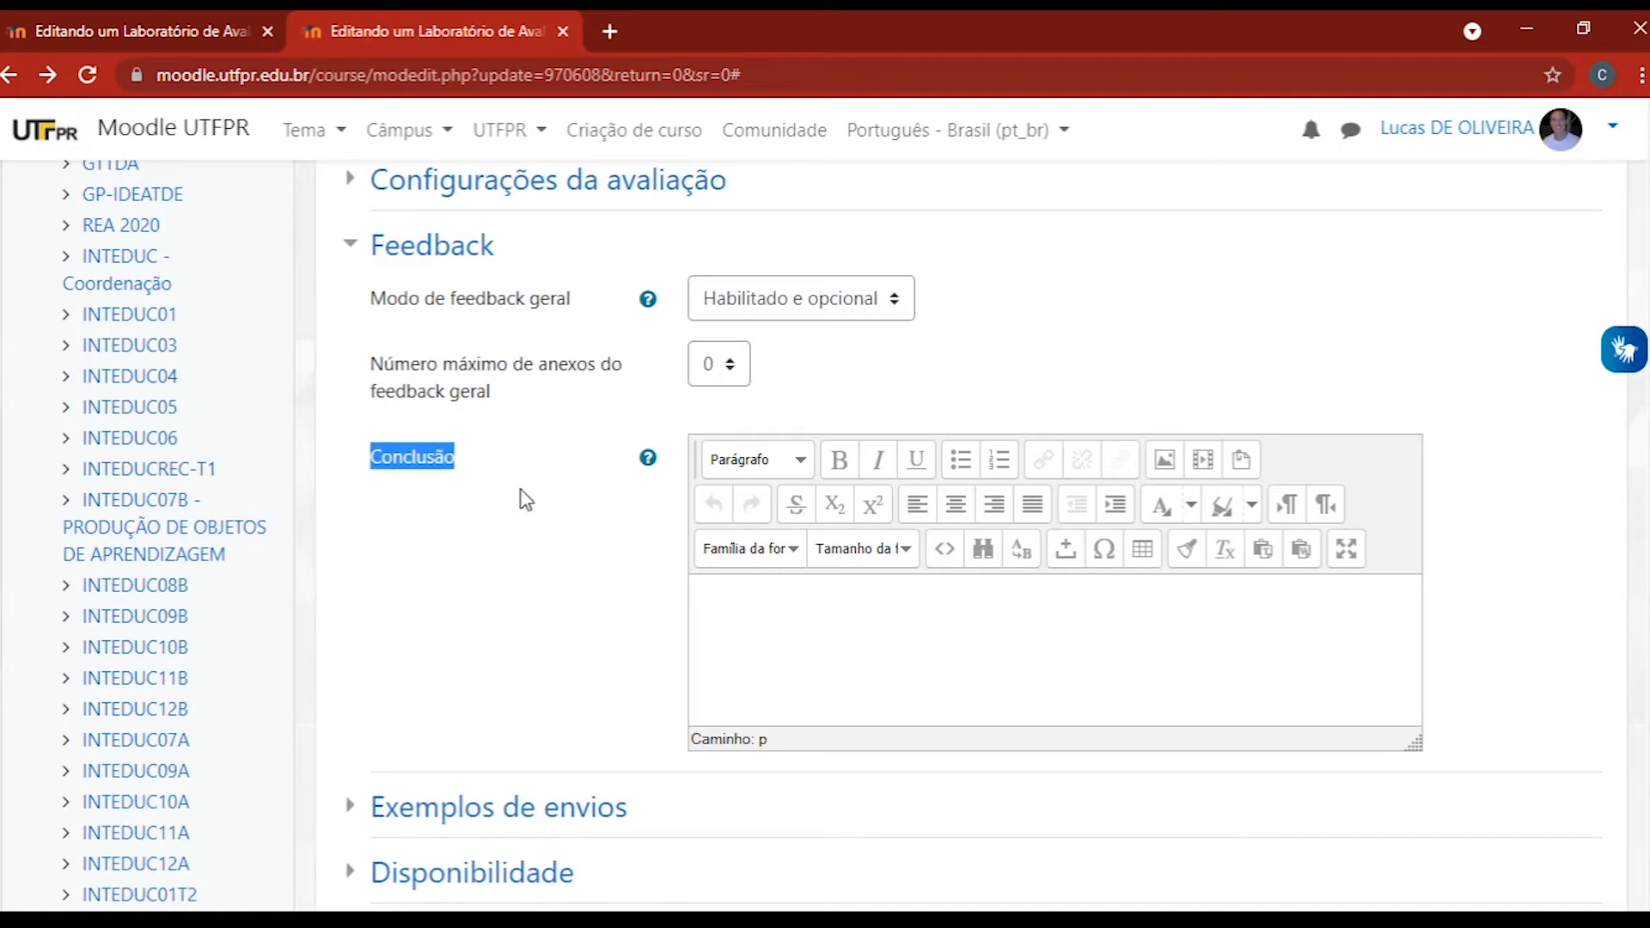
left_click(733, 613)
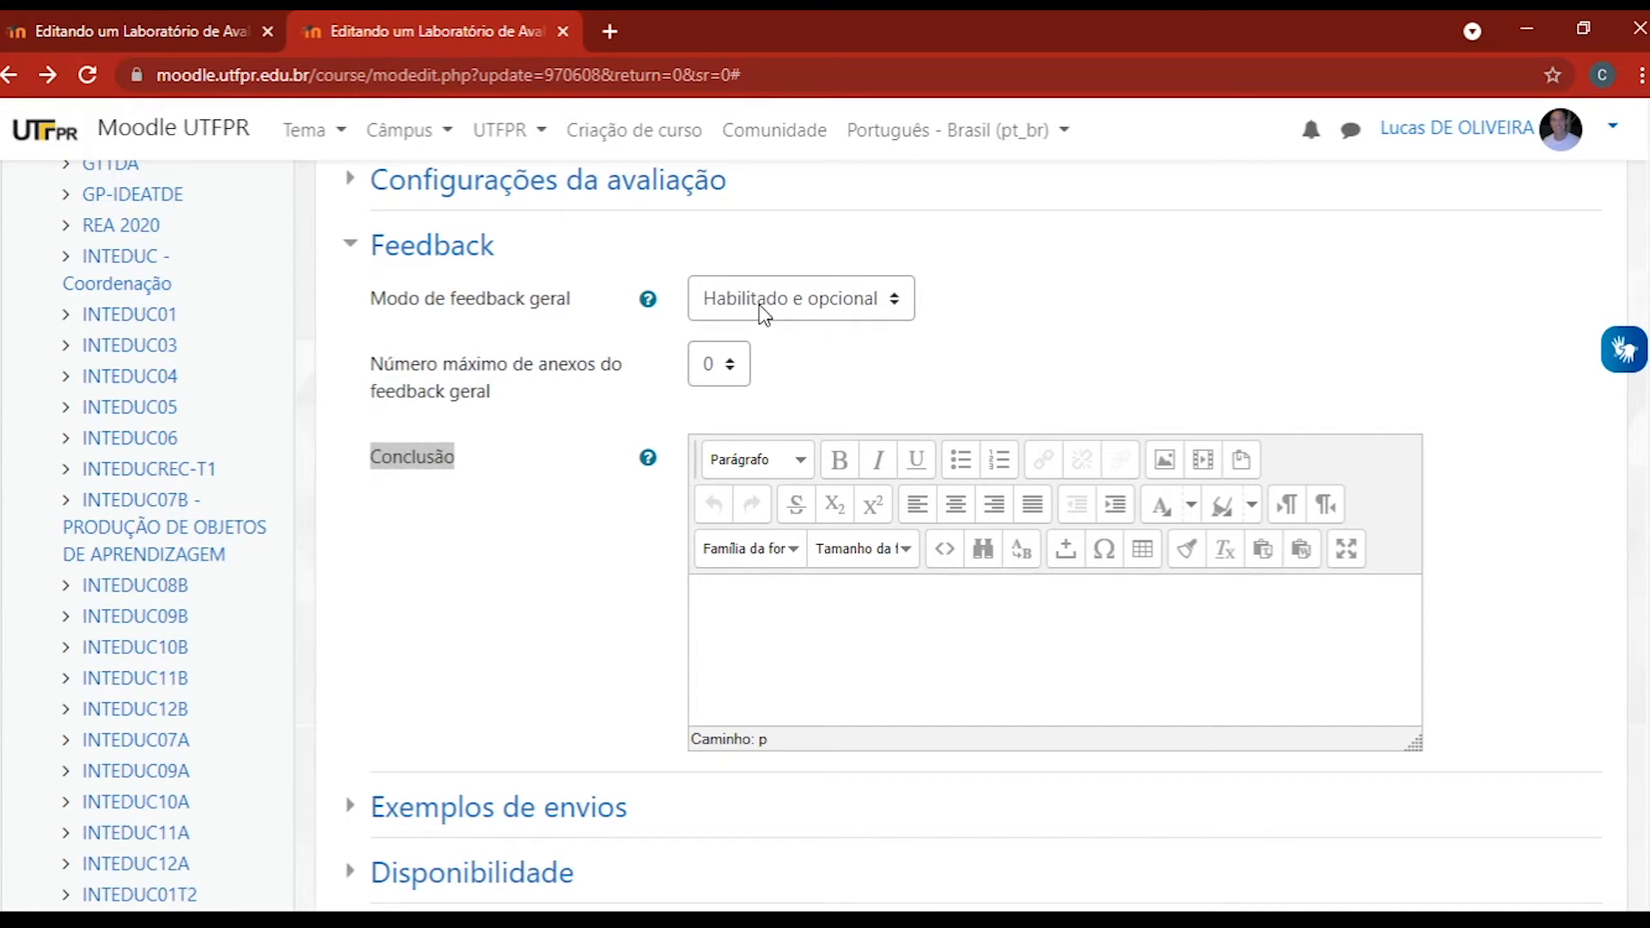
- Collapse Feedback, expand Exemplos de envios, and read the help for the Usar exemplos option
left_click(348, 252)
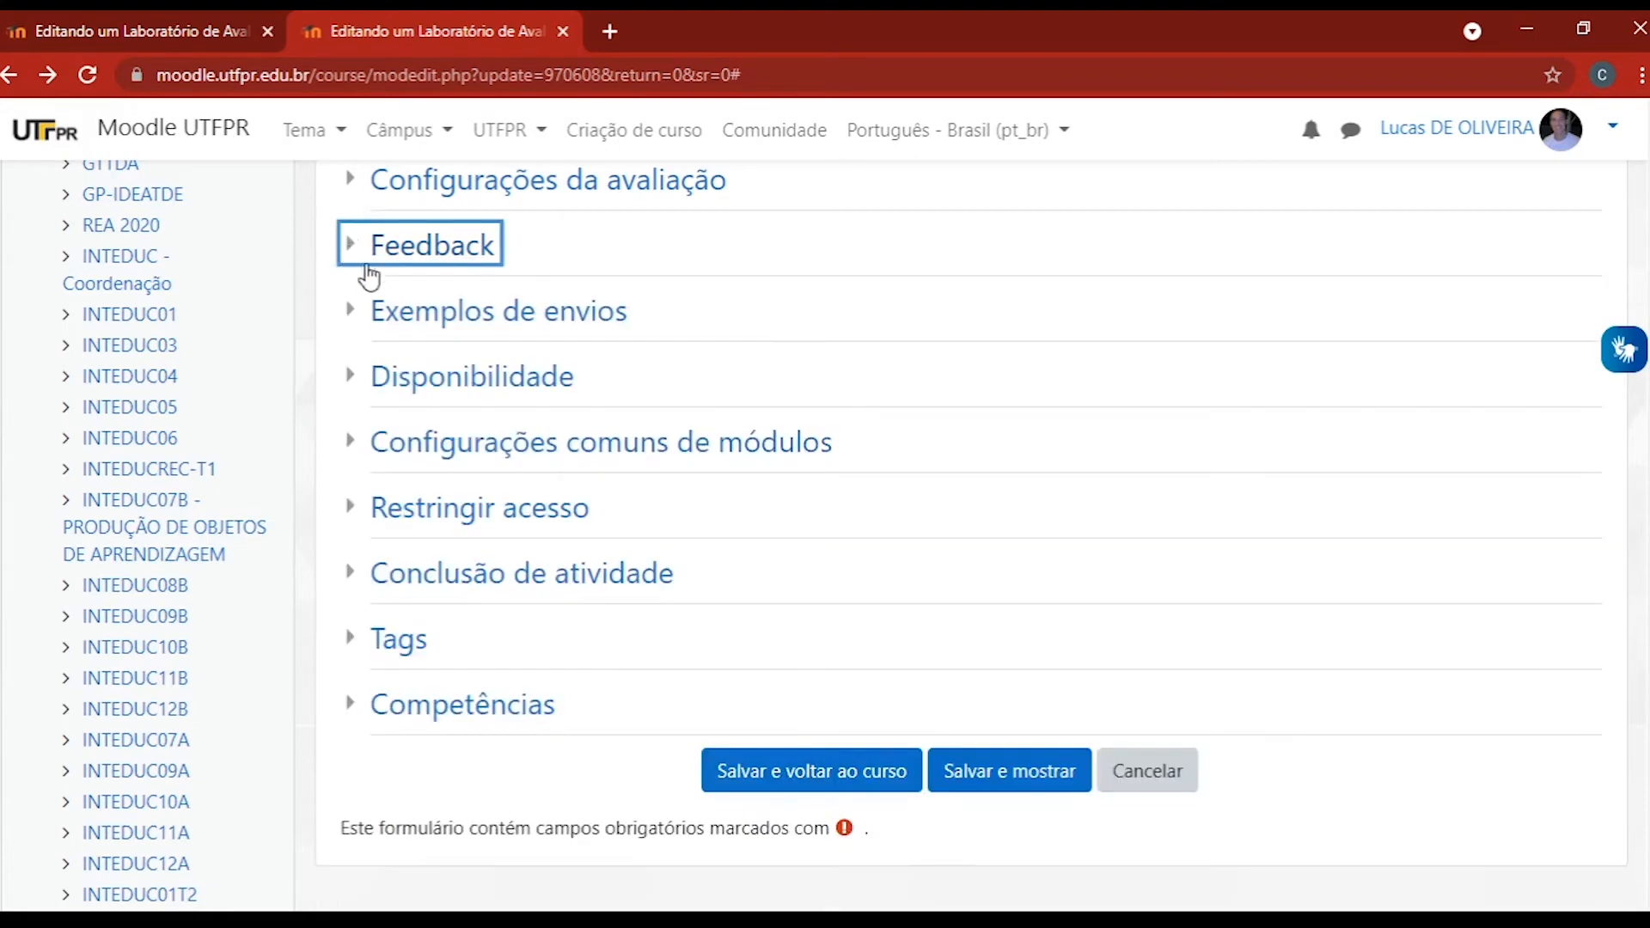
left_click(347, 318)
left_click(1232, 354)
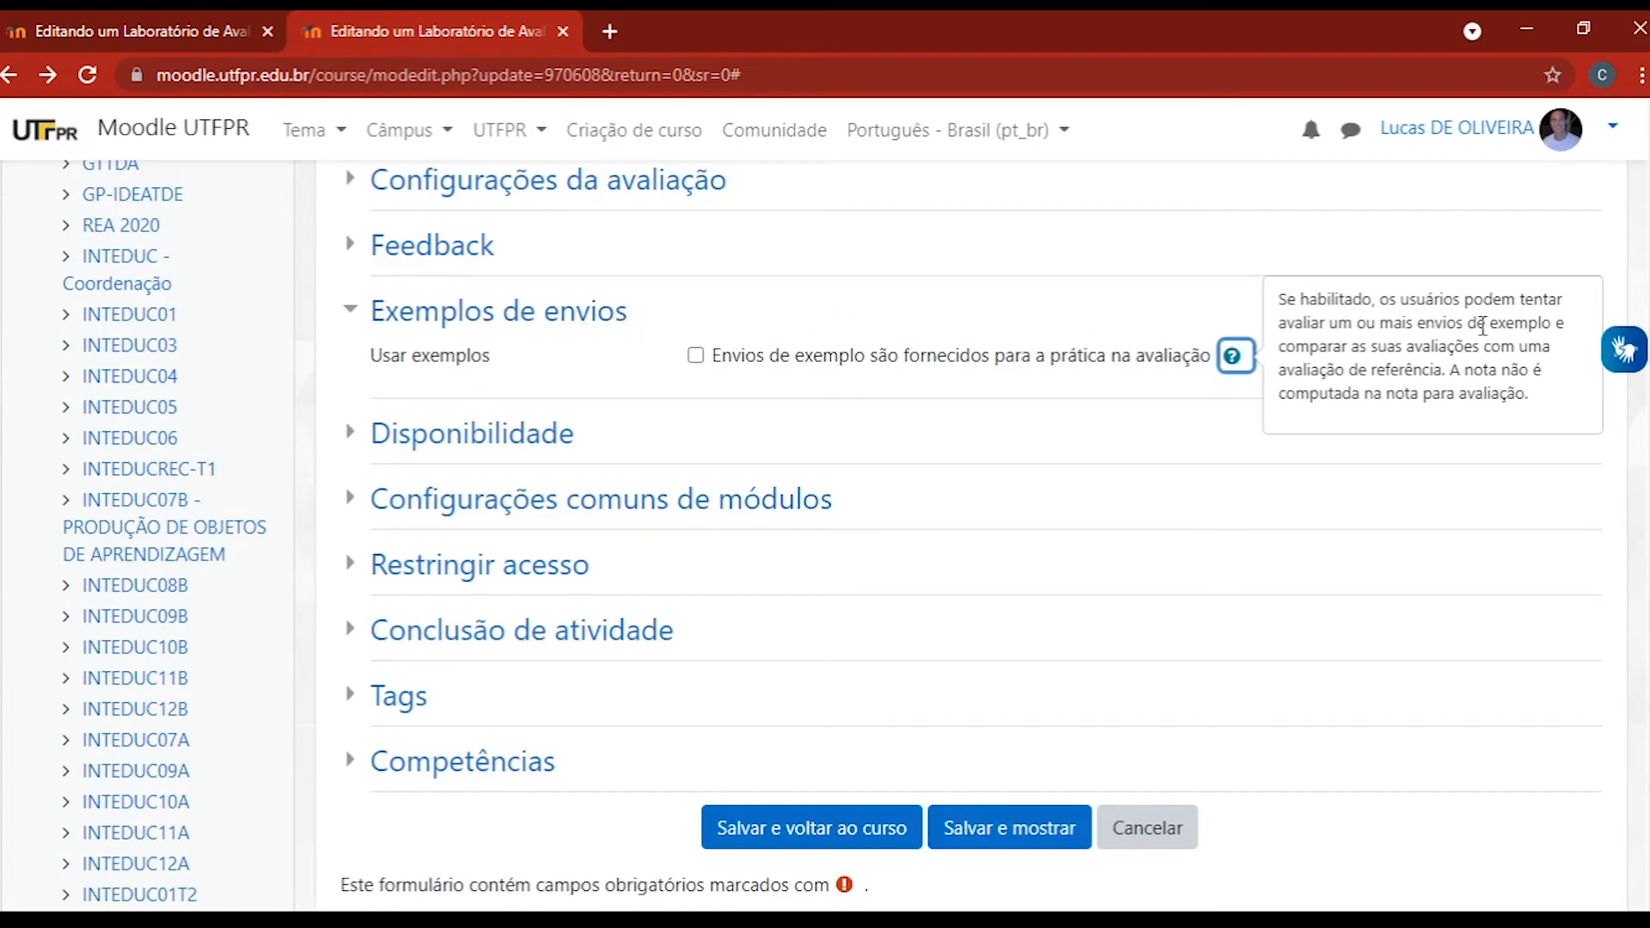
- Dismiss the Usar exemplos help, collapse Exemplos de envios, and expand the Disponibilidade section
left_click(1005, 305)
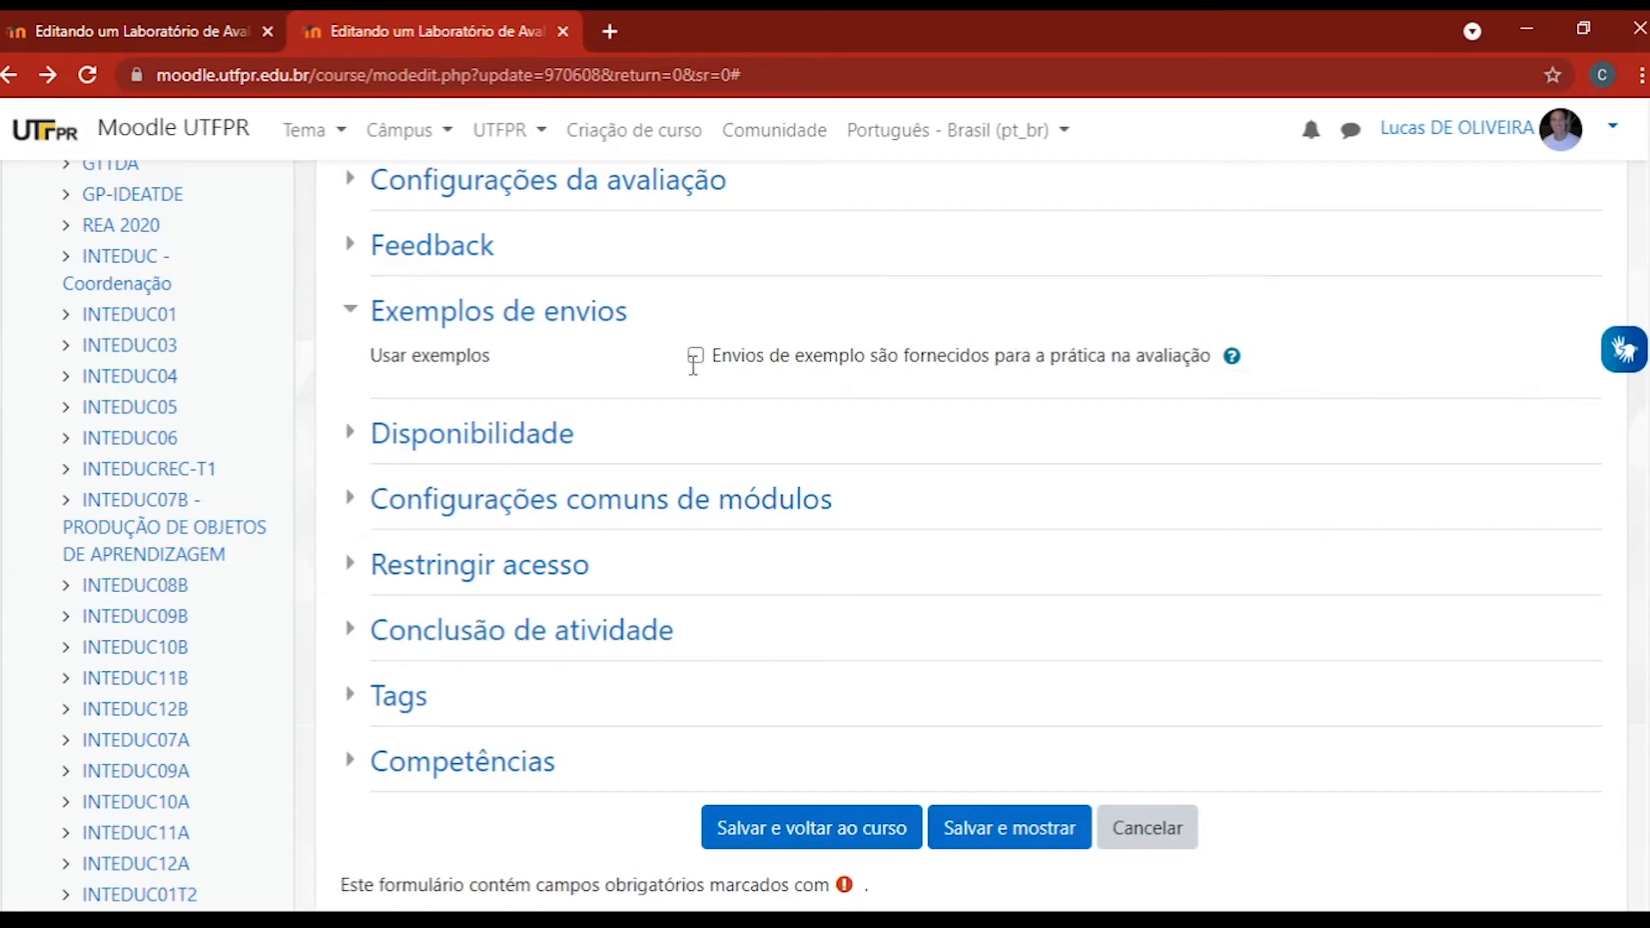
left_click(360, 322)
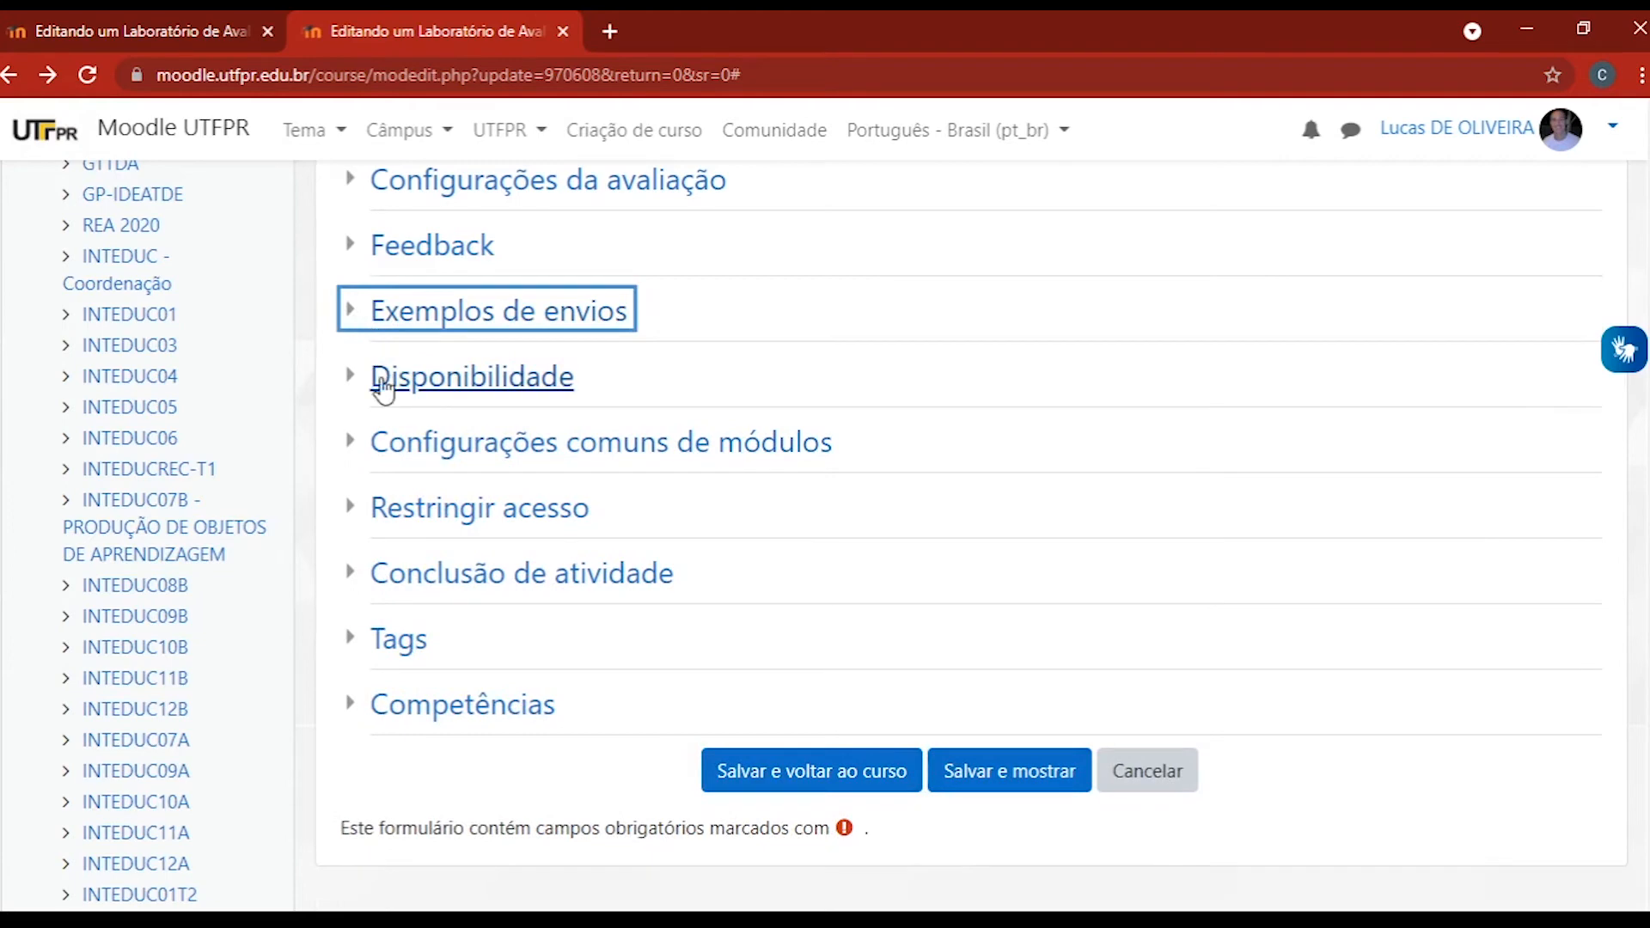
left_click(349, 382)
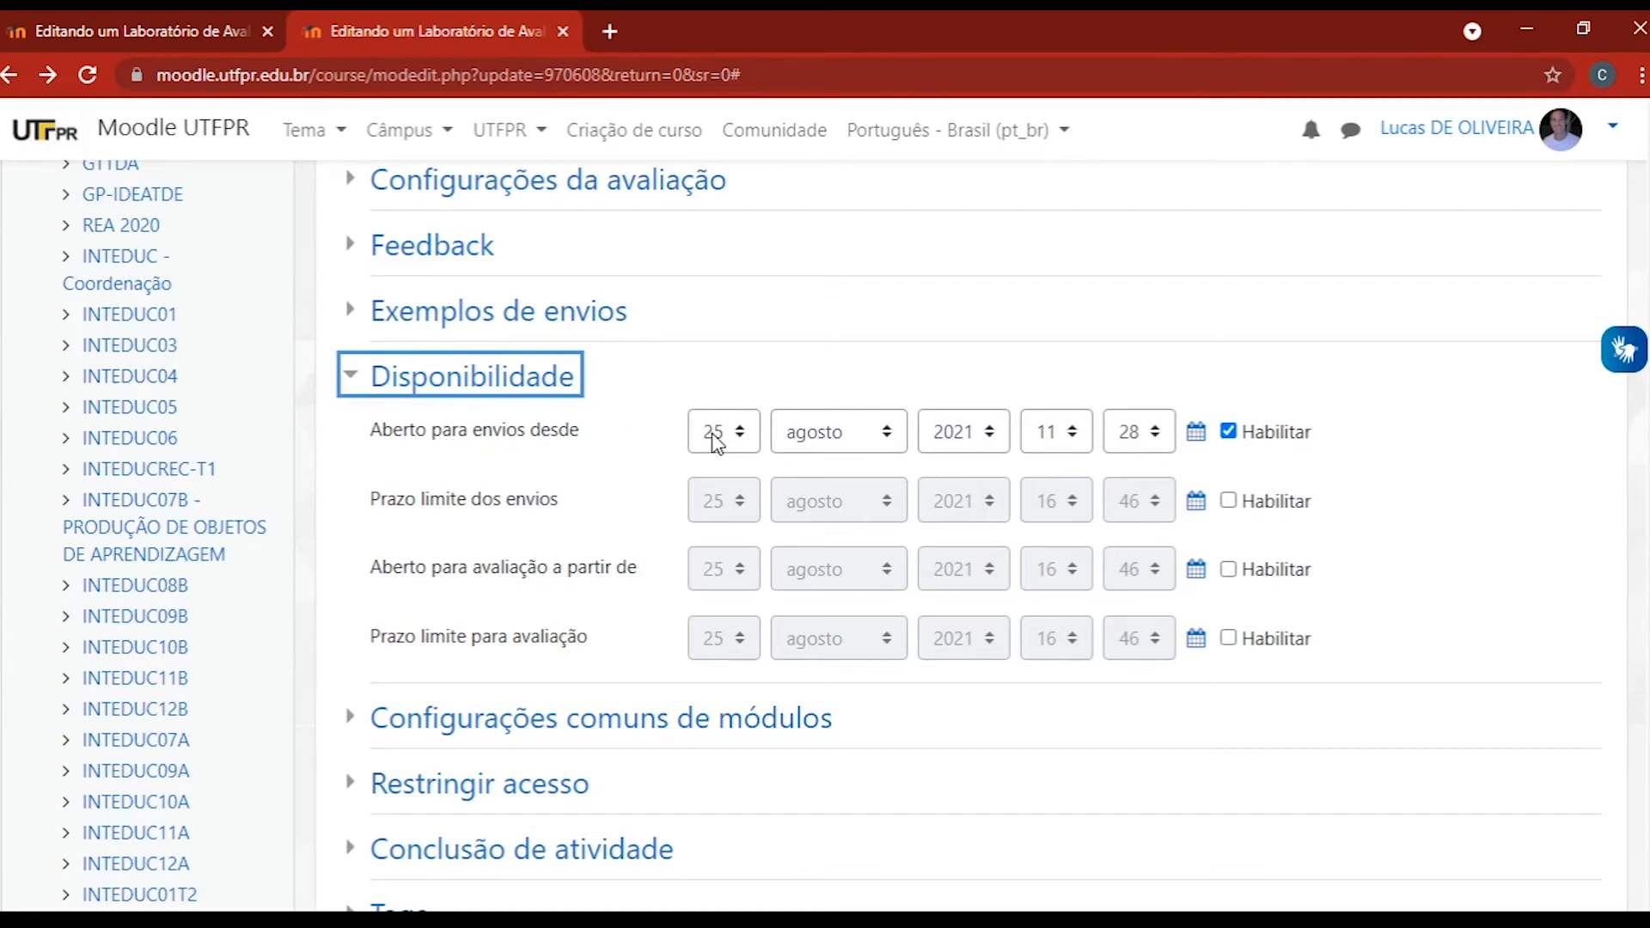
- Enable Prazo limite dos envios and set its day to 30 (agosto 2021)
left_click(1229, 502)
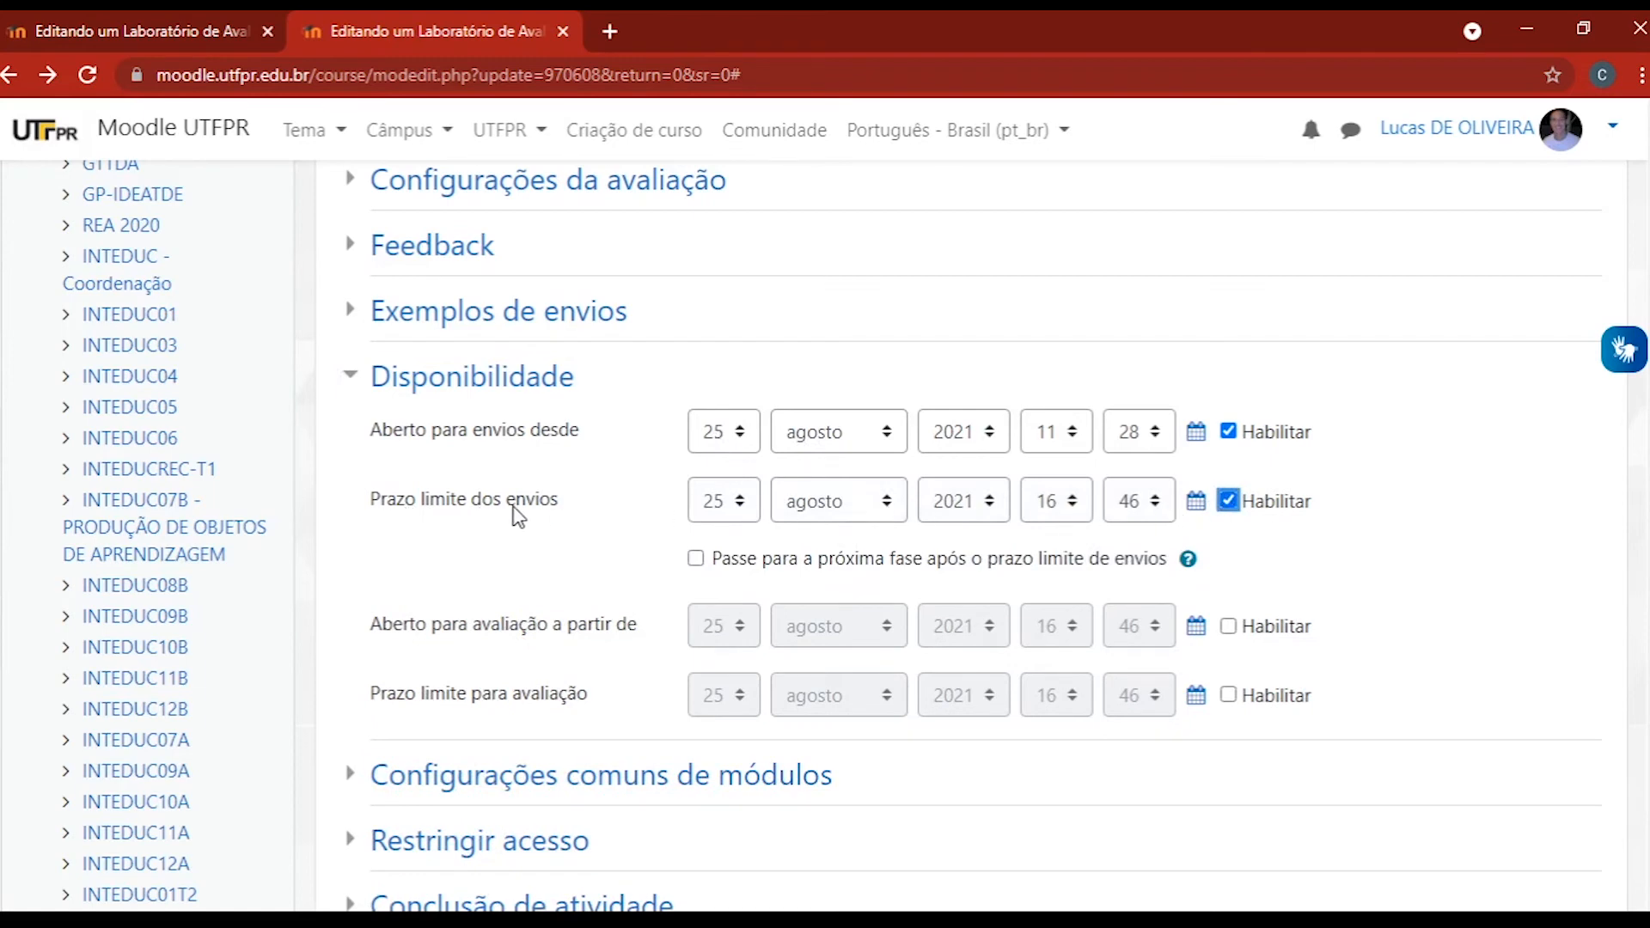
left_click(714, 504)
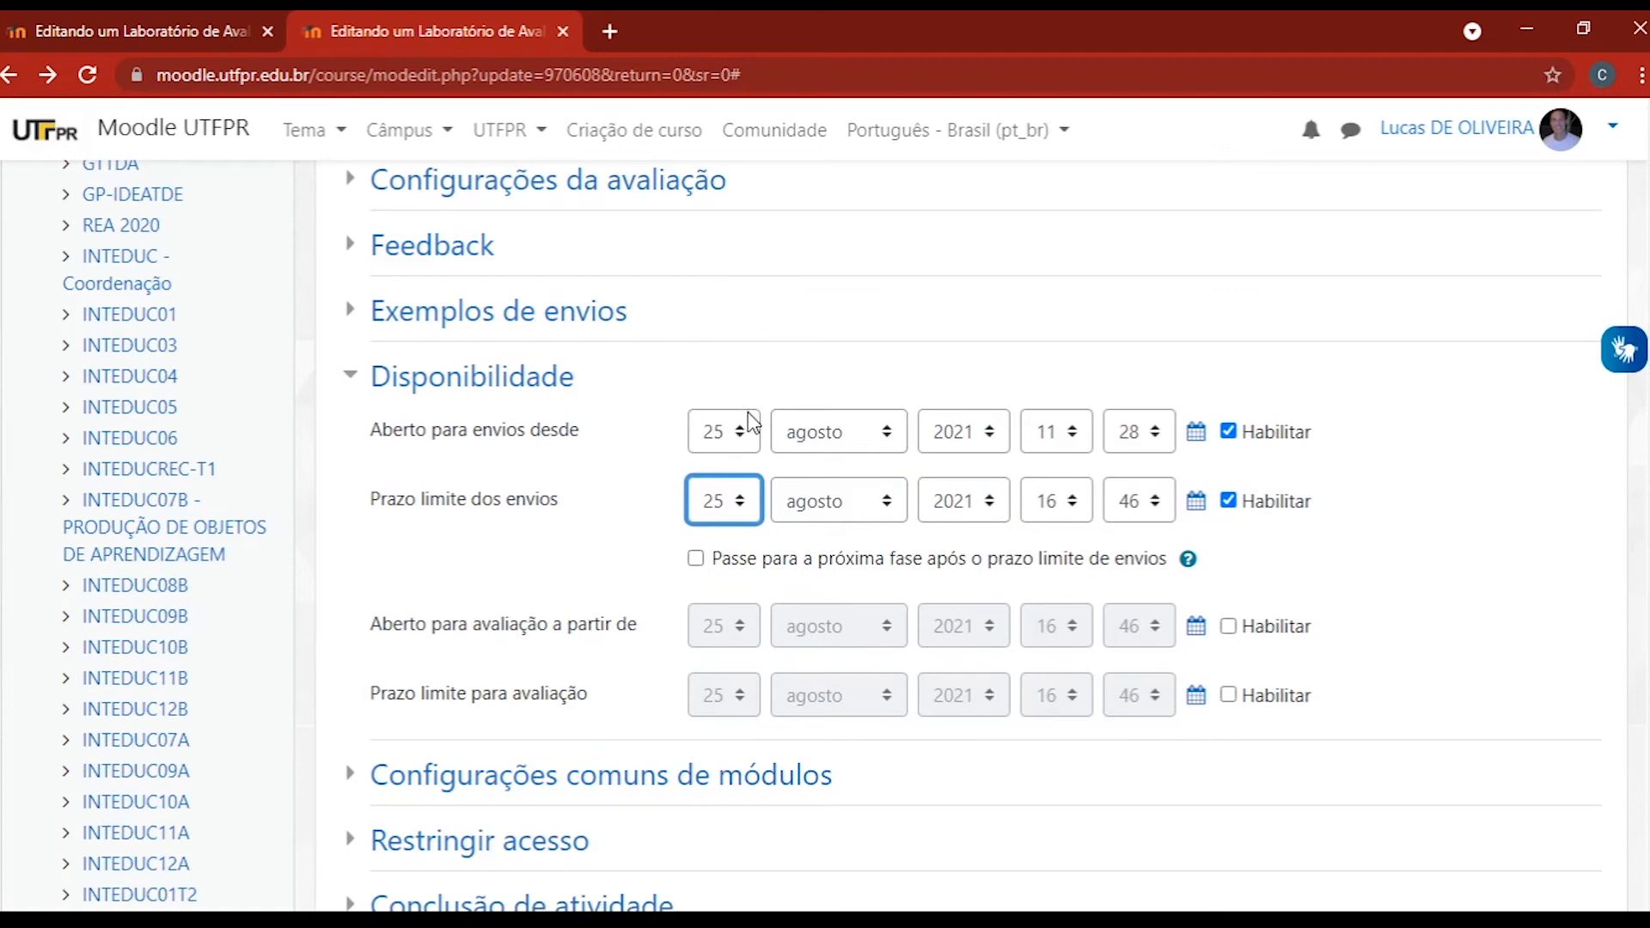
type("30")
- Enable Aberto para avaliação a partir de and set its day to 31 (agosto 2021)
left_click(713, 636)
left_click(1228, 626)
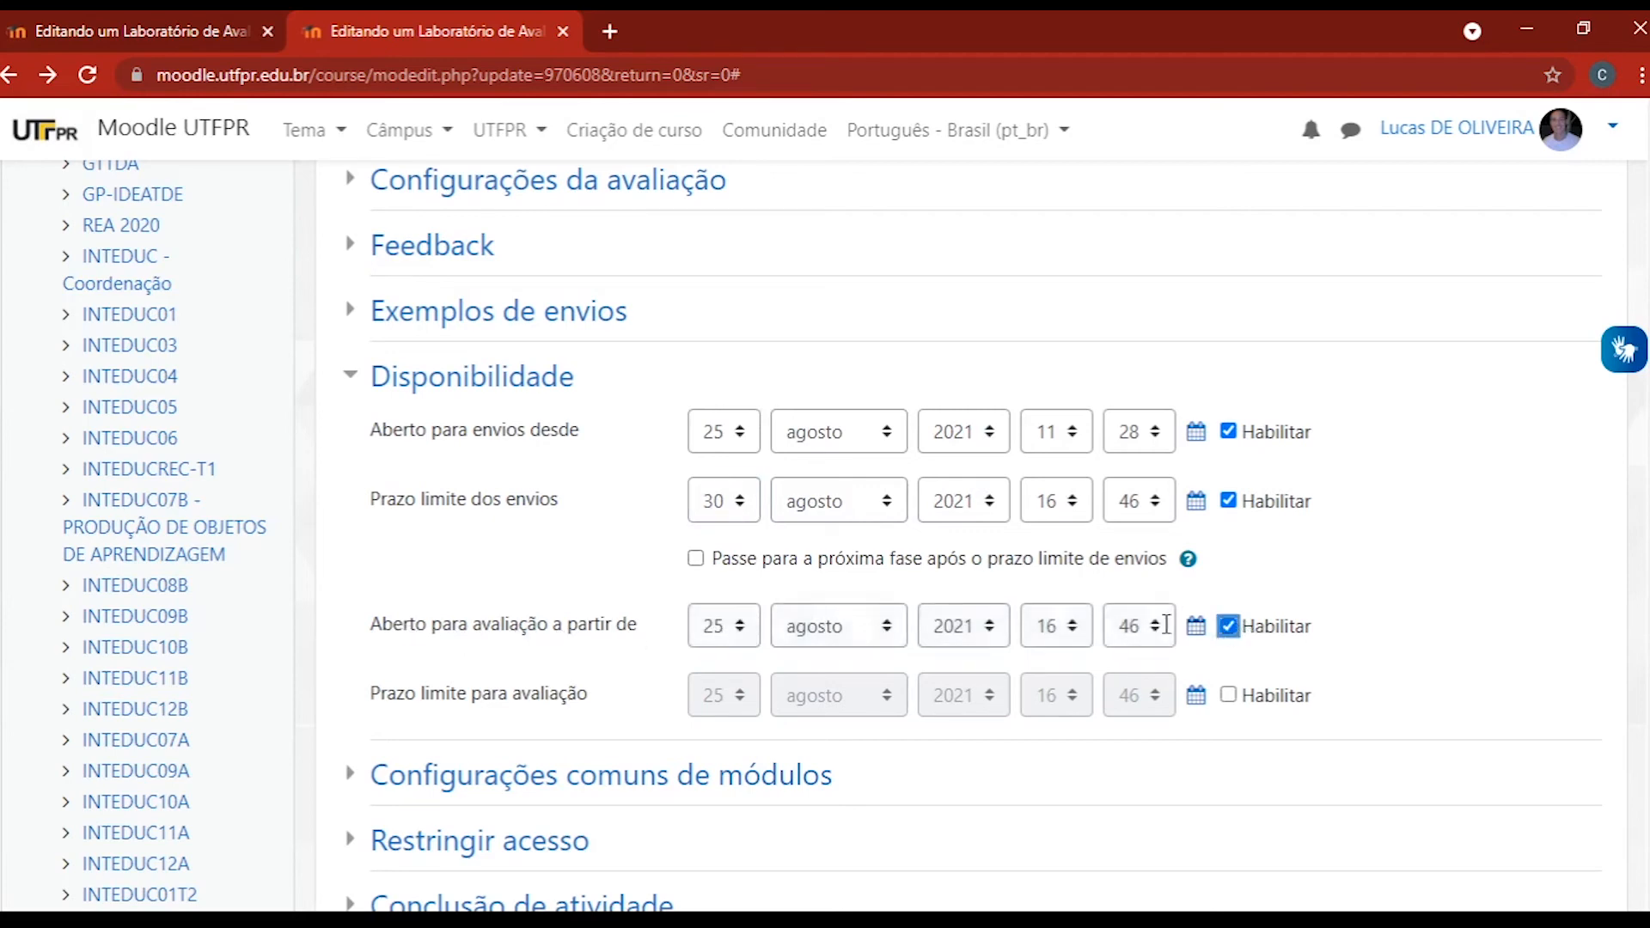
left_click(738, 638)
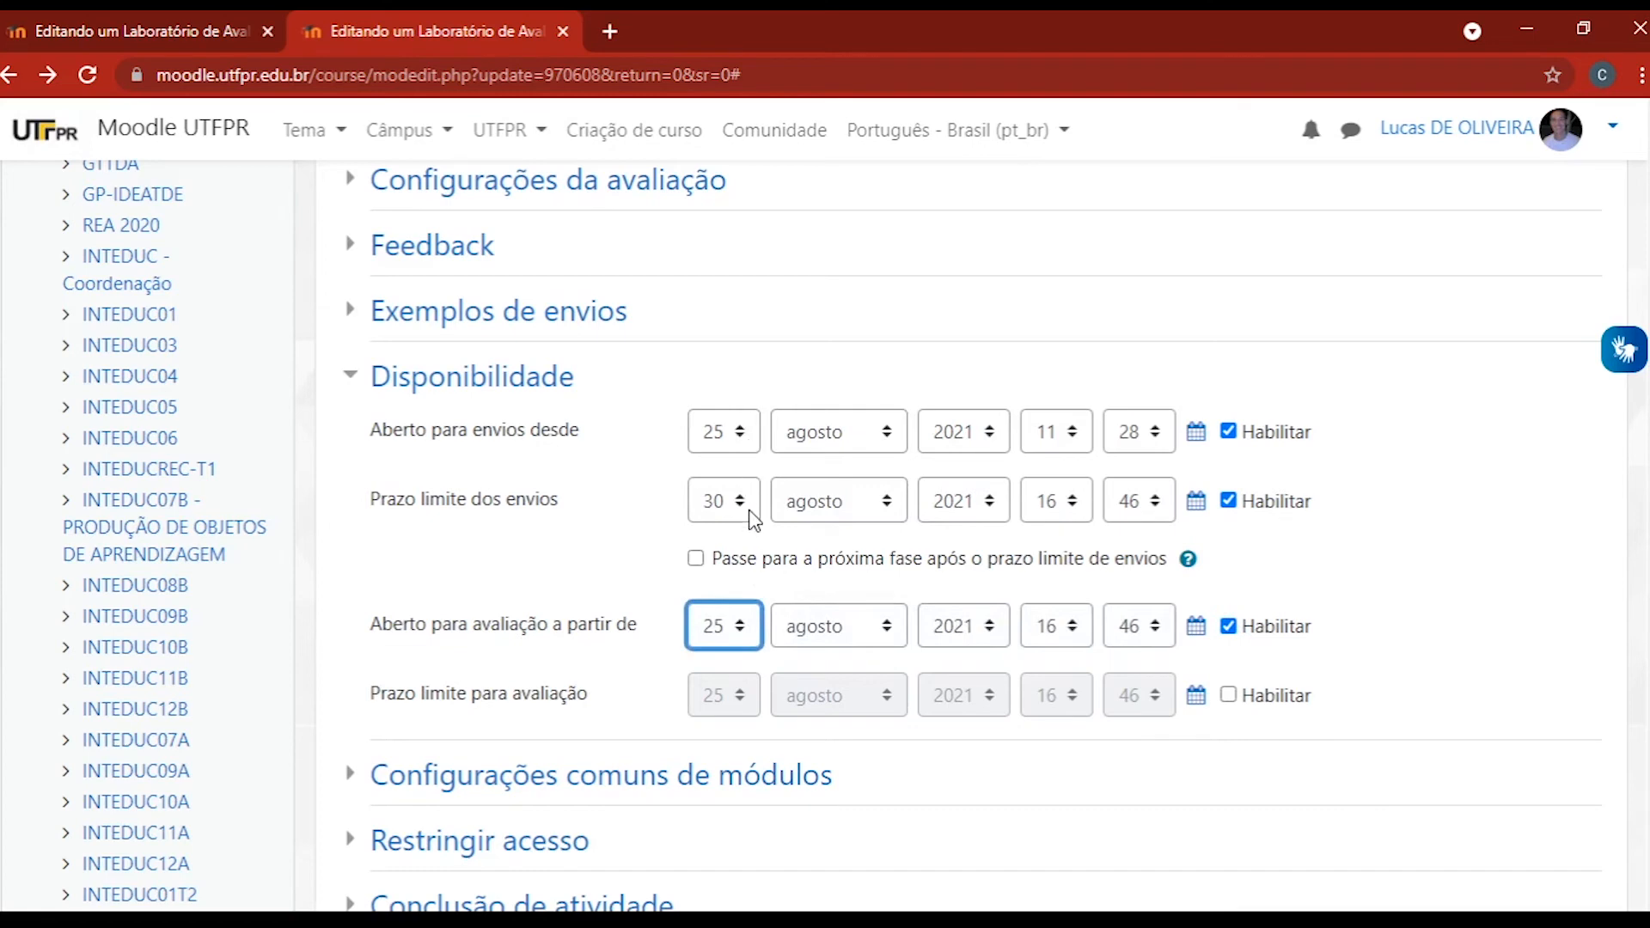
left_click(574, 574)
- Enable Prazo limite para avaliação and set its date to 5 setembro 2021
left_click(1220, 699)
left_click(737, 695)
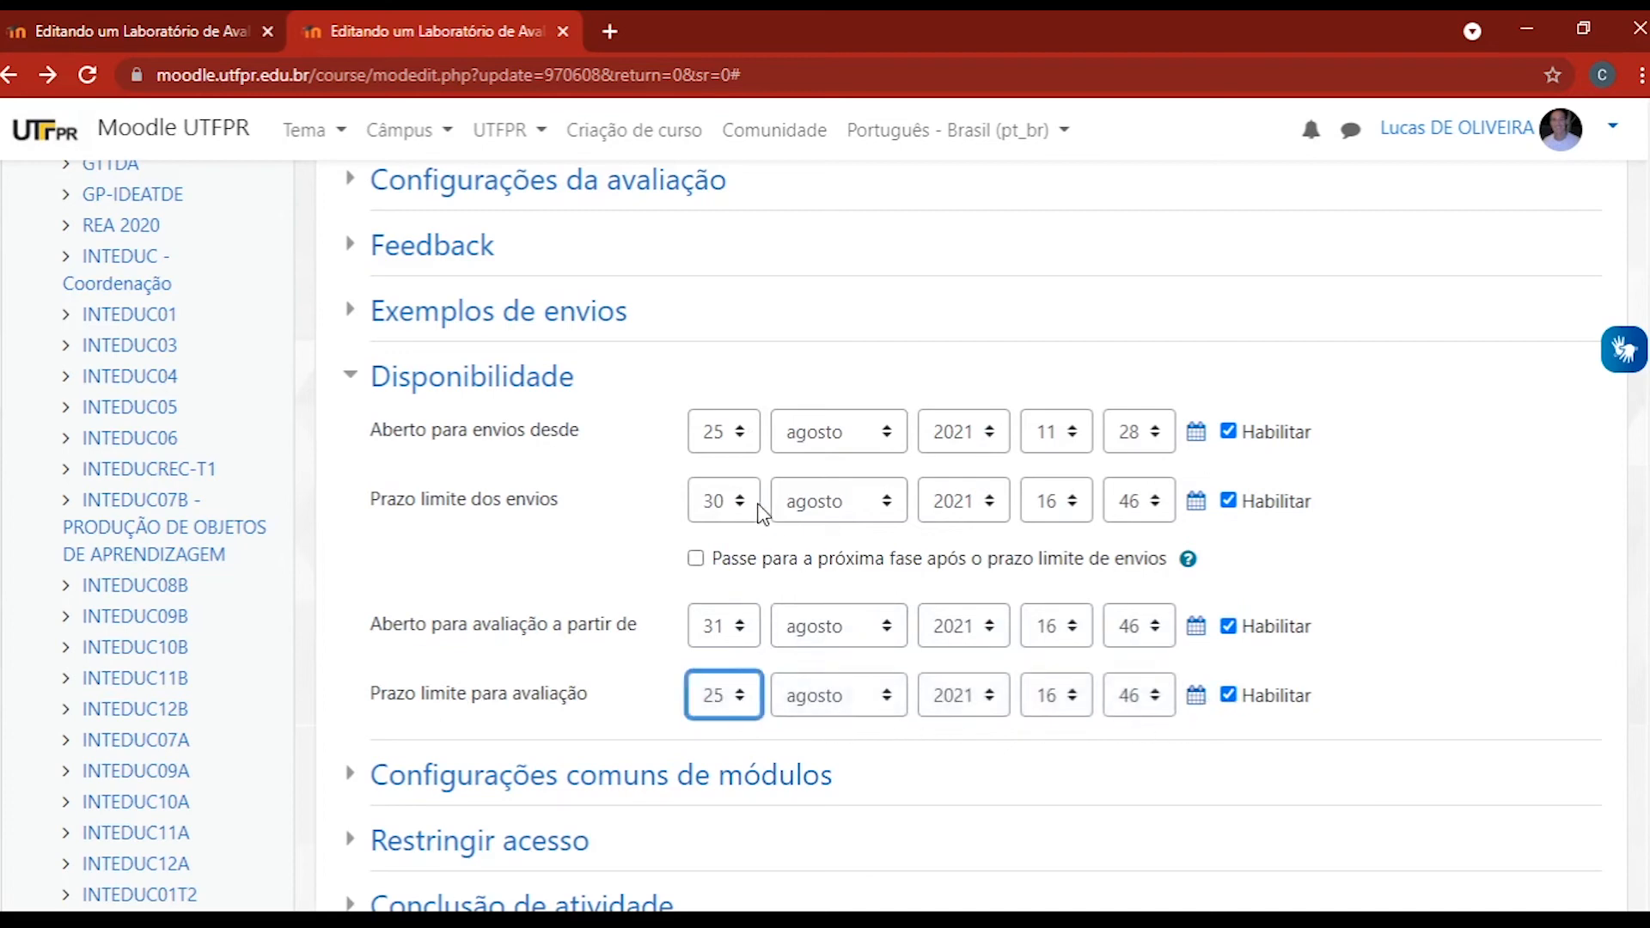
key("5")
left_click(855, 698)
key("s")
left_click(491, 514)
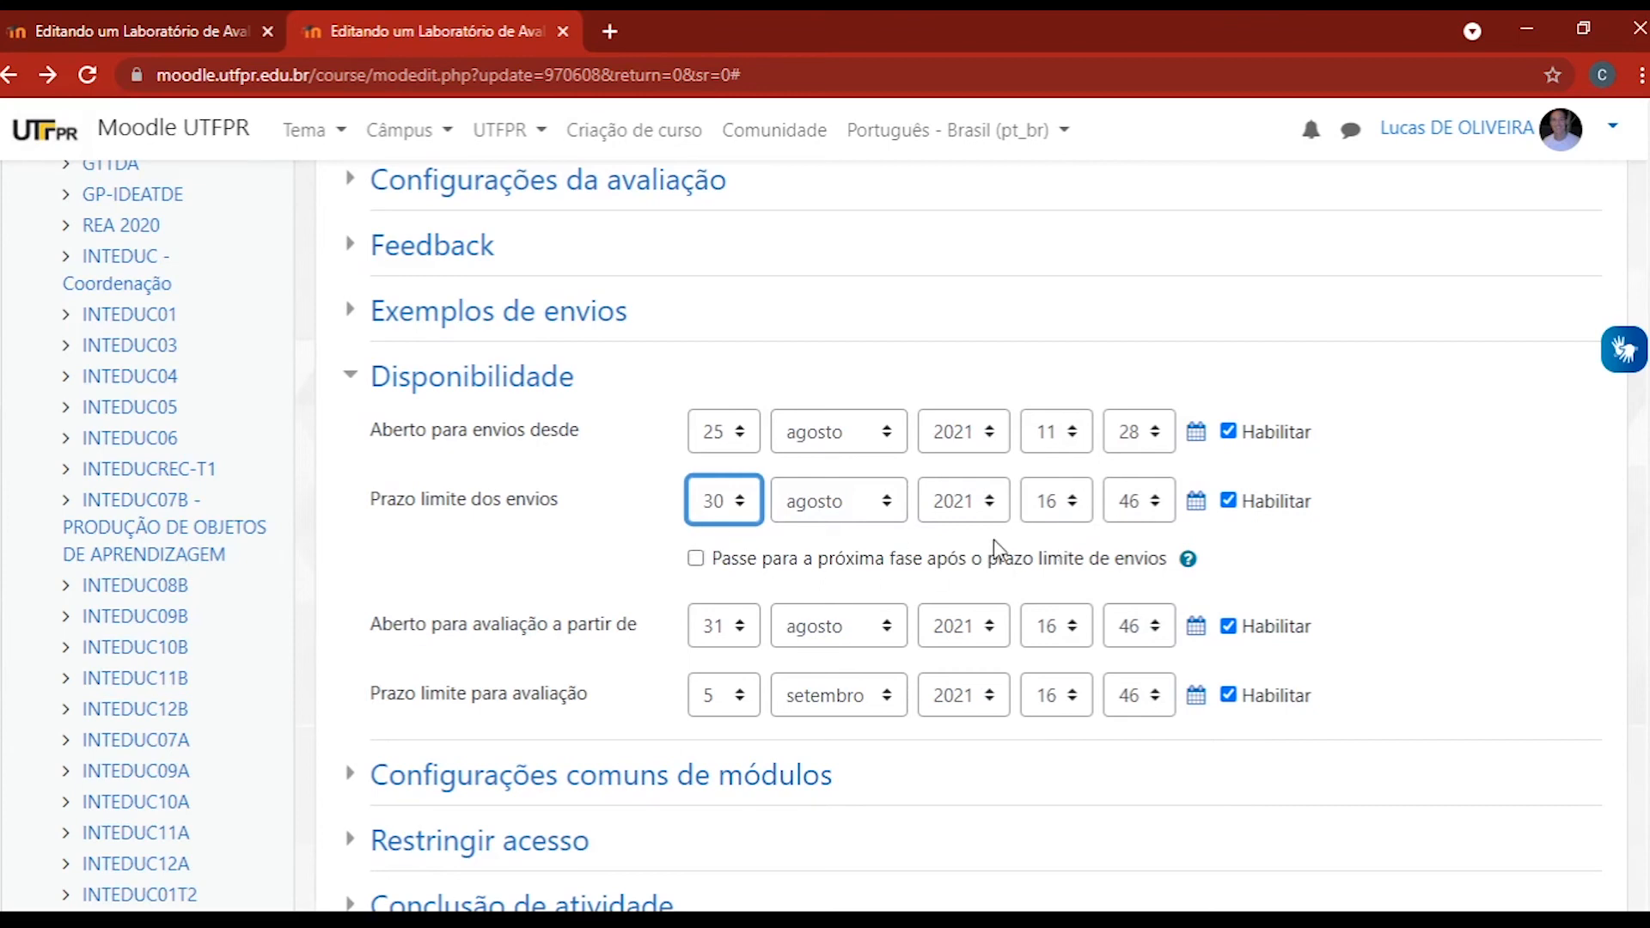
- Disable Prazo limite para avaliação, Aberto para avaliação a partir de and Prazo limite dos envios, keeping only Aberto para envios desde enabled
left_click(1228, 695)
left_click(1229, 626)
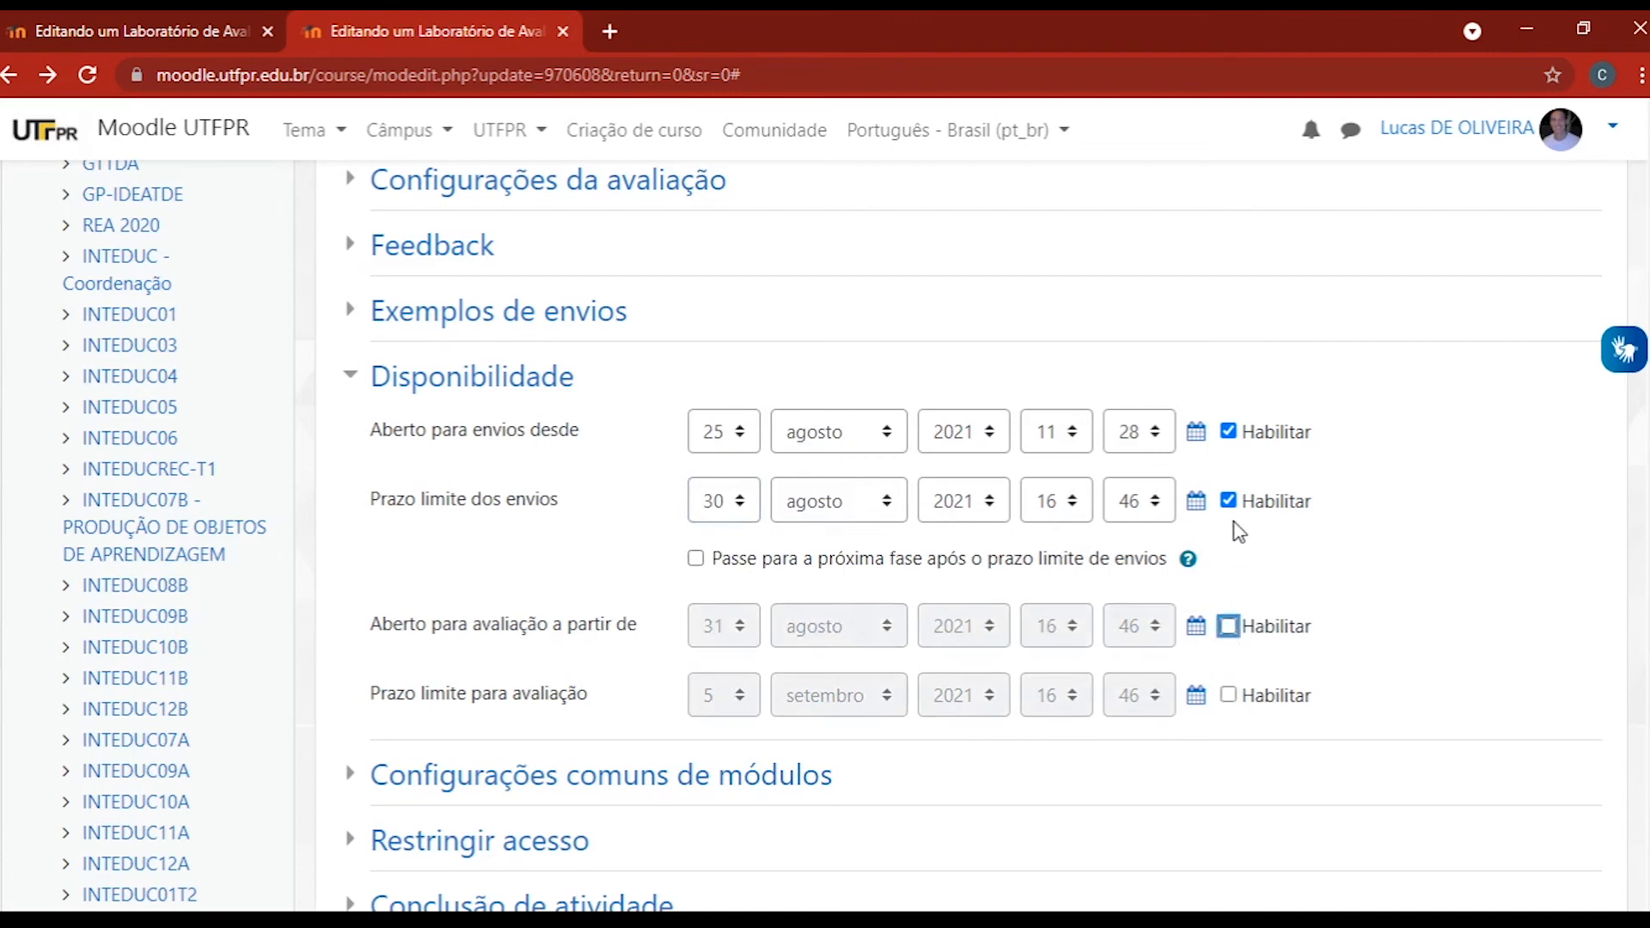
left_click(1228, 501)
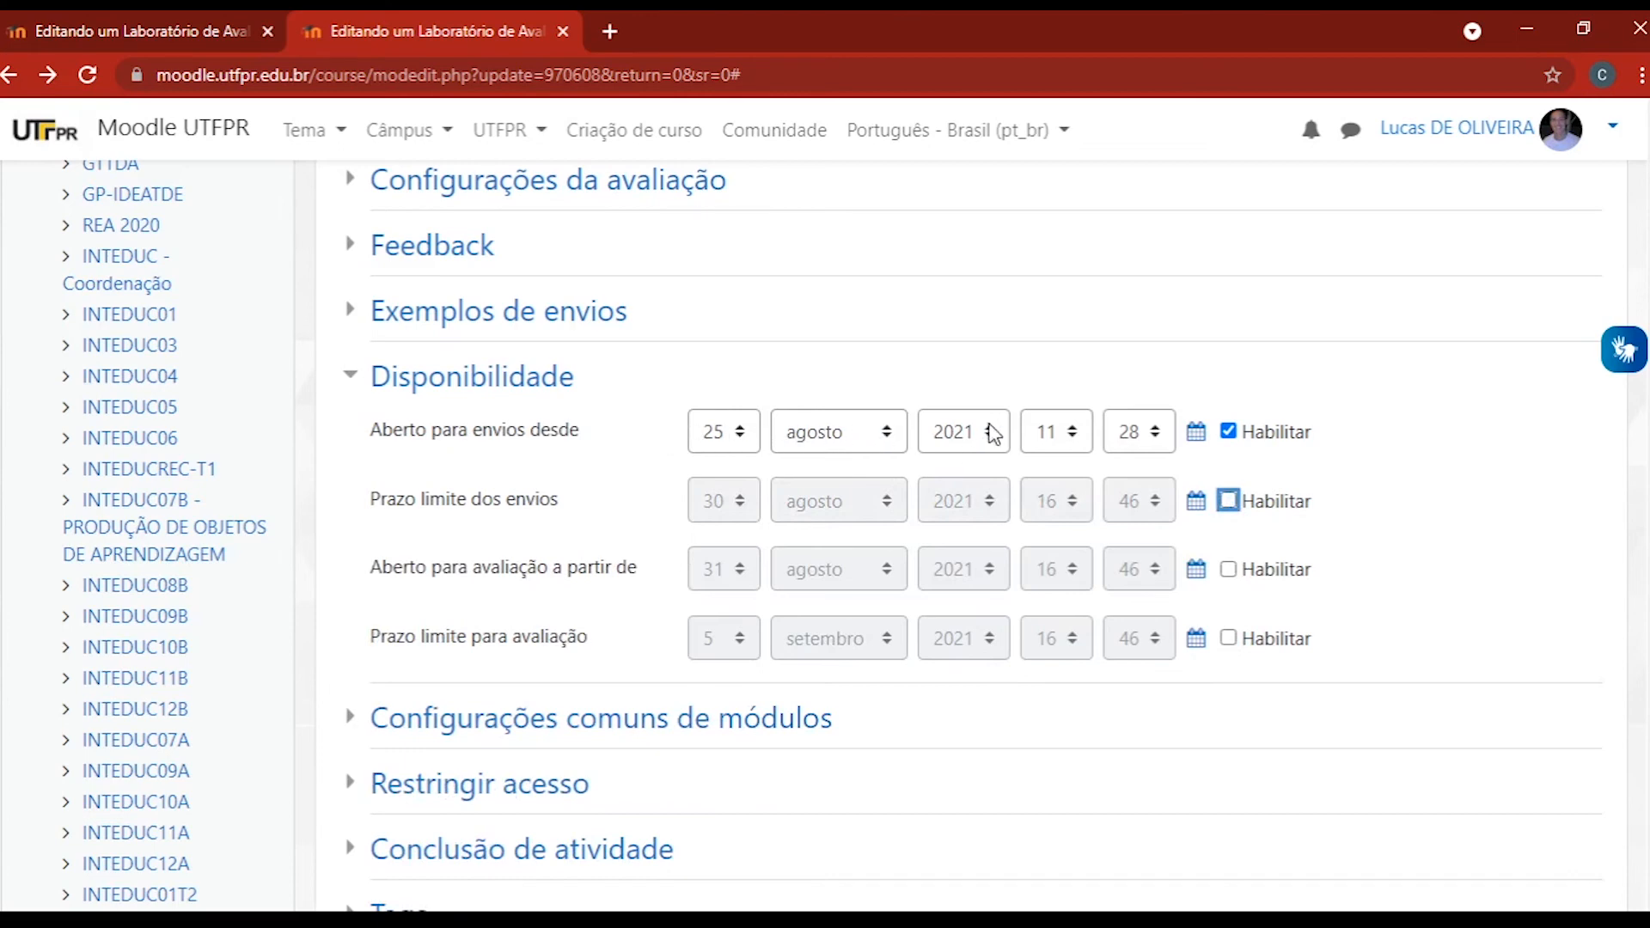
left_click(968, 364)
- Re-enable the submission deadline, assessment start and assessment deadline dates, and disable all three again
left_click(1229, 501)
left_click(1230, 627)
left_click(1230, 695)
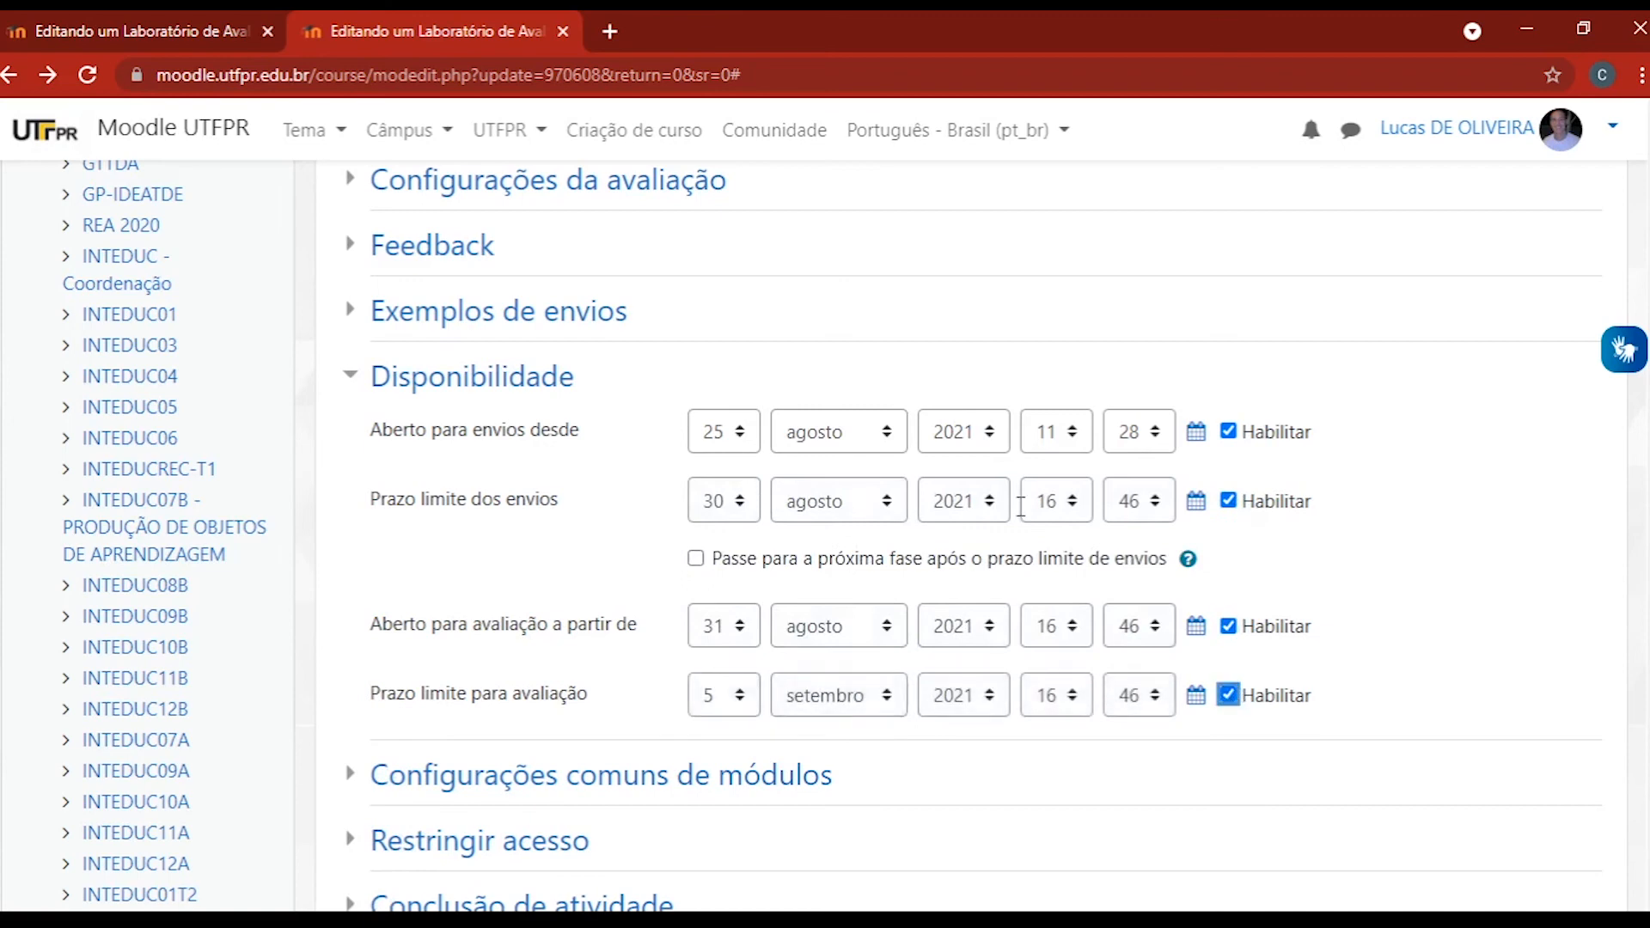
left_click(1229, 501)
left_click(1229, 570)
left_click(1229, 638)
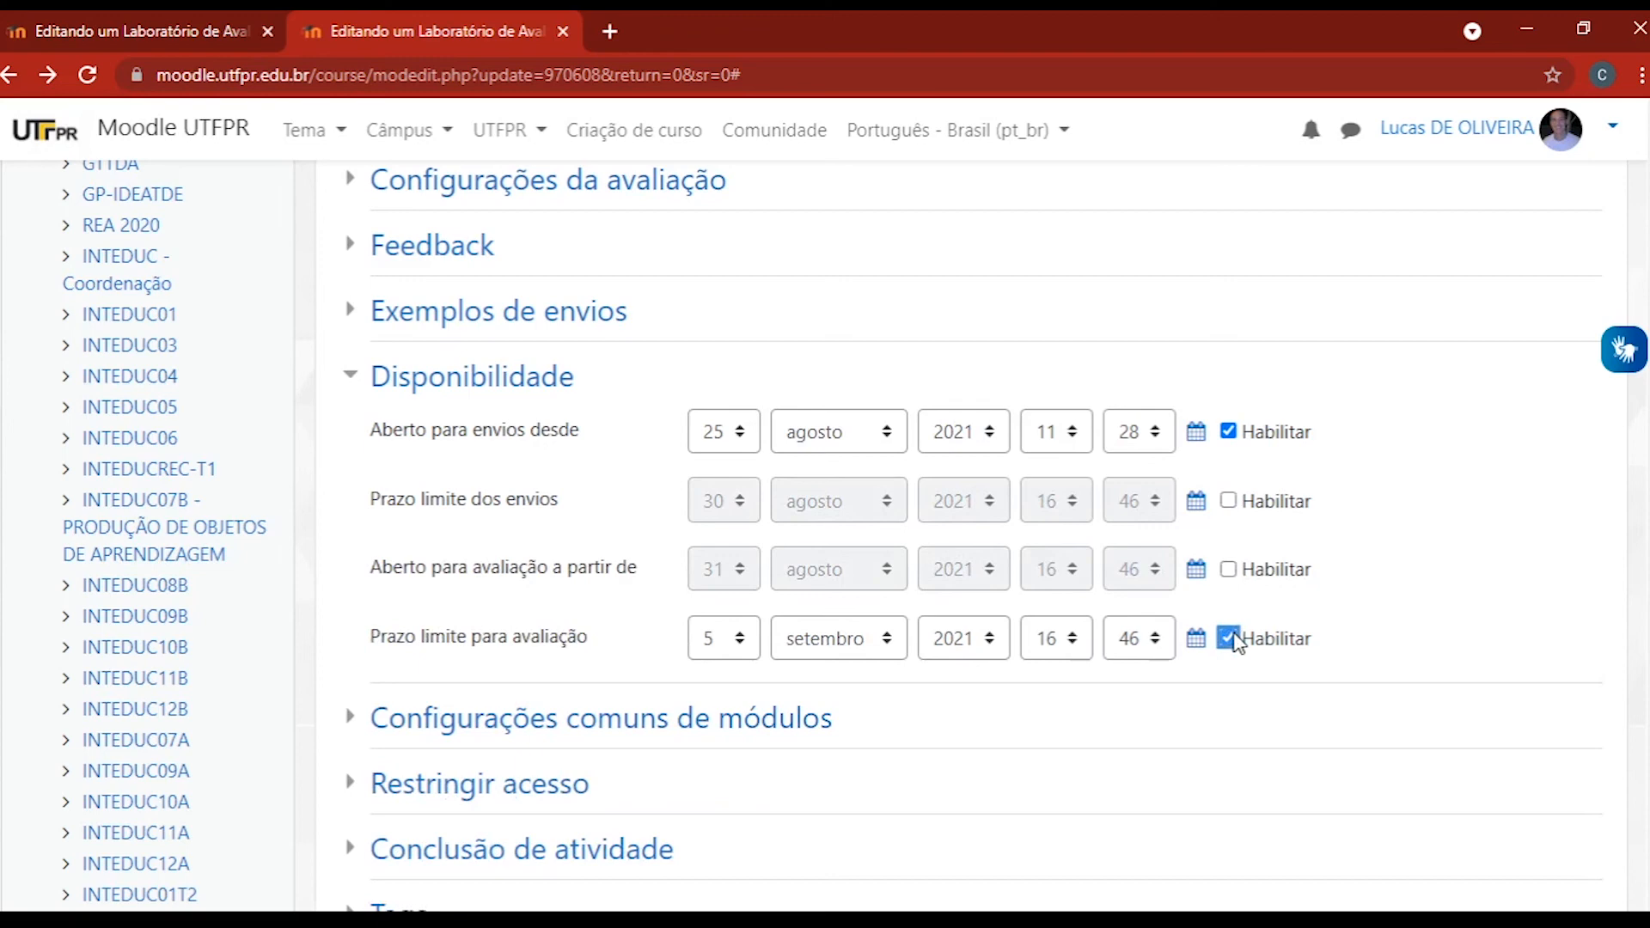
- Collapse Disponibilidade and review the options under Configurações comuns de módulos
left_click(354, 378)
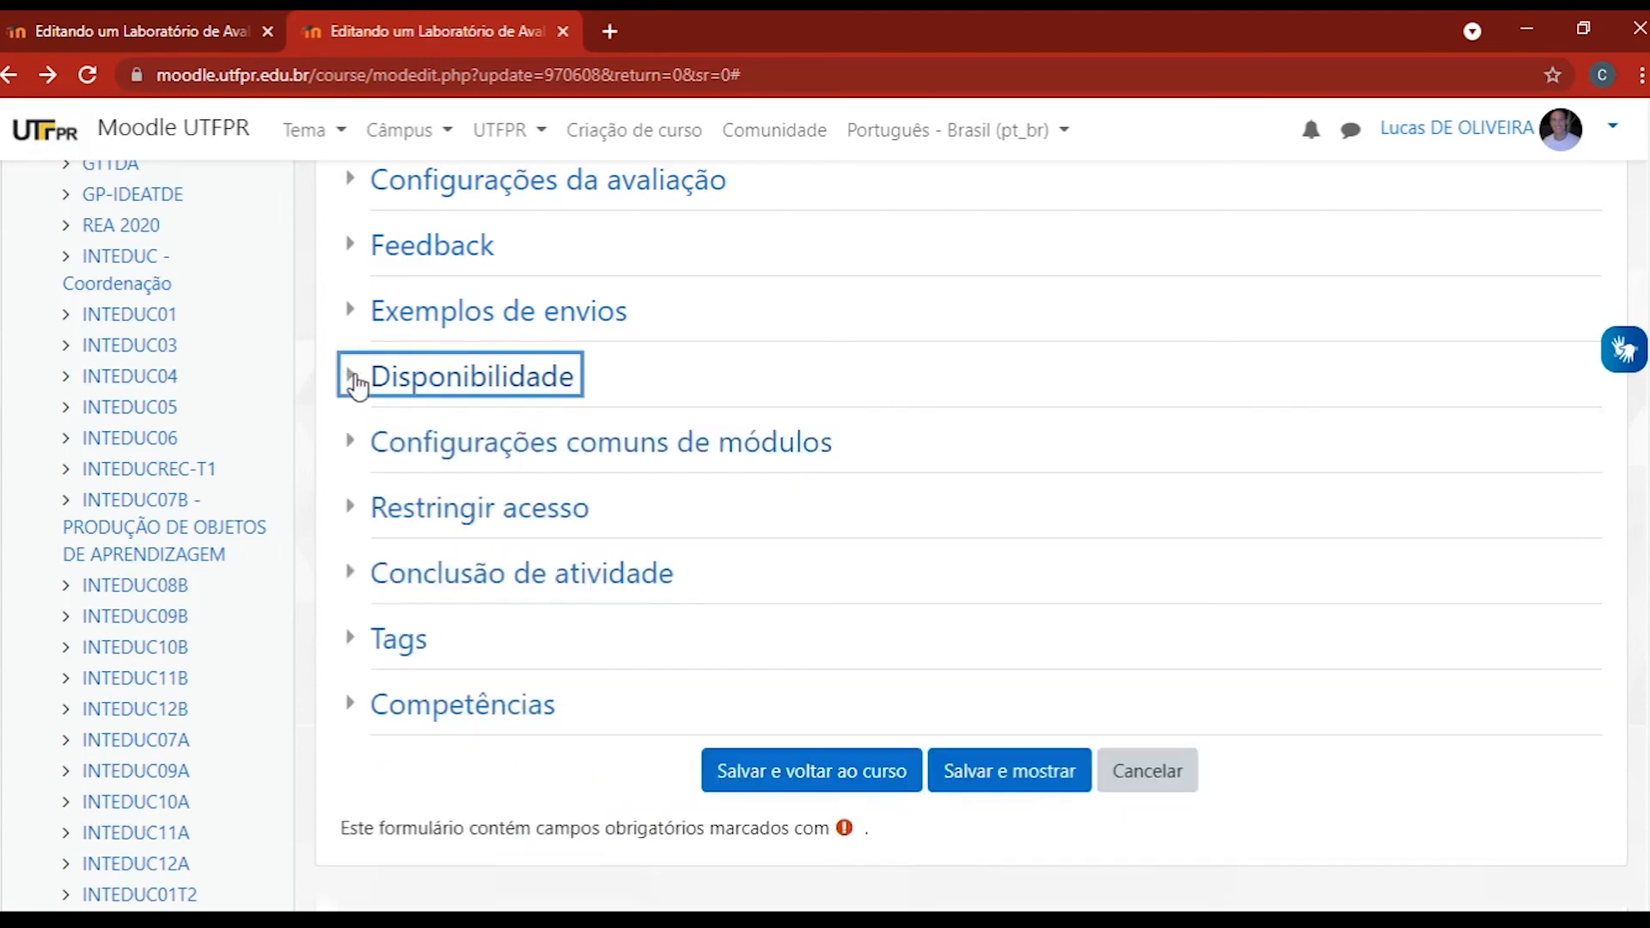
left_click(352, 445)
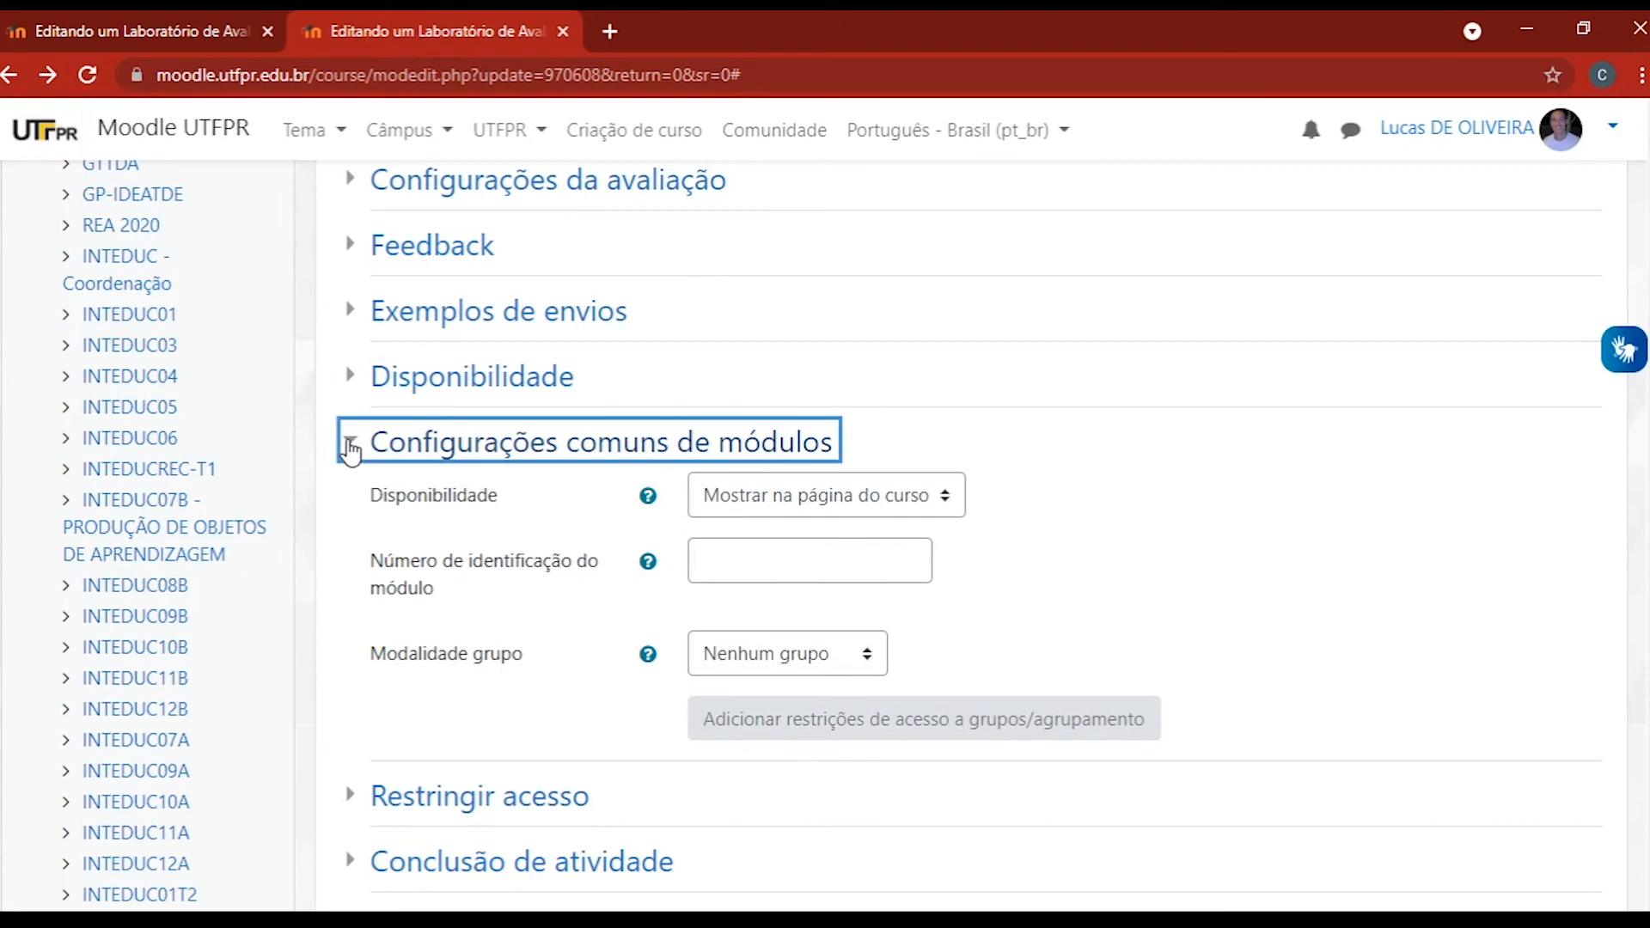
left_click(352, 445)
- Review the restriction types available under Restringir acesso without adding one, and collapse the section
left_click(350, 508)
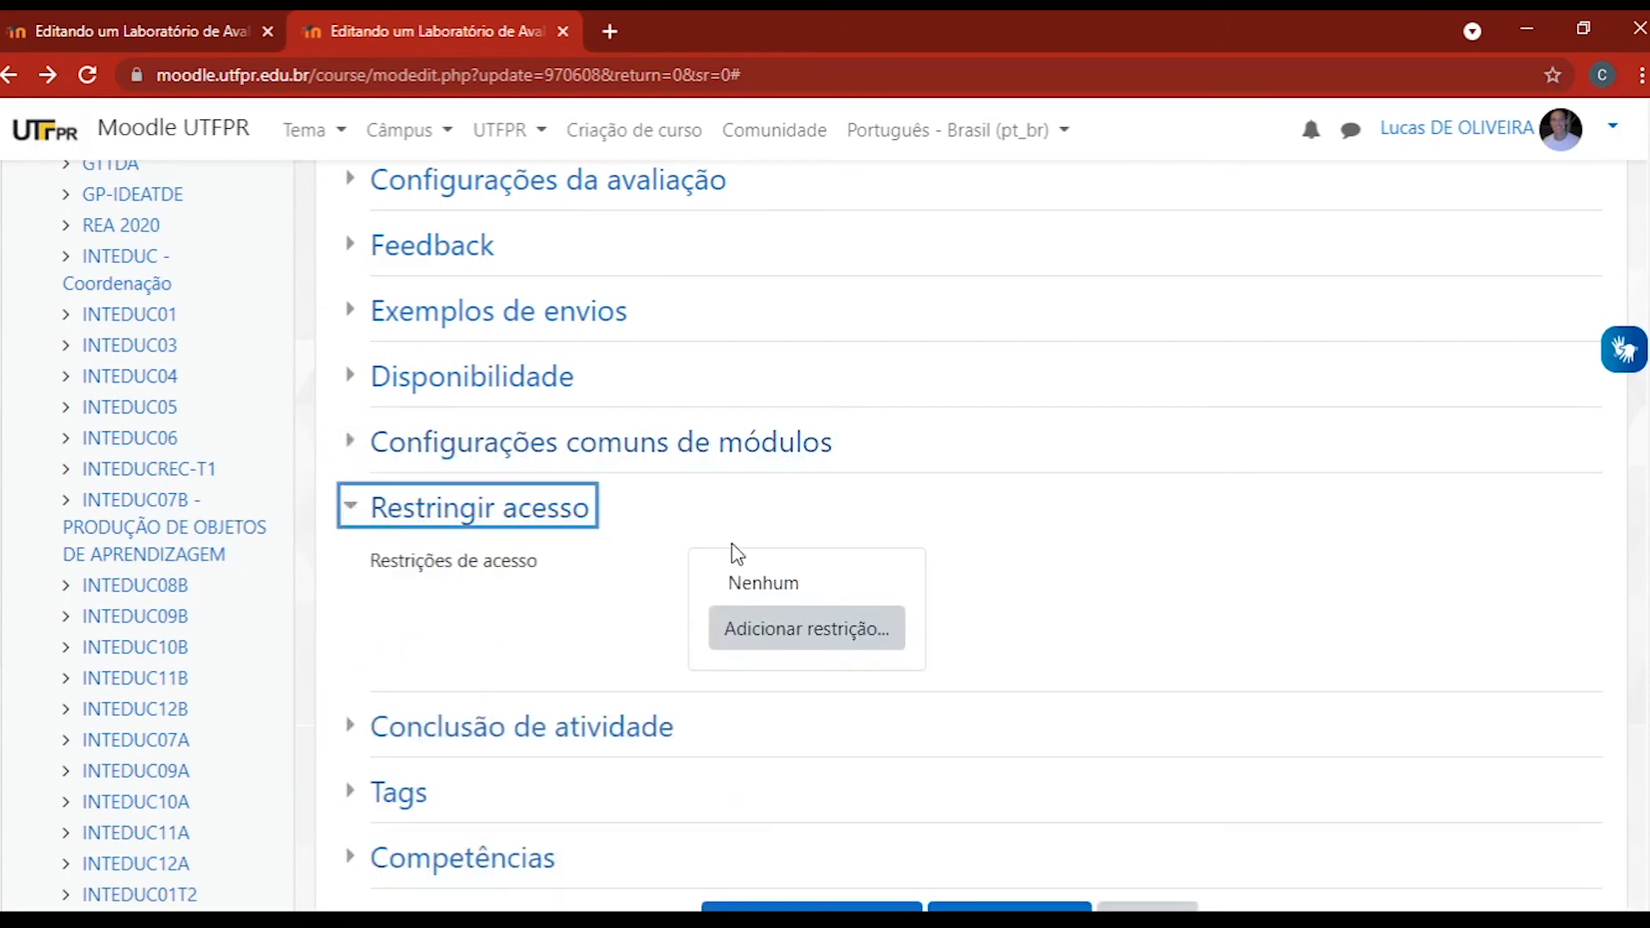
left_click(795, 628)
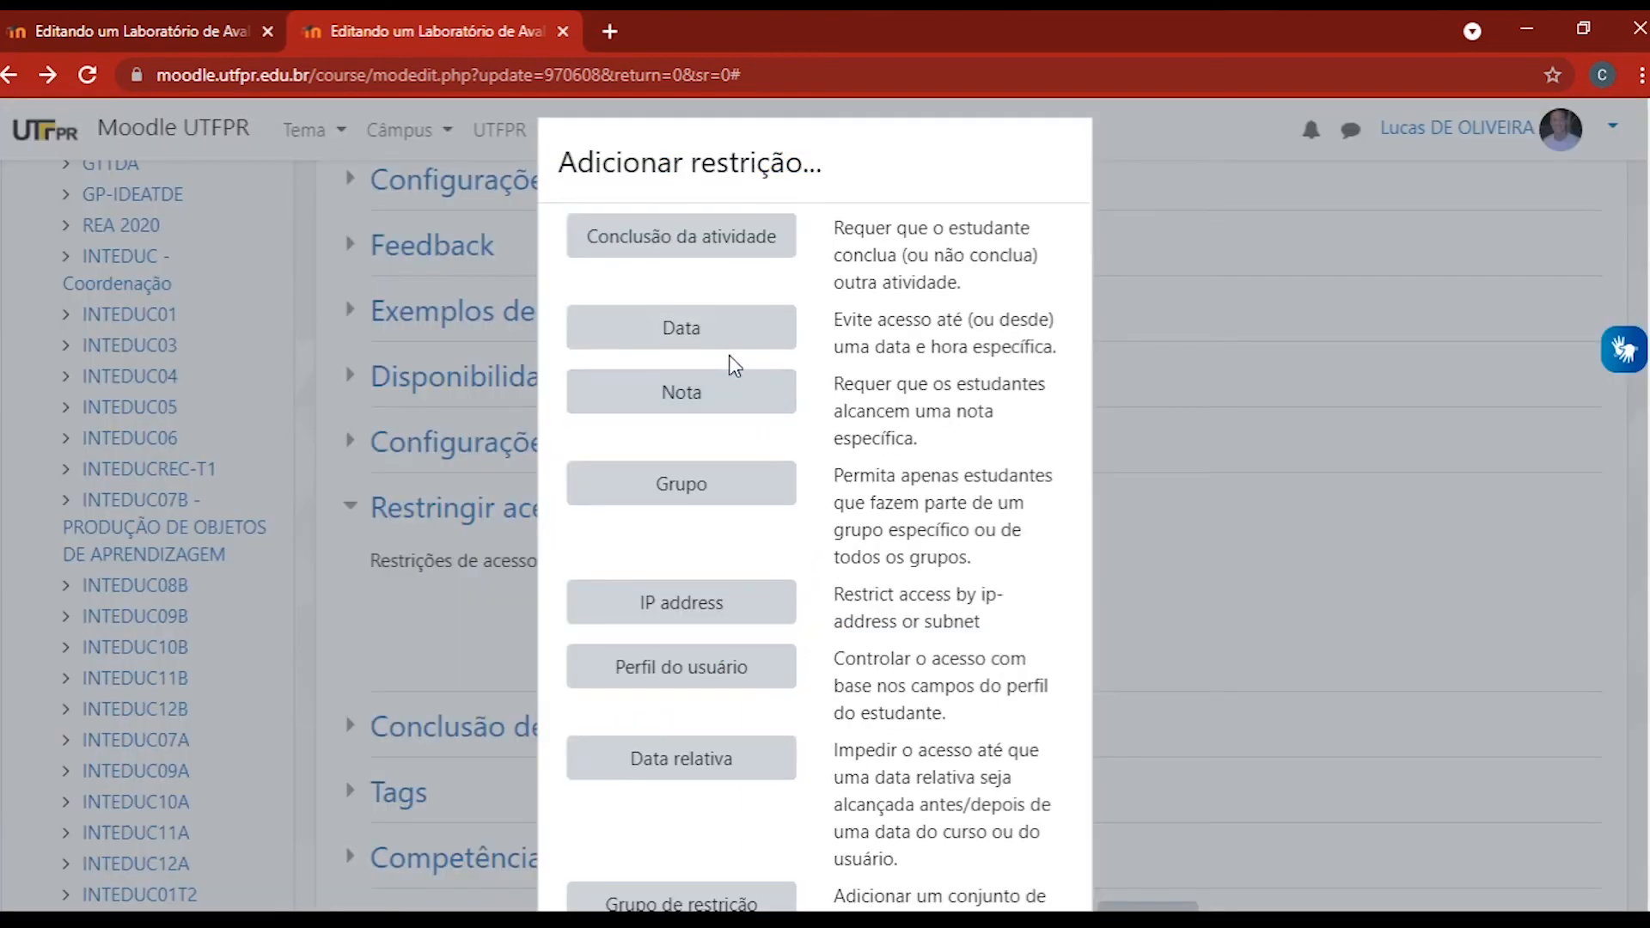
left_click(1279, 472)
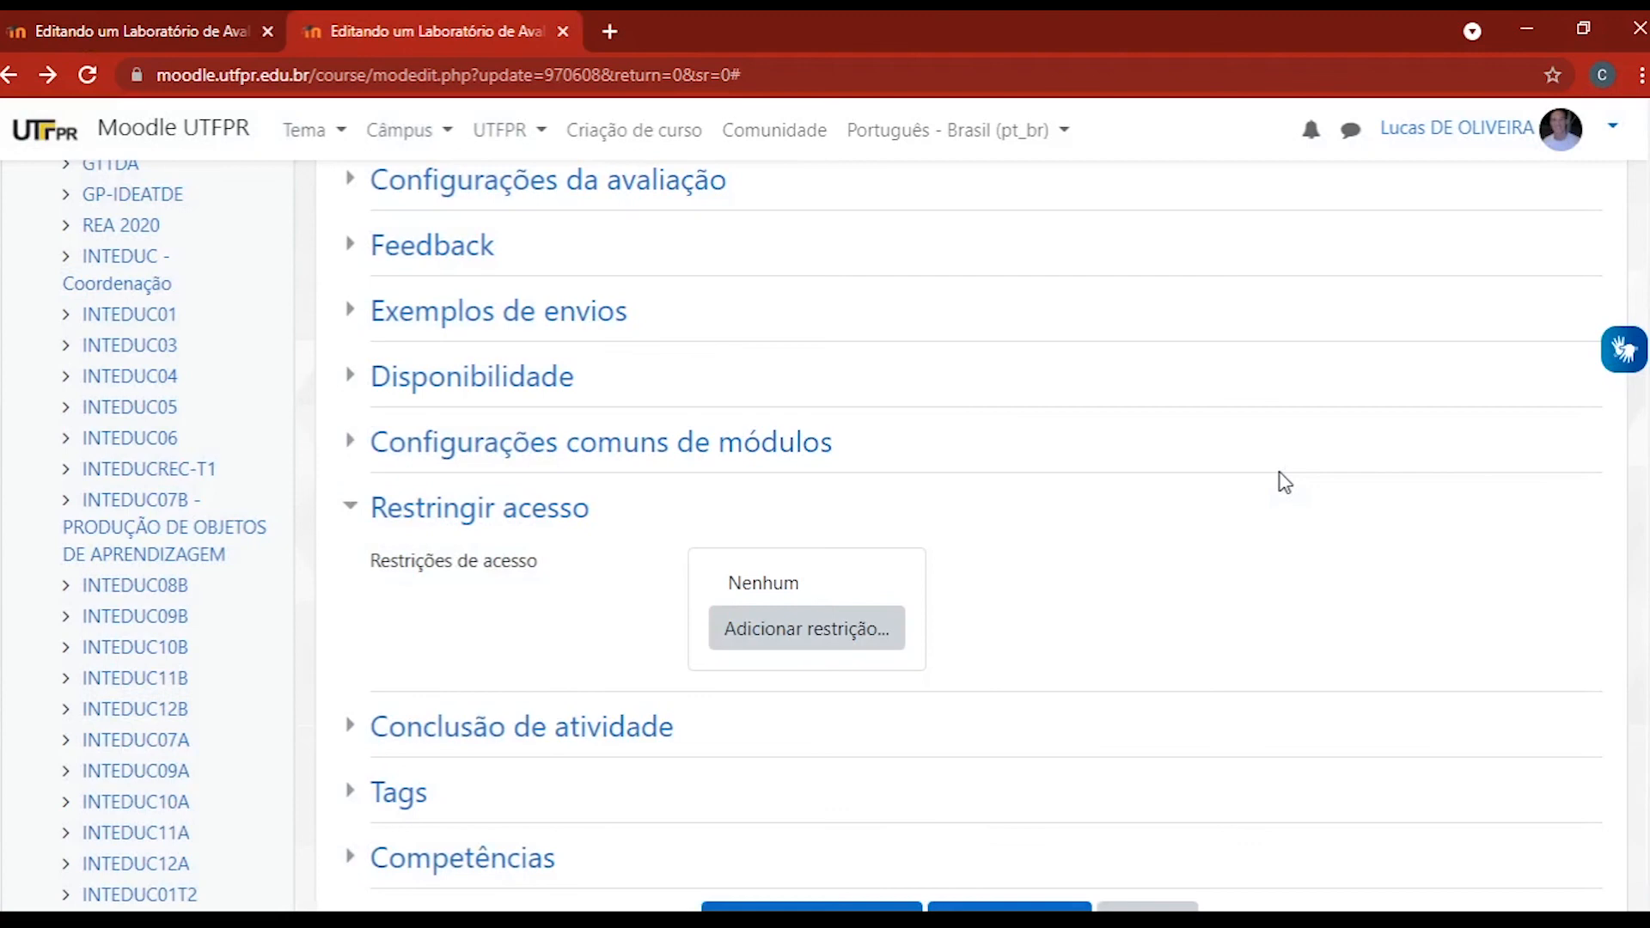
left_click(368, 515)
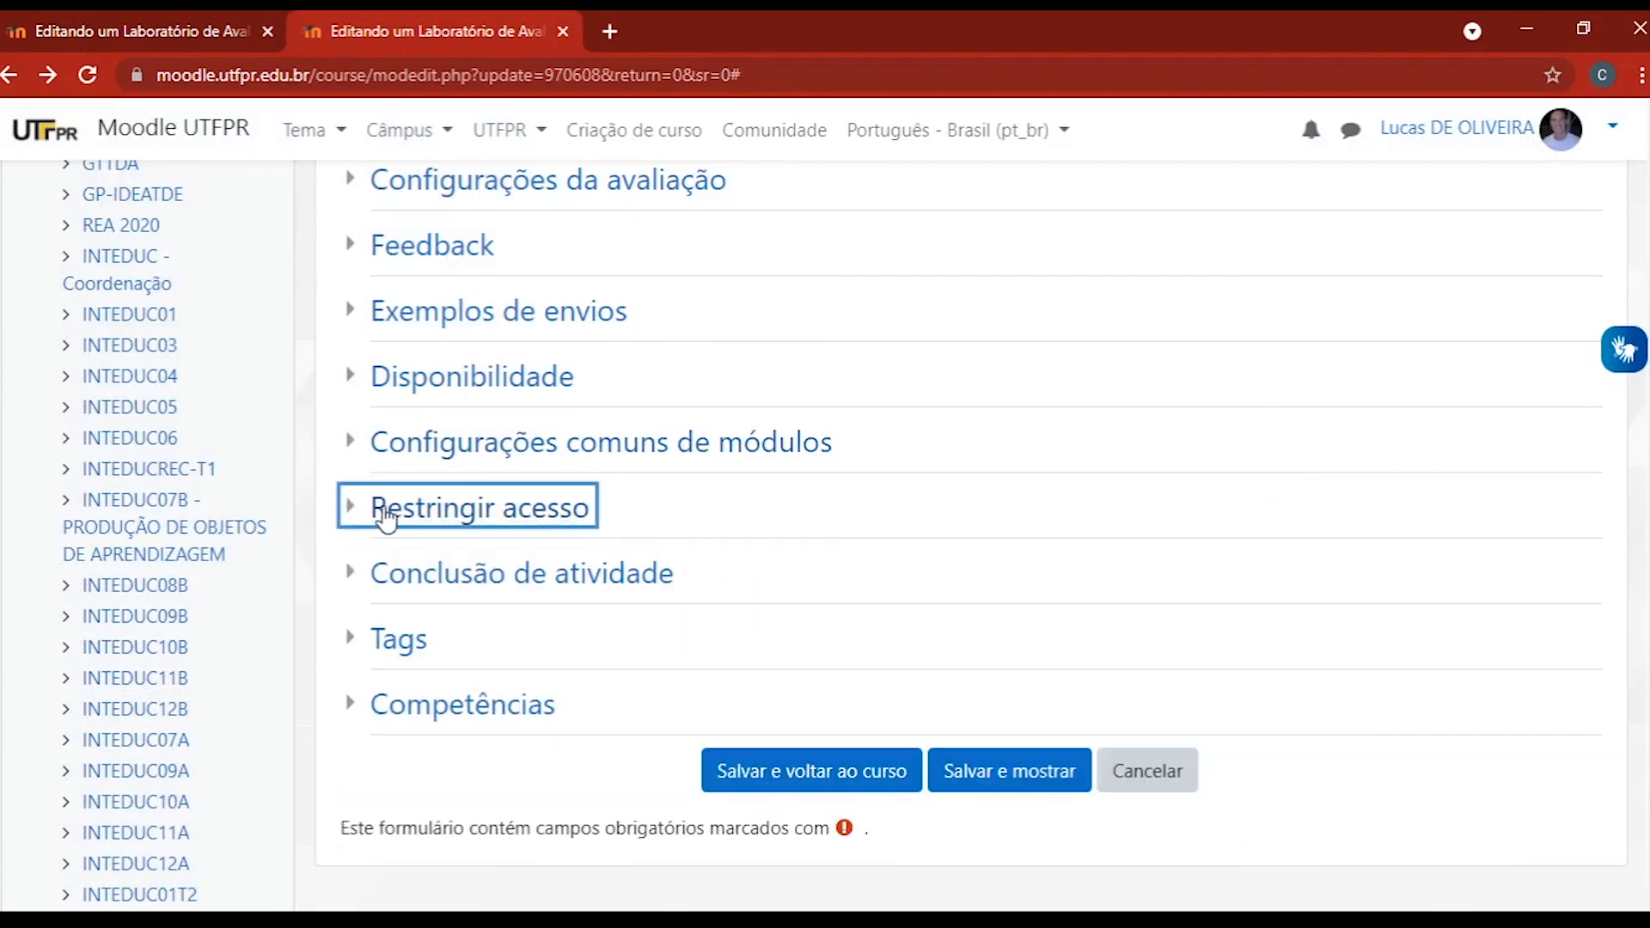
- Review the Conclusão de atividade settings, and save the activity and display it
left_click(347, 578)
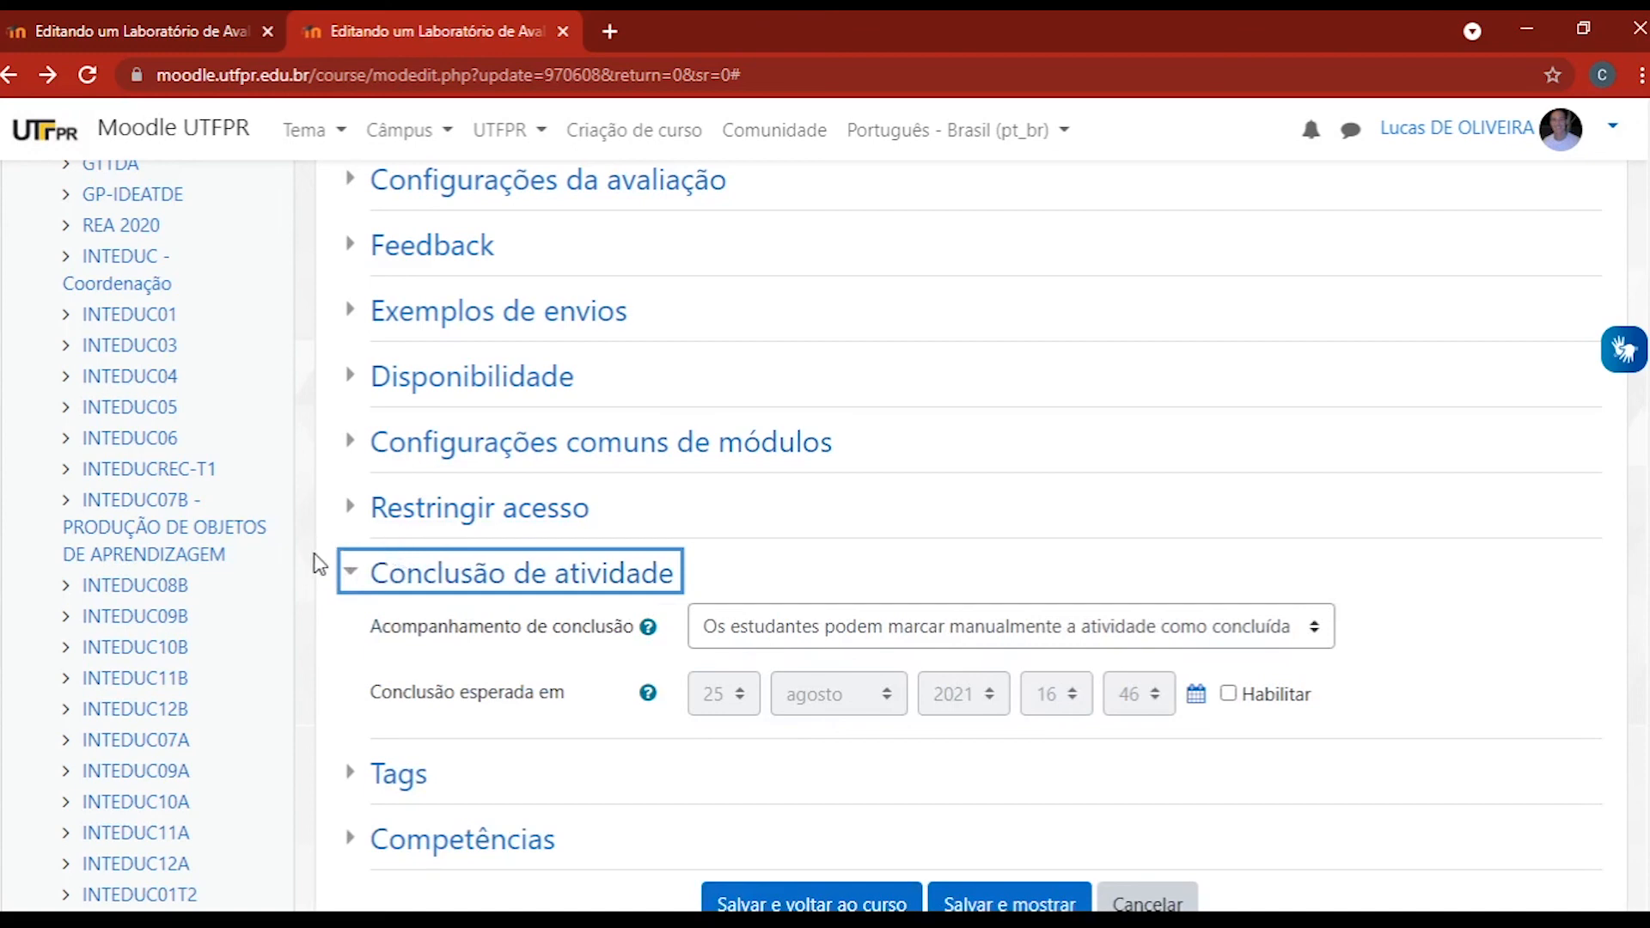
left_click(350, 577)
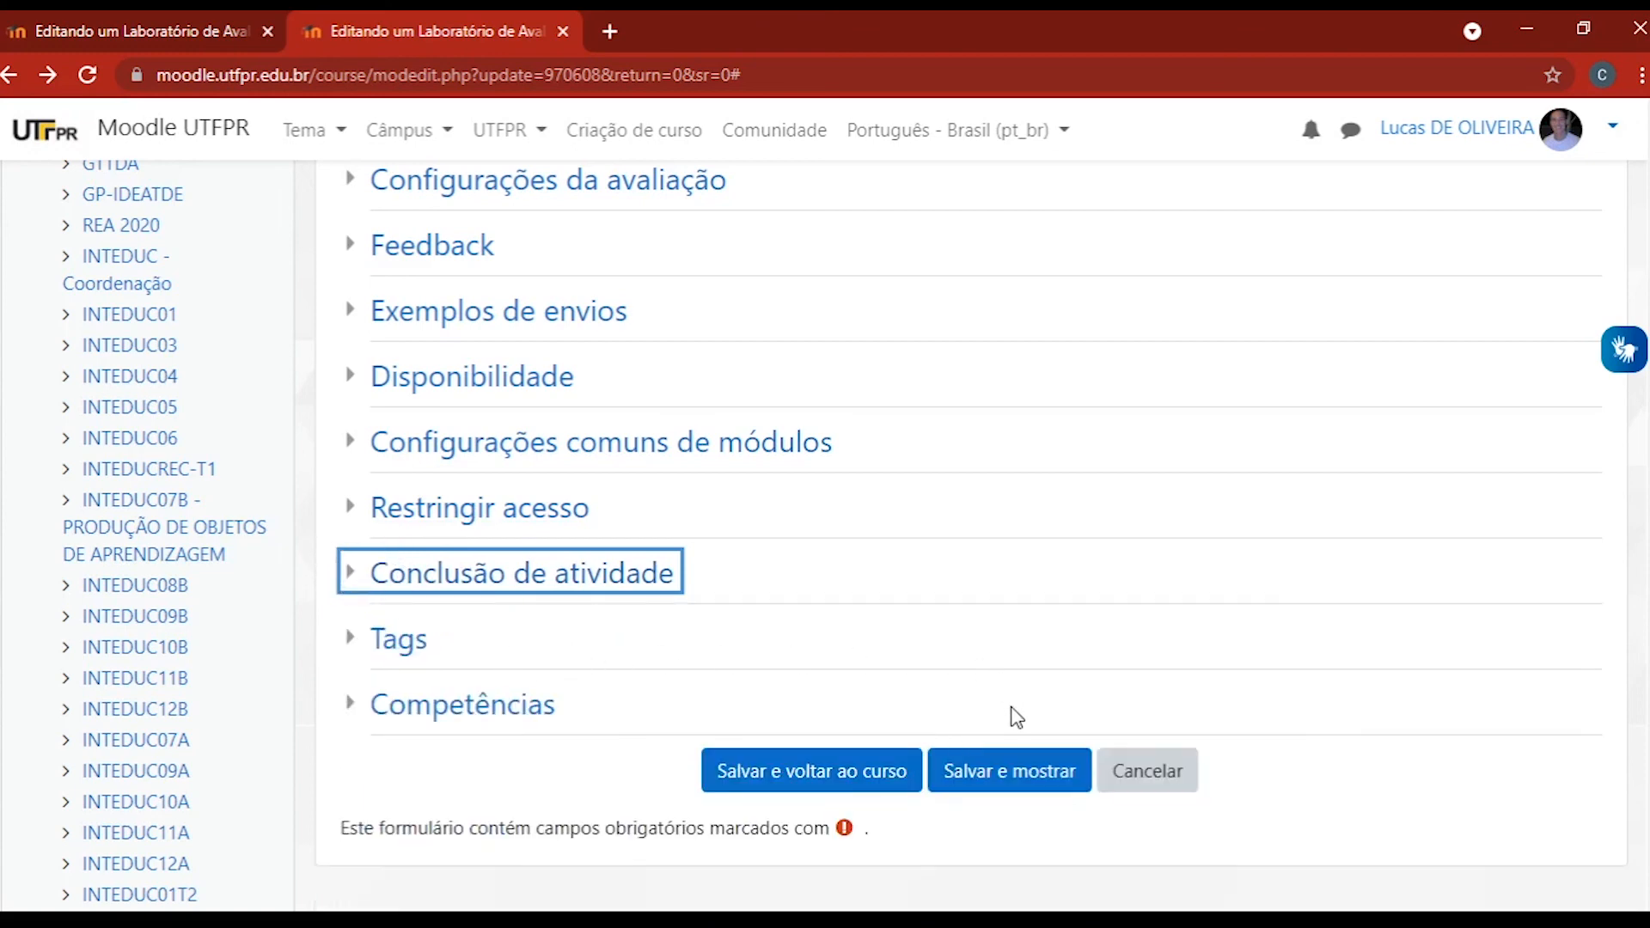
left_click(1012, 774)
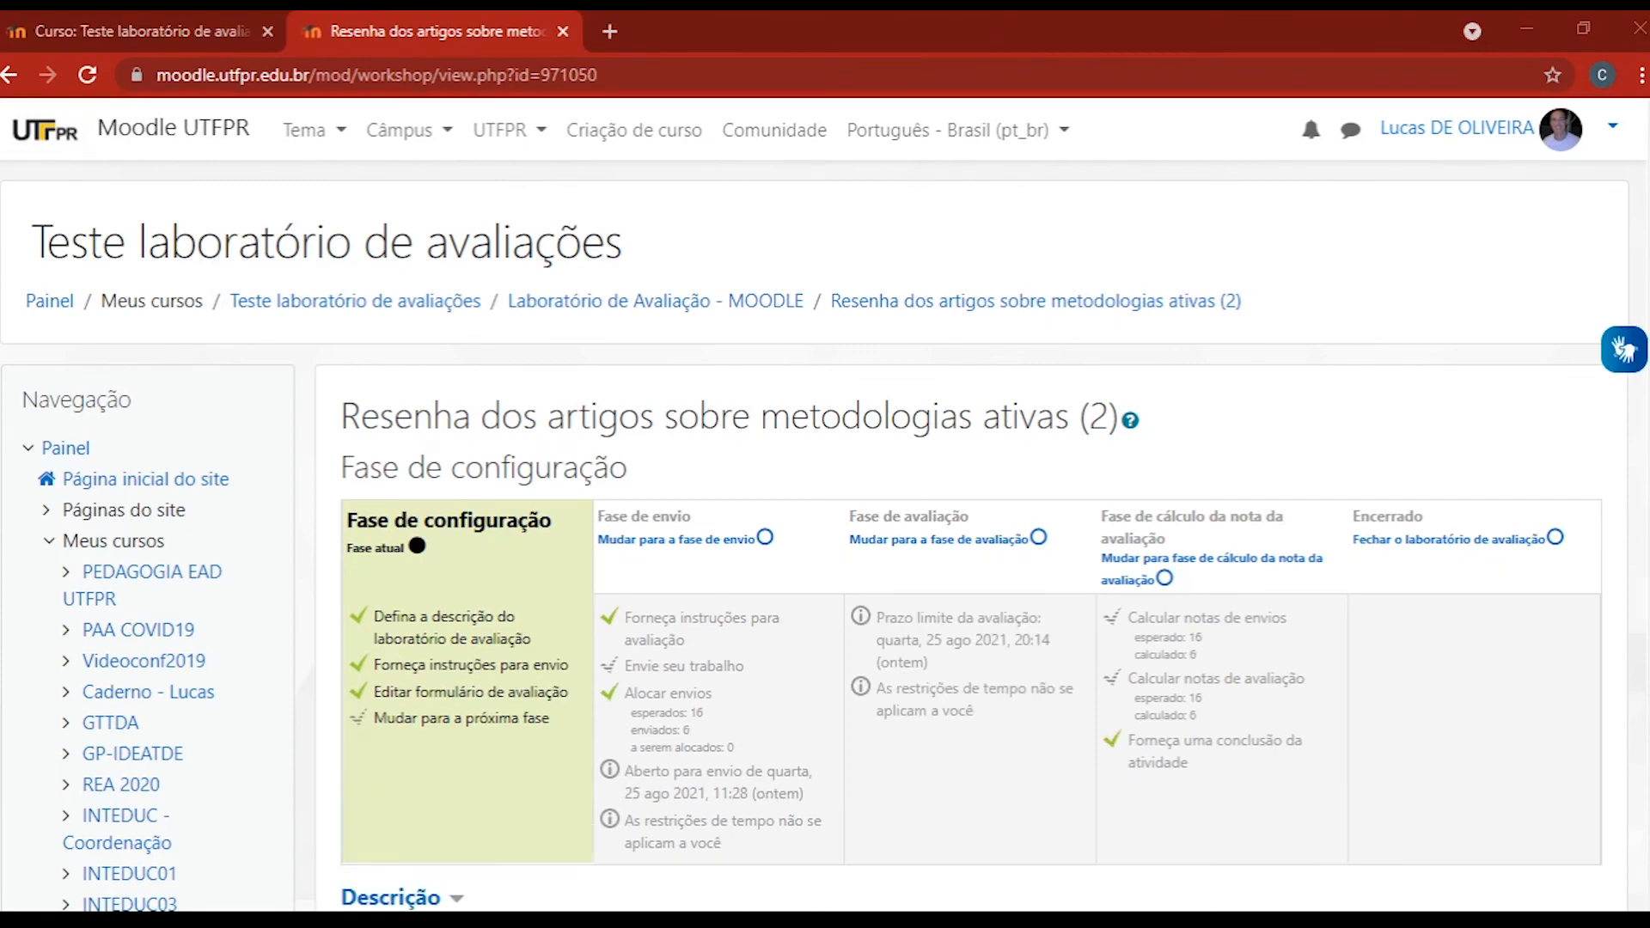
- Return to the course section Laboratório de Avaliação - MOODLE and locate the activity Resenha dos artigos sobre metodologias ativas (2)
left_click(769, 306)
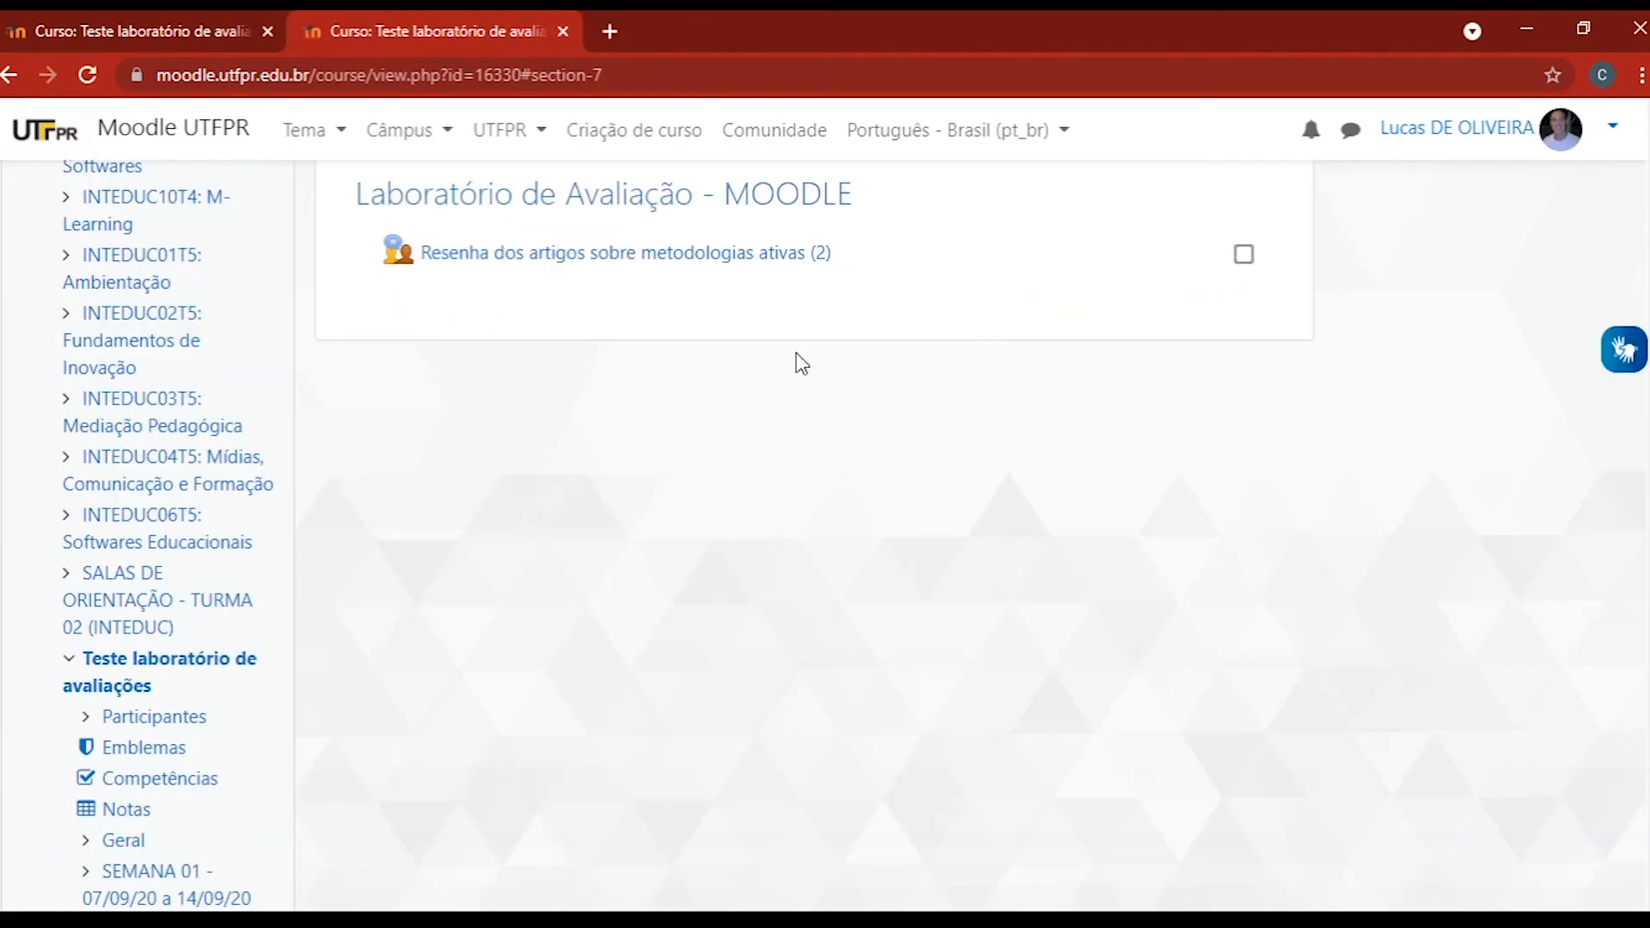
scroll(902, 376, "up", 5)
scroll(808, 372, "down", 5)
scroll(811, 372, "down", 1)
left_click_drag(830, 252, 637, 236)
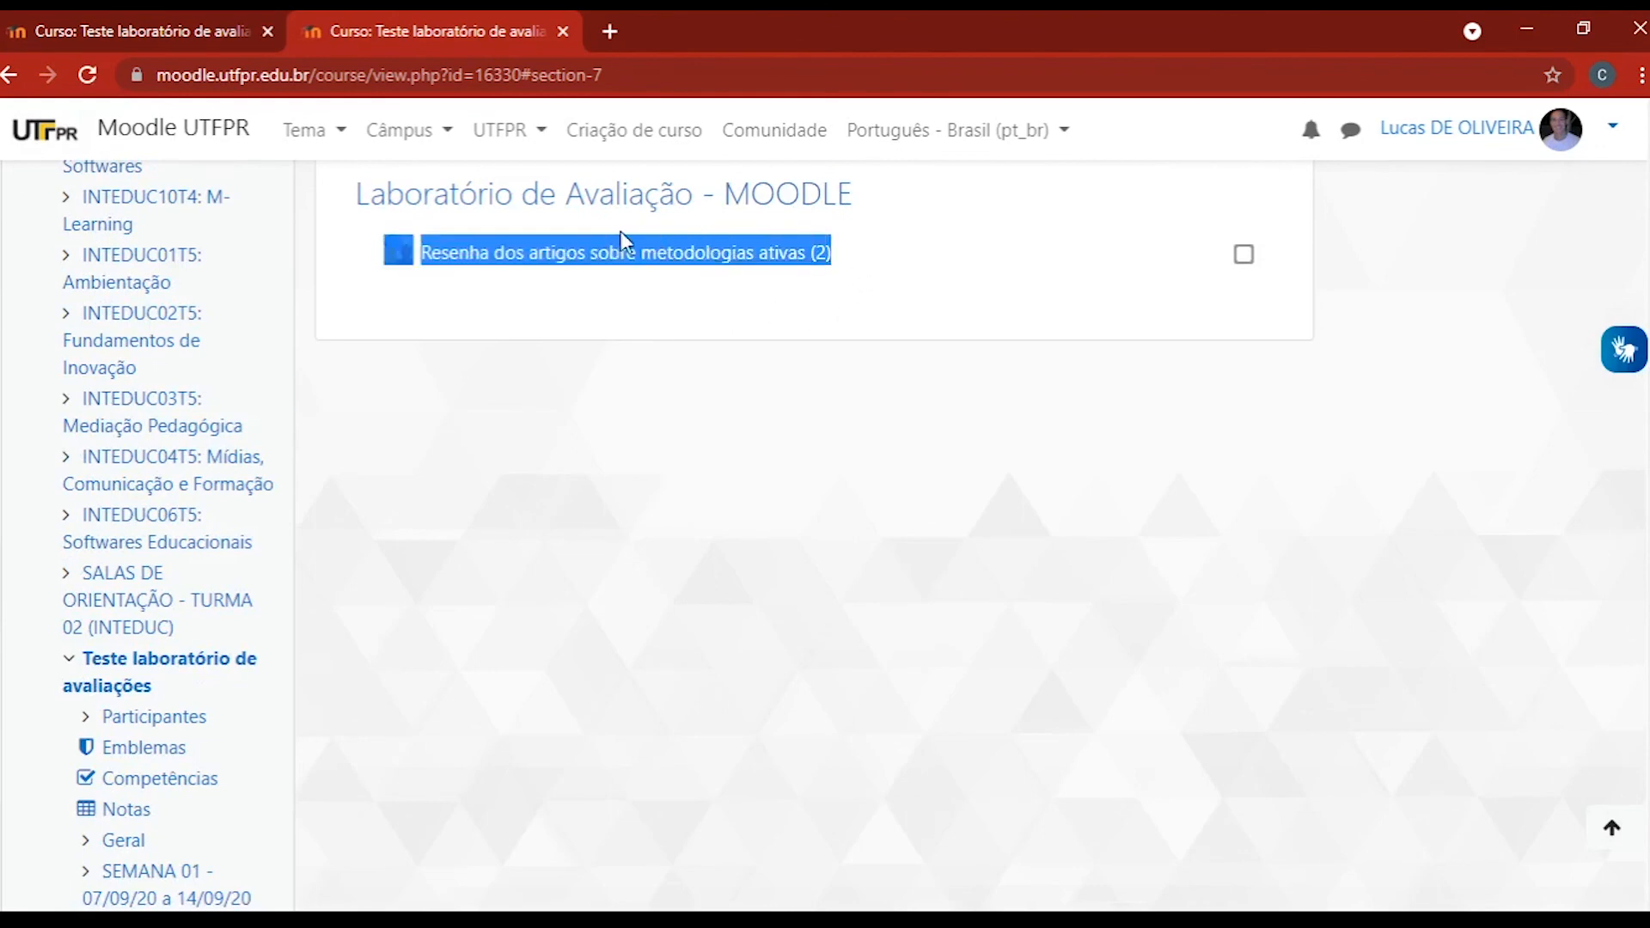
left_click_drag(503, 228, 441, 253)
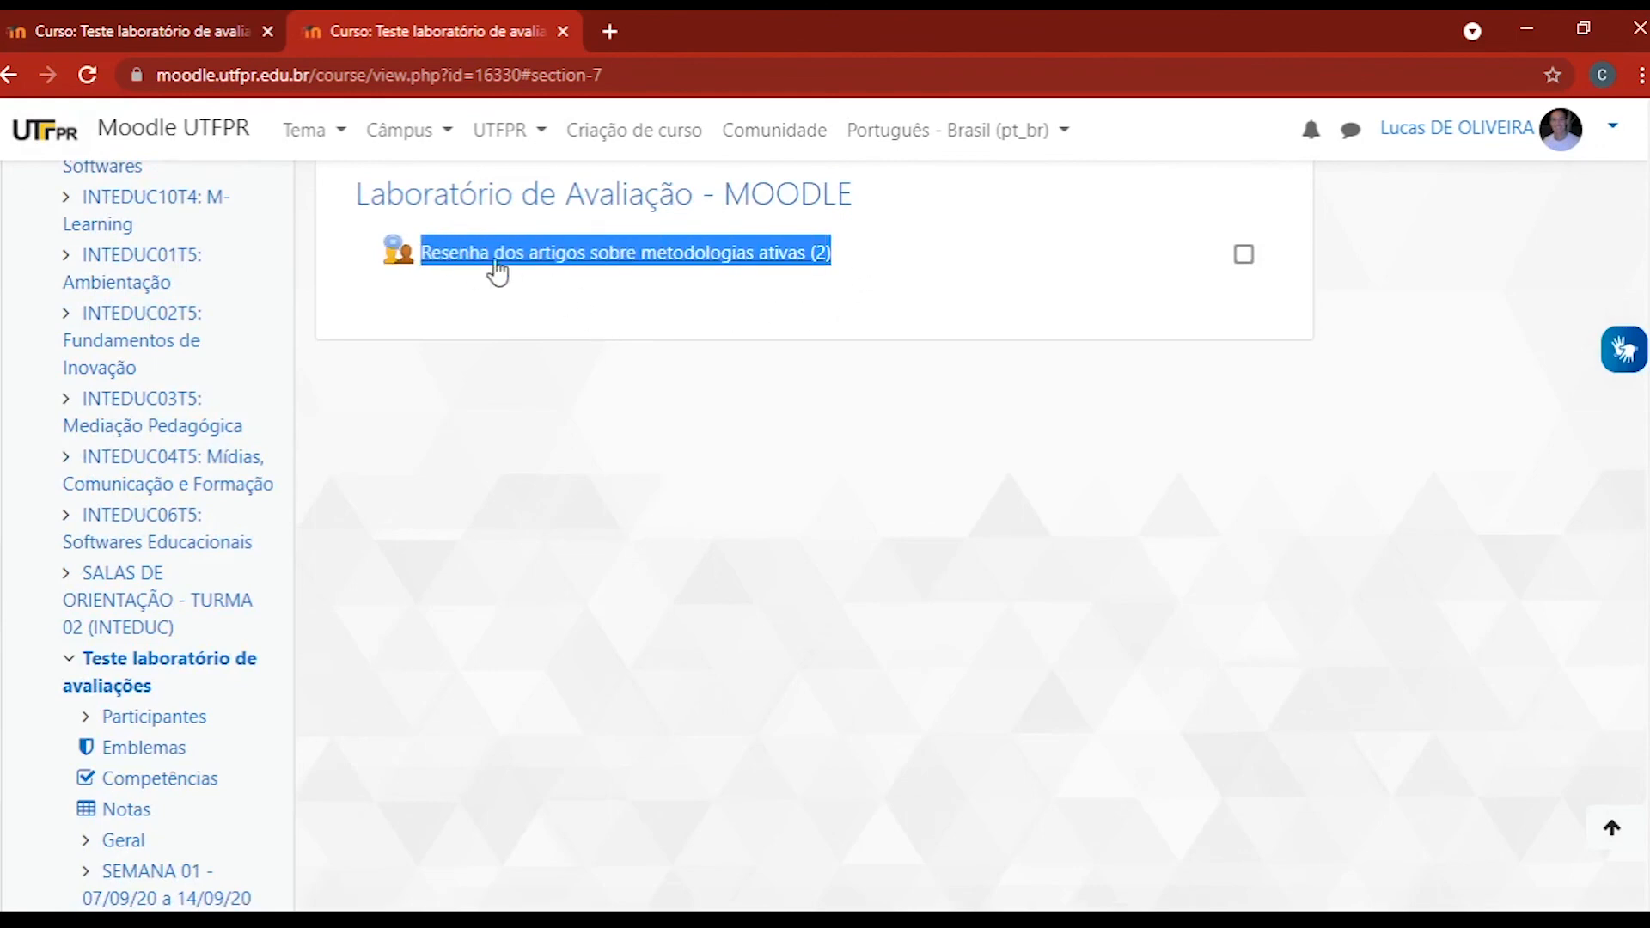
- Open Resenha dos artigos sobre metodologias ativas (2) and examine the Fase de configuração and Fase de envio columns
left_click(674, 262)
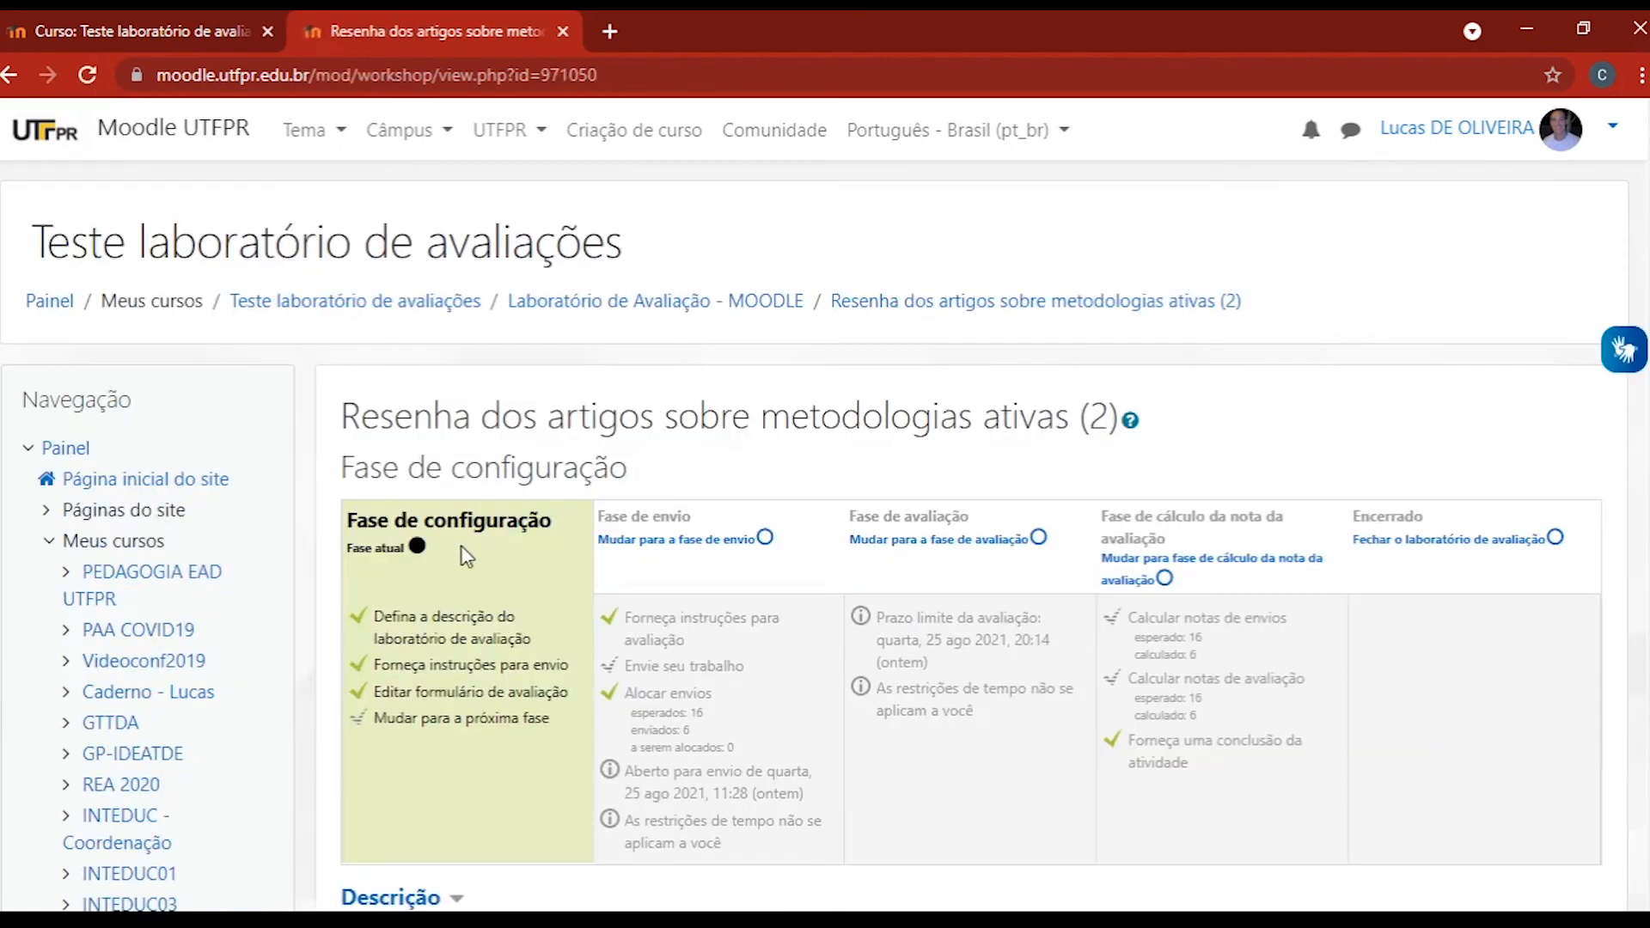
left_click_drag(421, 554, 353, 525)
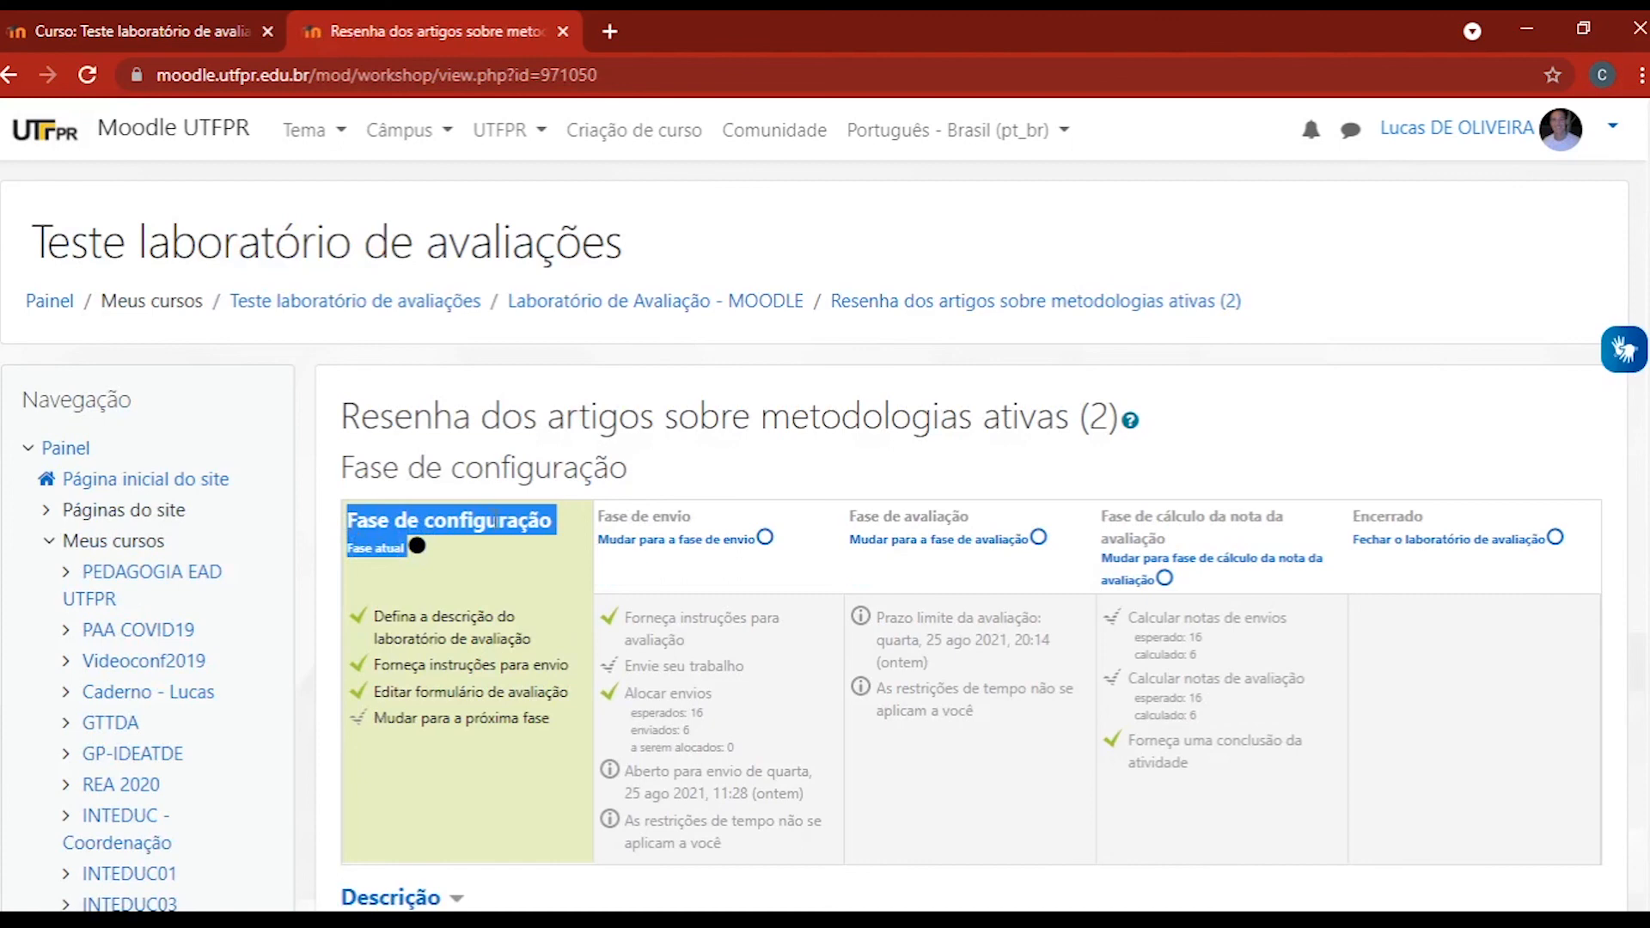
left_click(496, 518)
left_click_drag(704, 514, 600, 509)
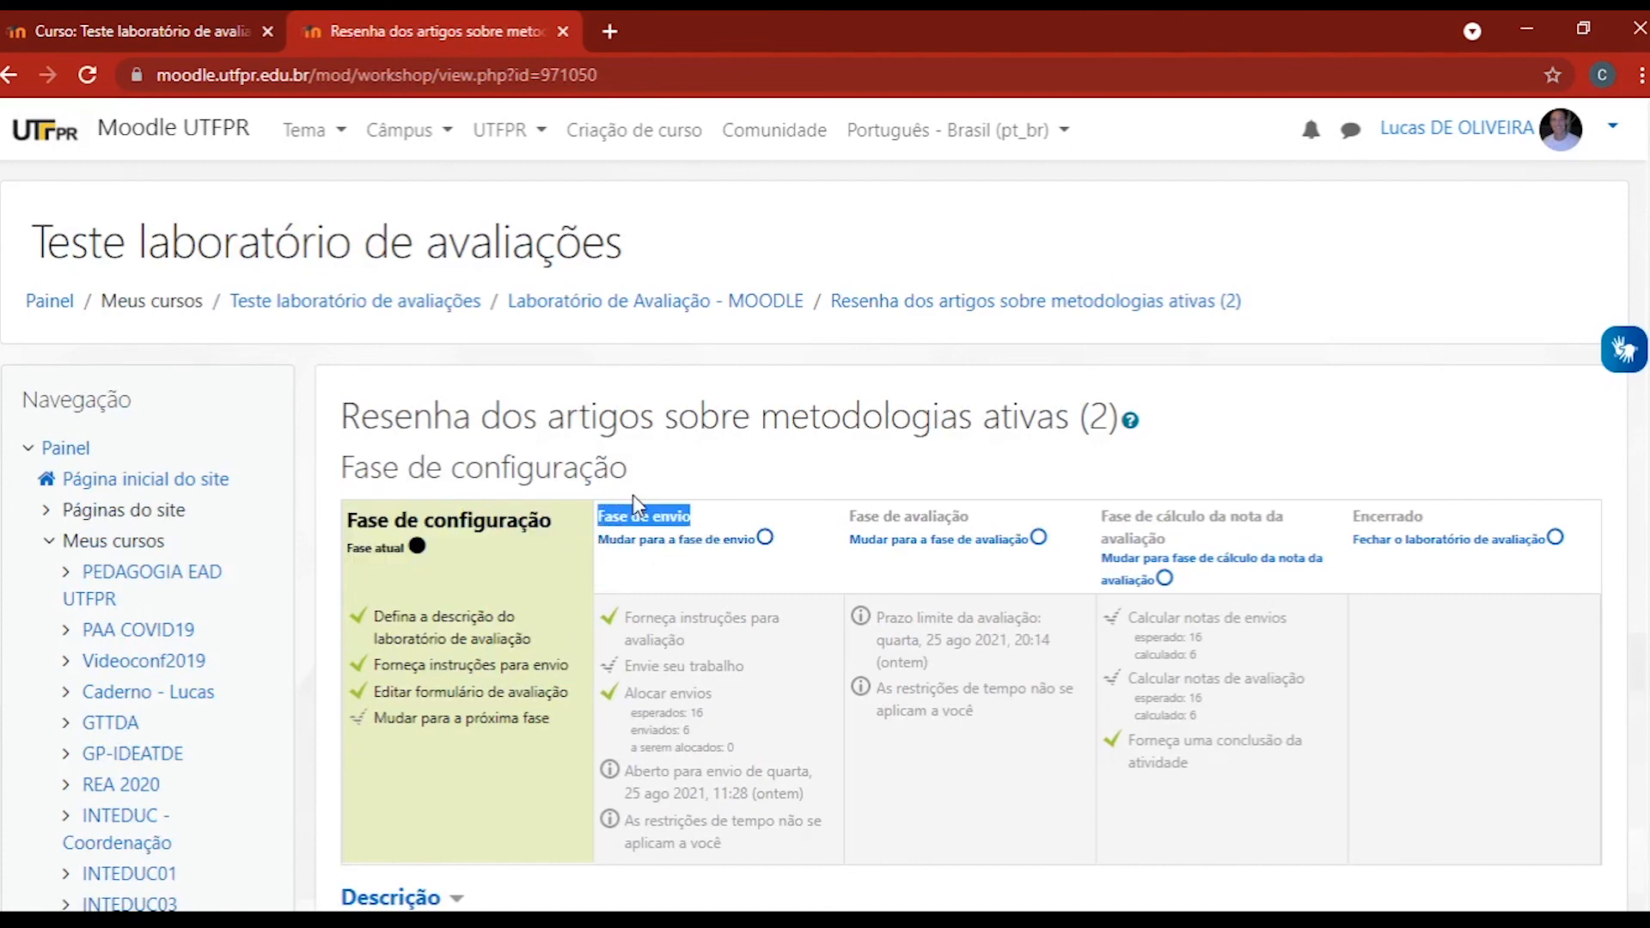